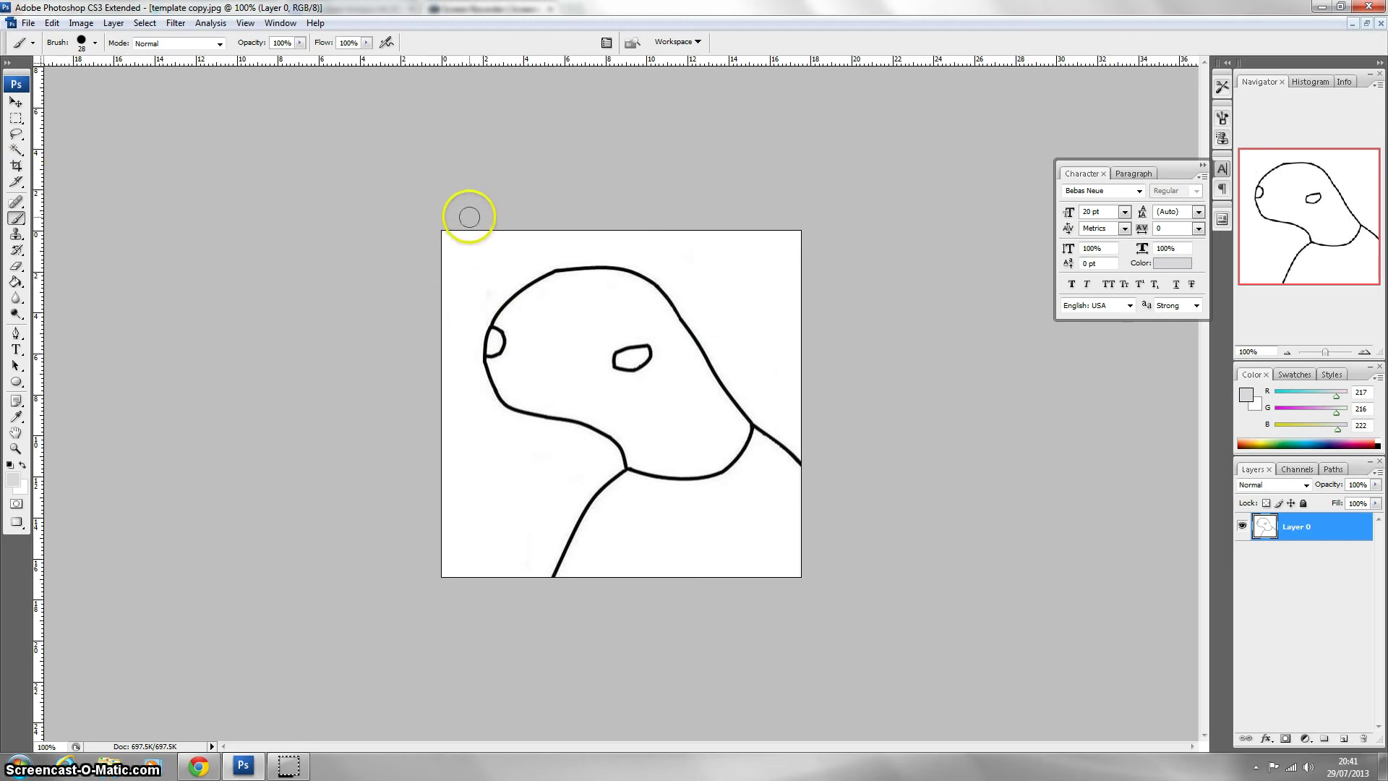
Step: Delete the white fill inside the body outline with the Magic Wand and clear the selection
left_click(17, 151)
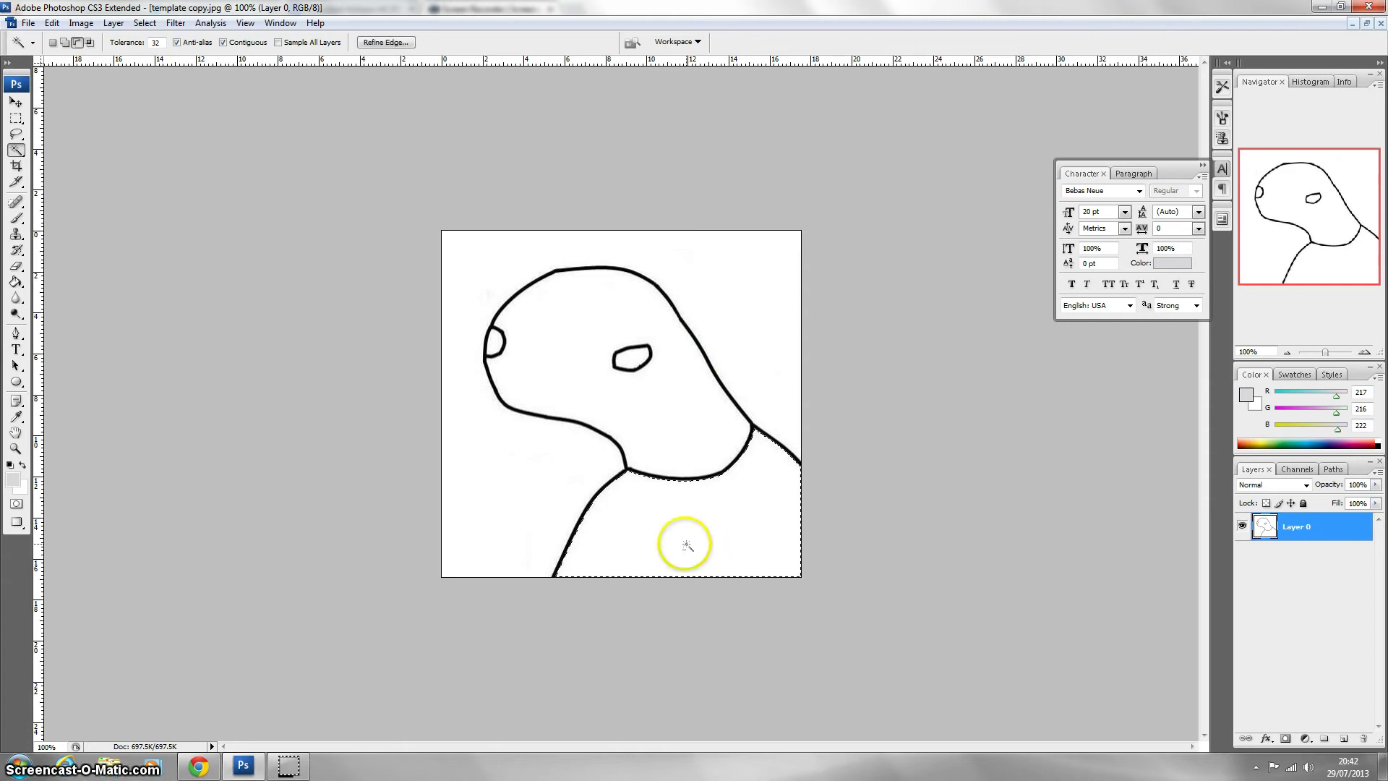
key("Delete")
right_click(654, 542)
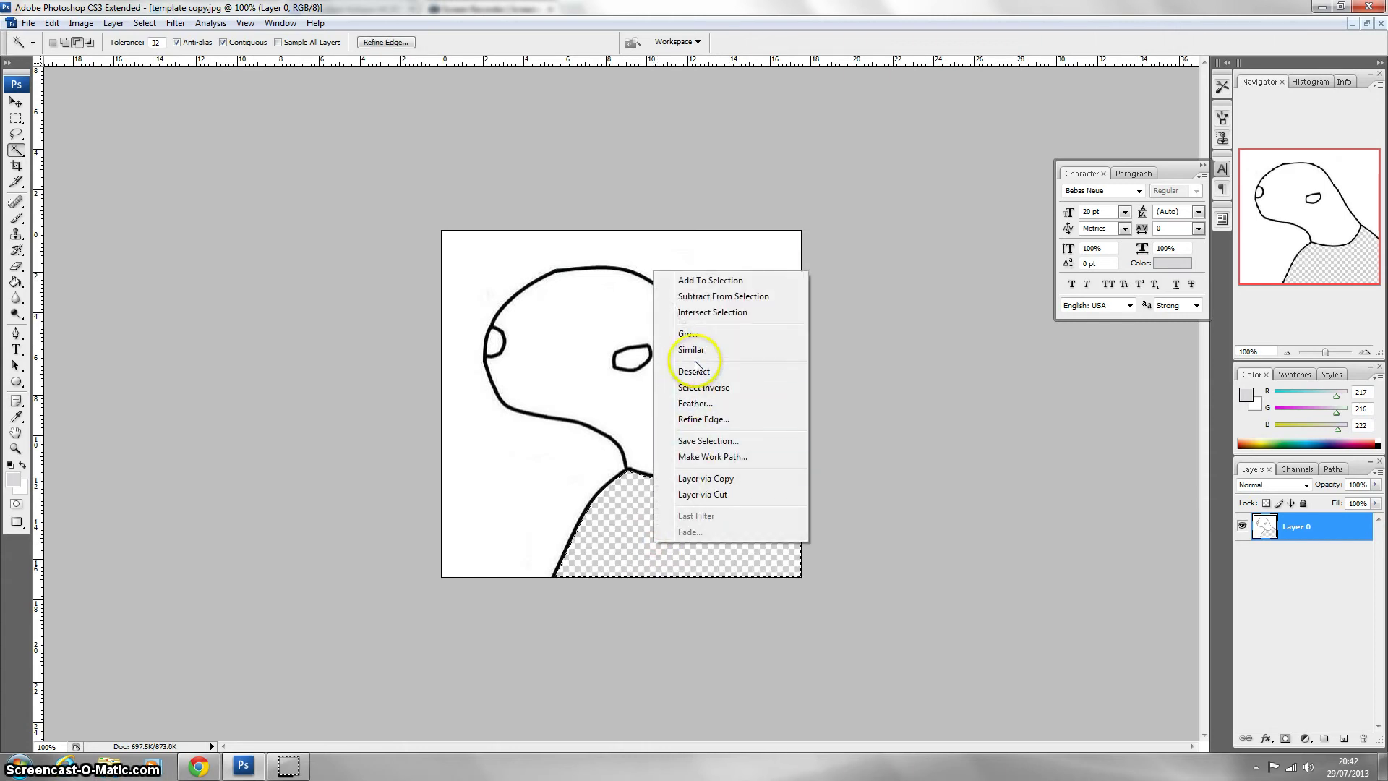
left_click(693, 366)
Step: Delete the white background around the head and body outlines and clear the selection
left_click(518, 483)
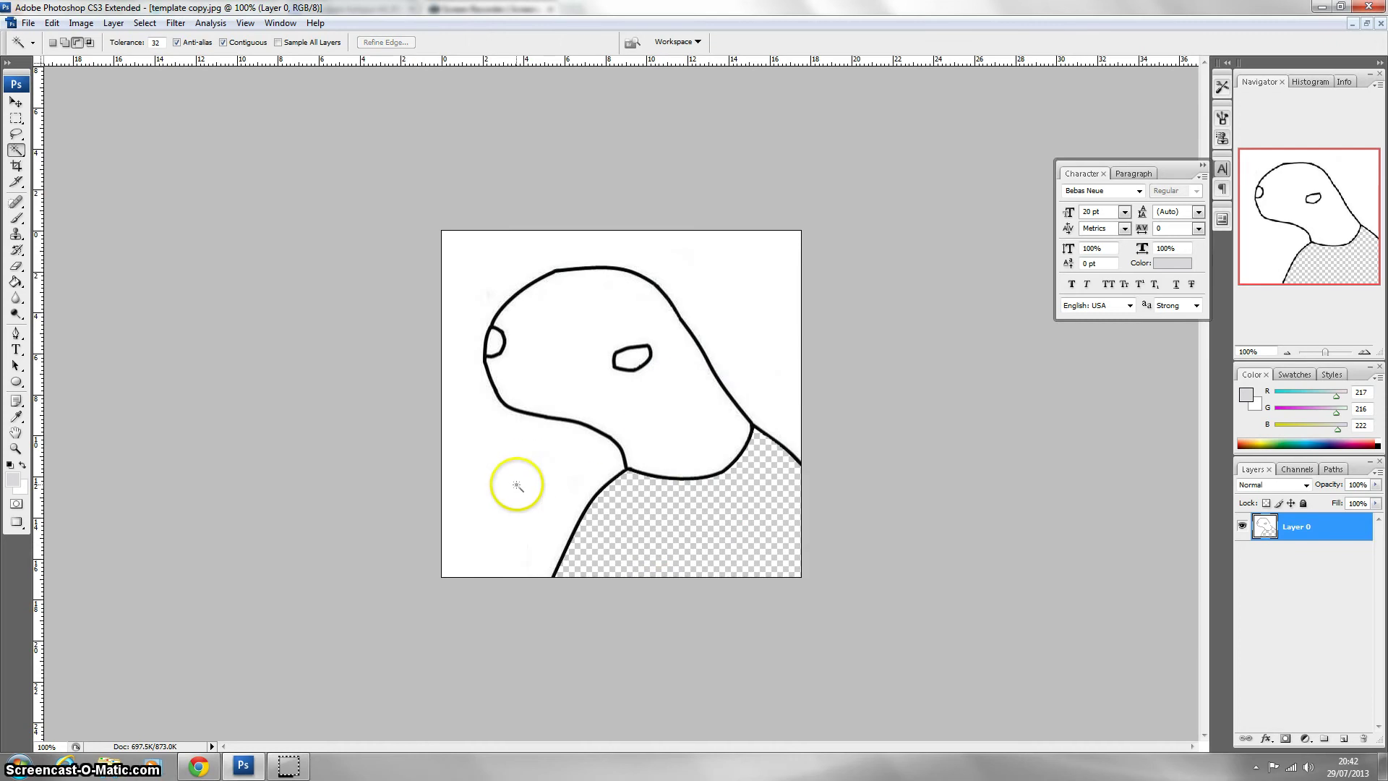
left_click(533, 479)
key("Delete")
right_click(533, 480)
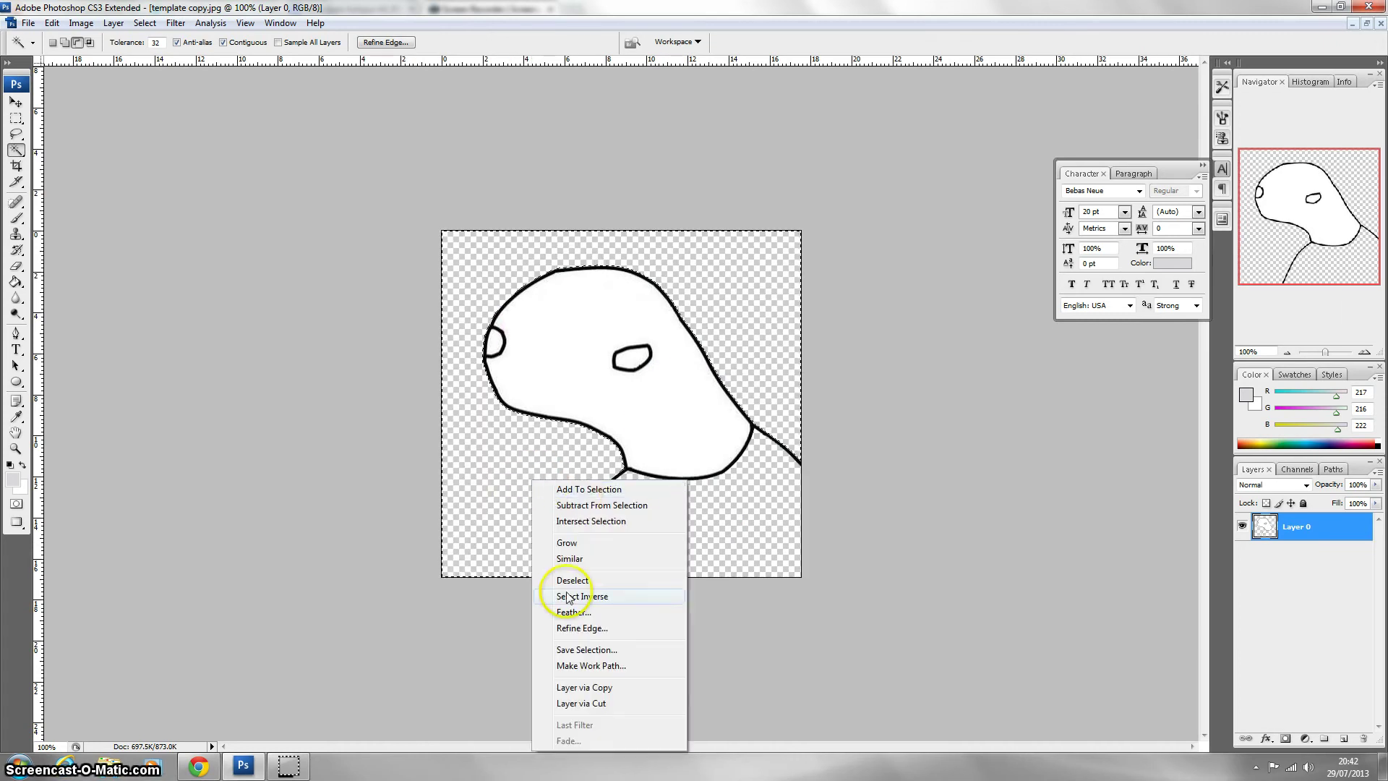
left_click(565, 581)
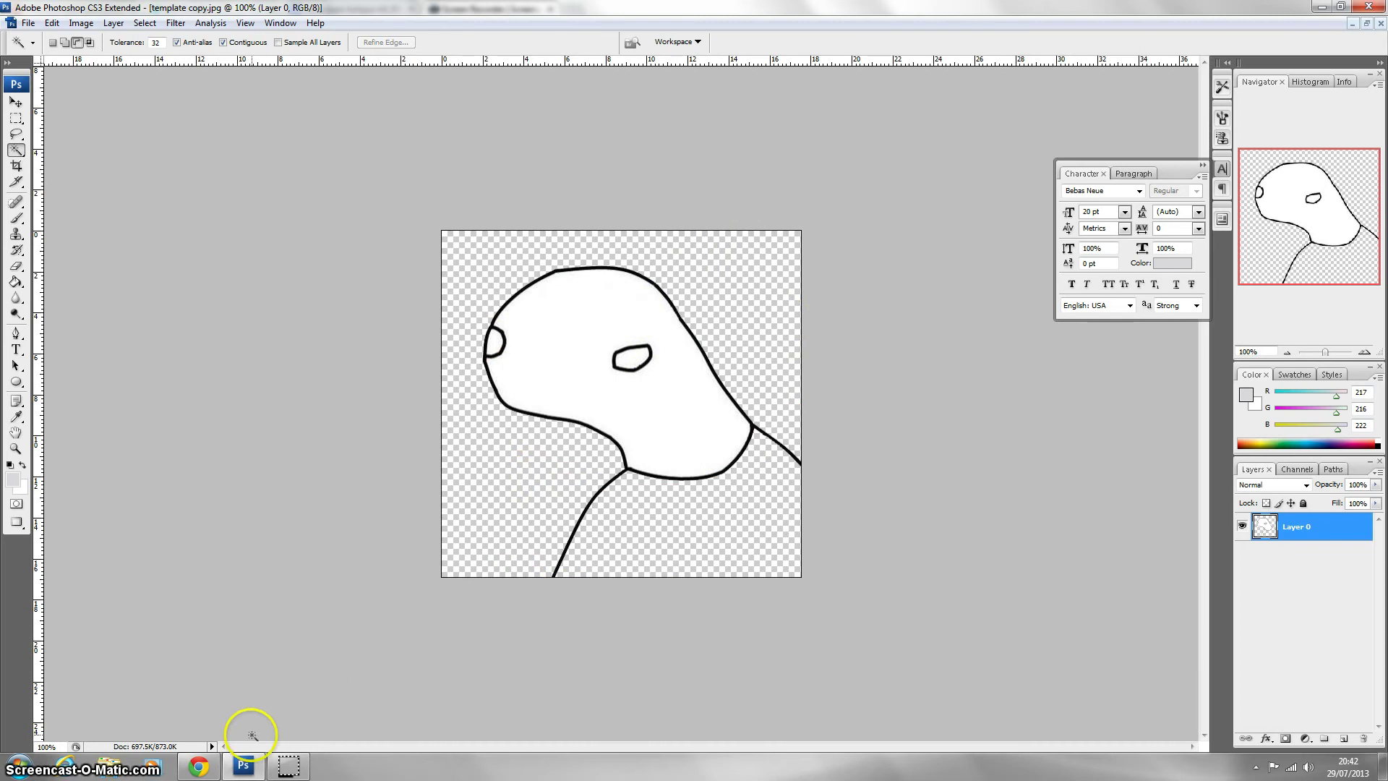
Step: Switch to Chrome and copy the white Tottenham Hotspur 2013-14 shirt picture from the Google image results
mouse_move(204, 767)
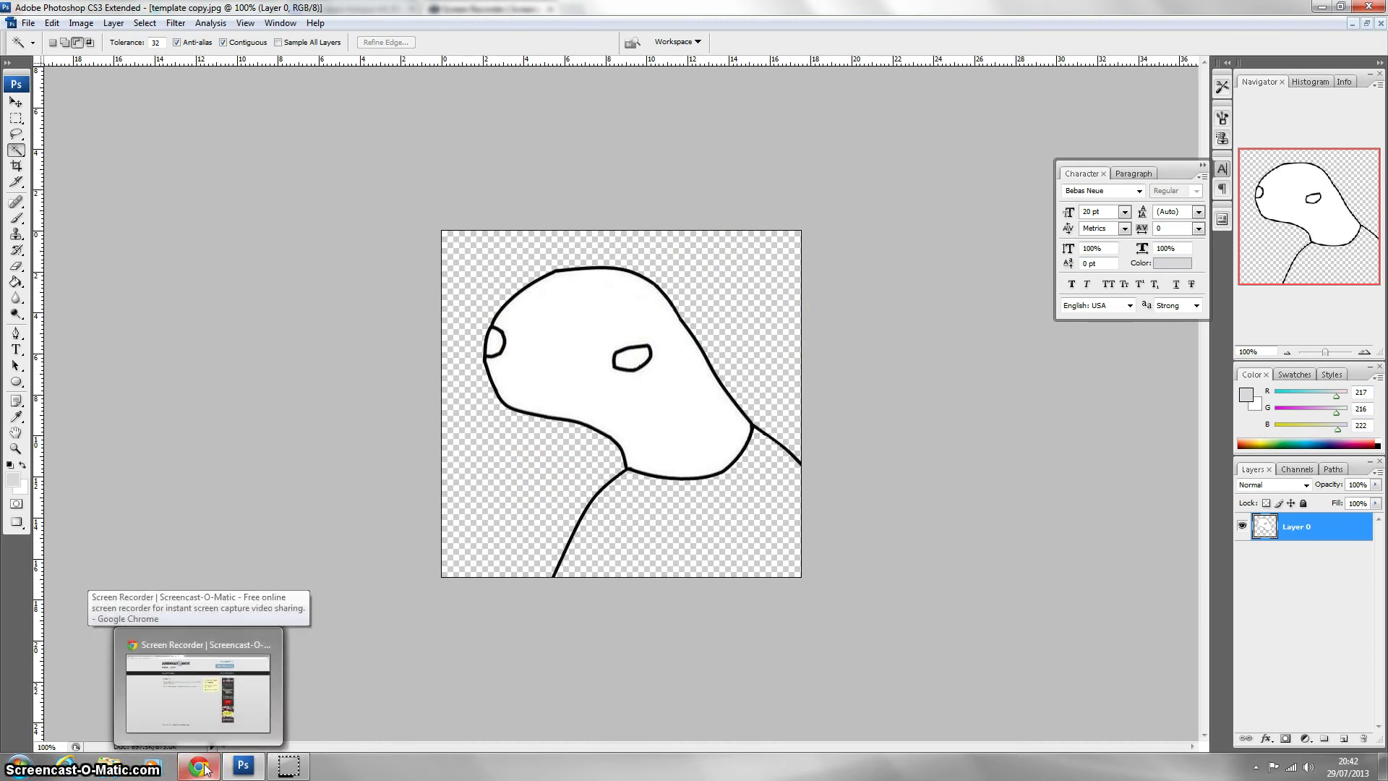
left_click(217, 694)
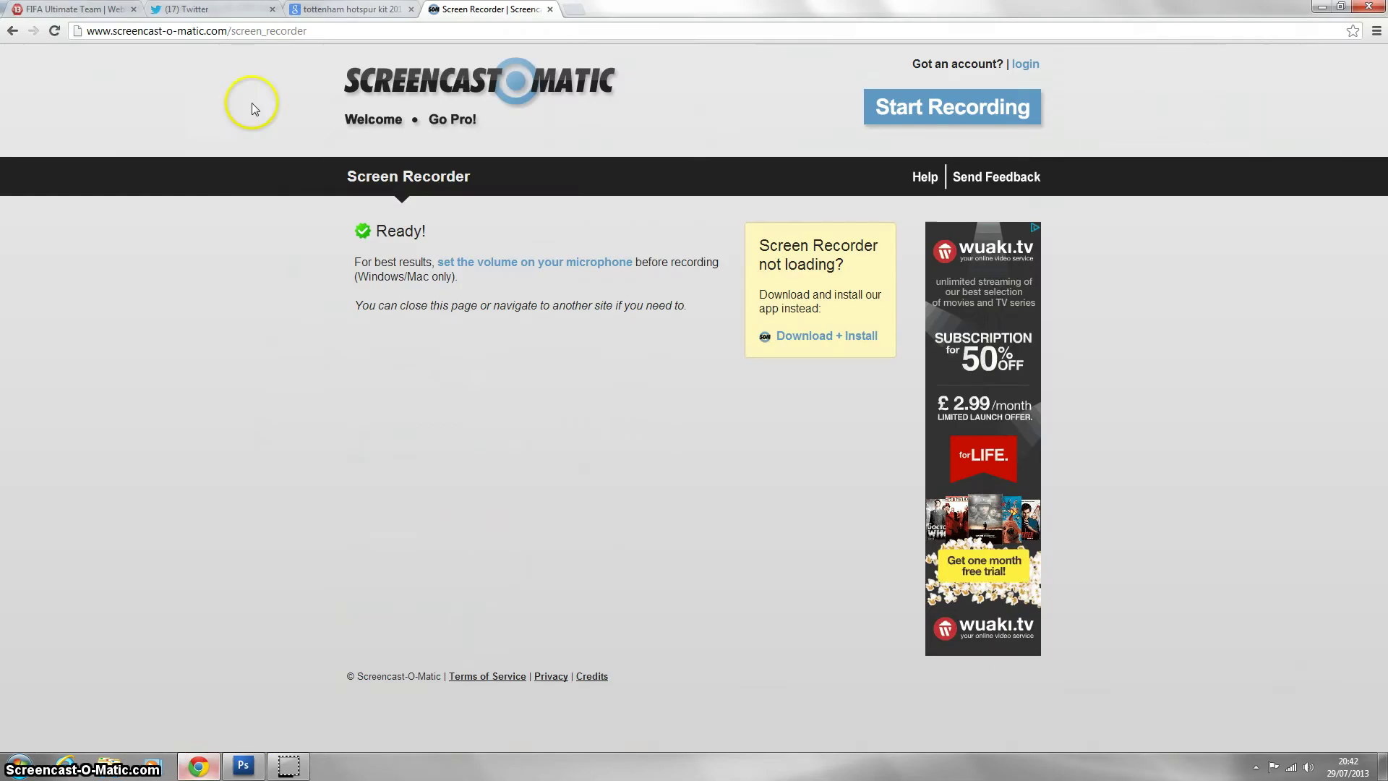
left_click(347, 8)
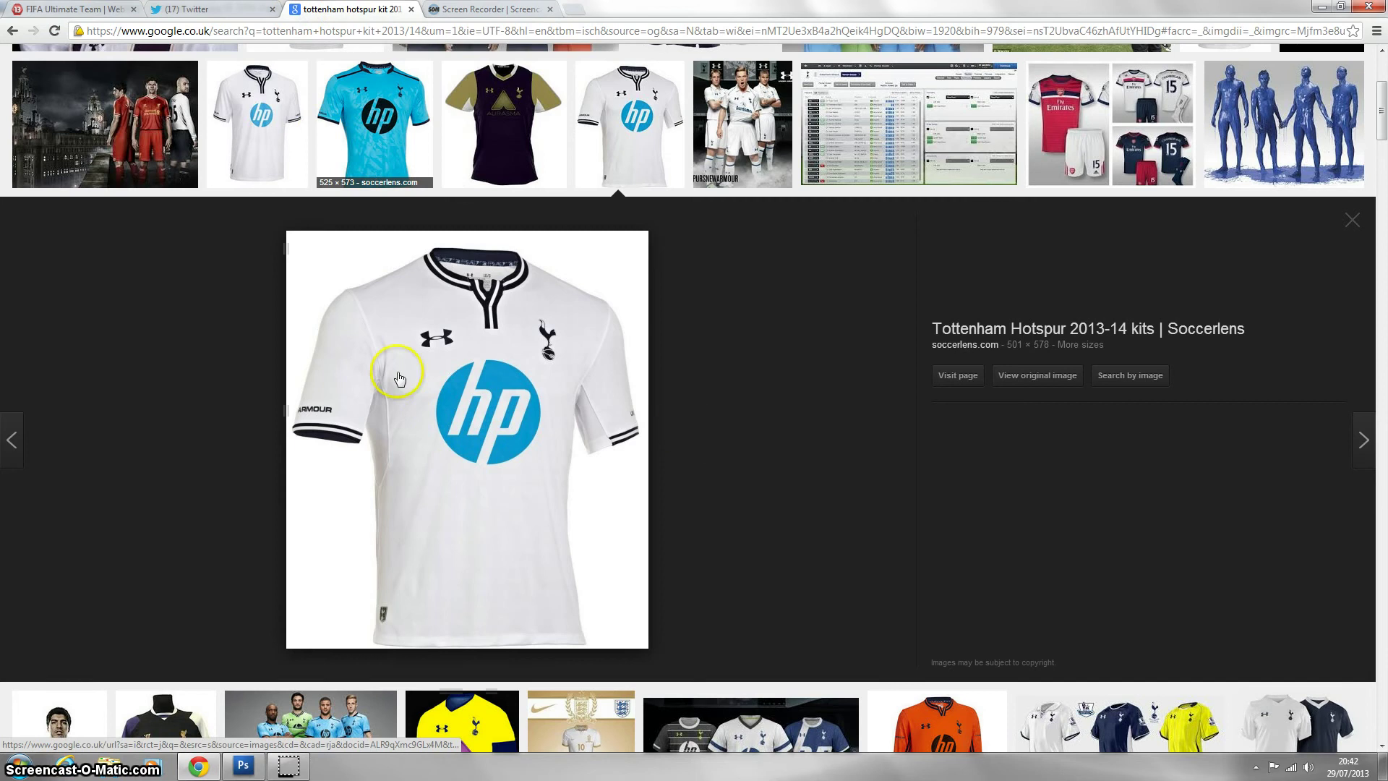
scroll(393, 371, "up", 4)
scroll(310, 403, "down", 5)
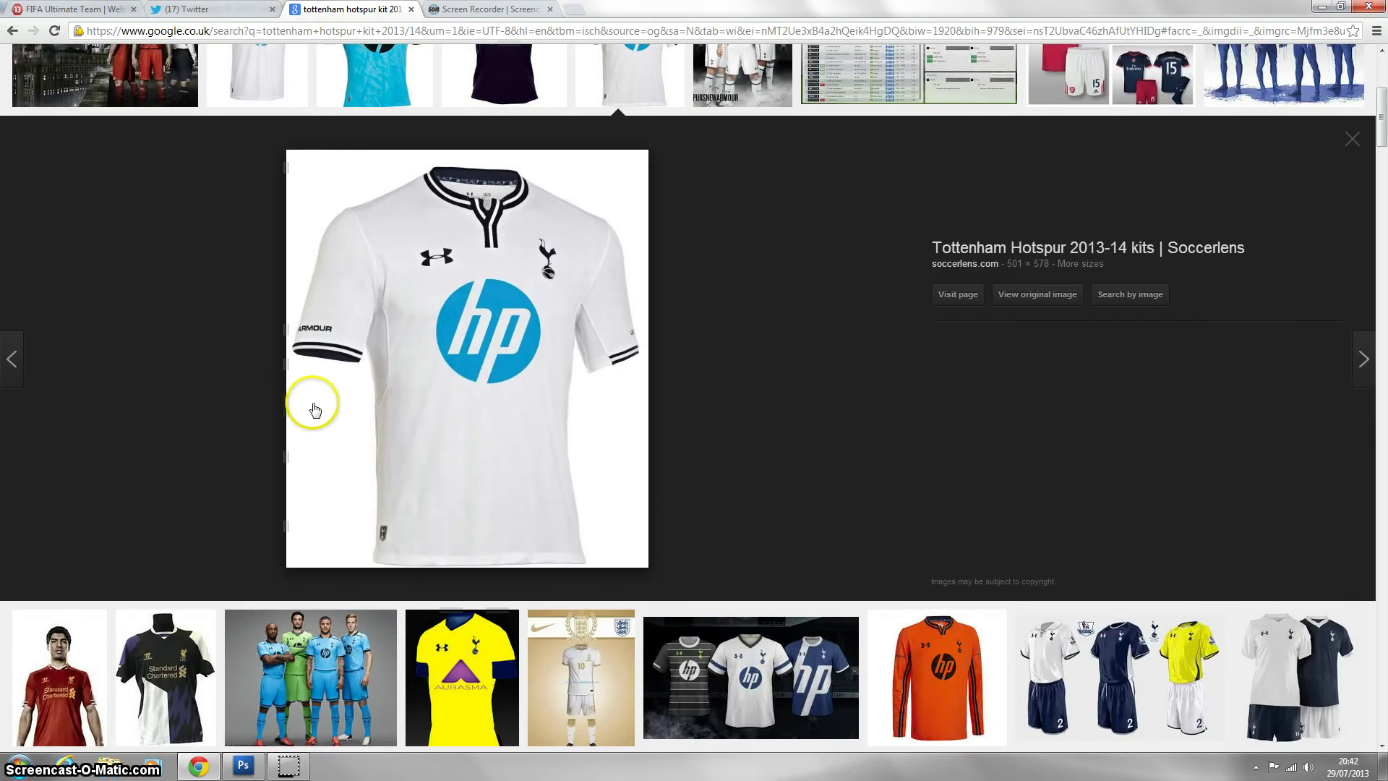
right_click(440, 381)
left_click(482, 515)
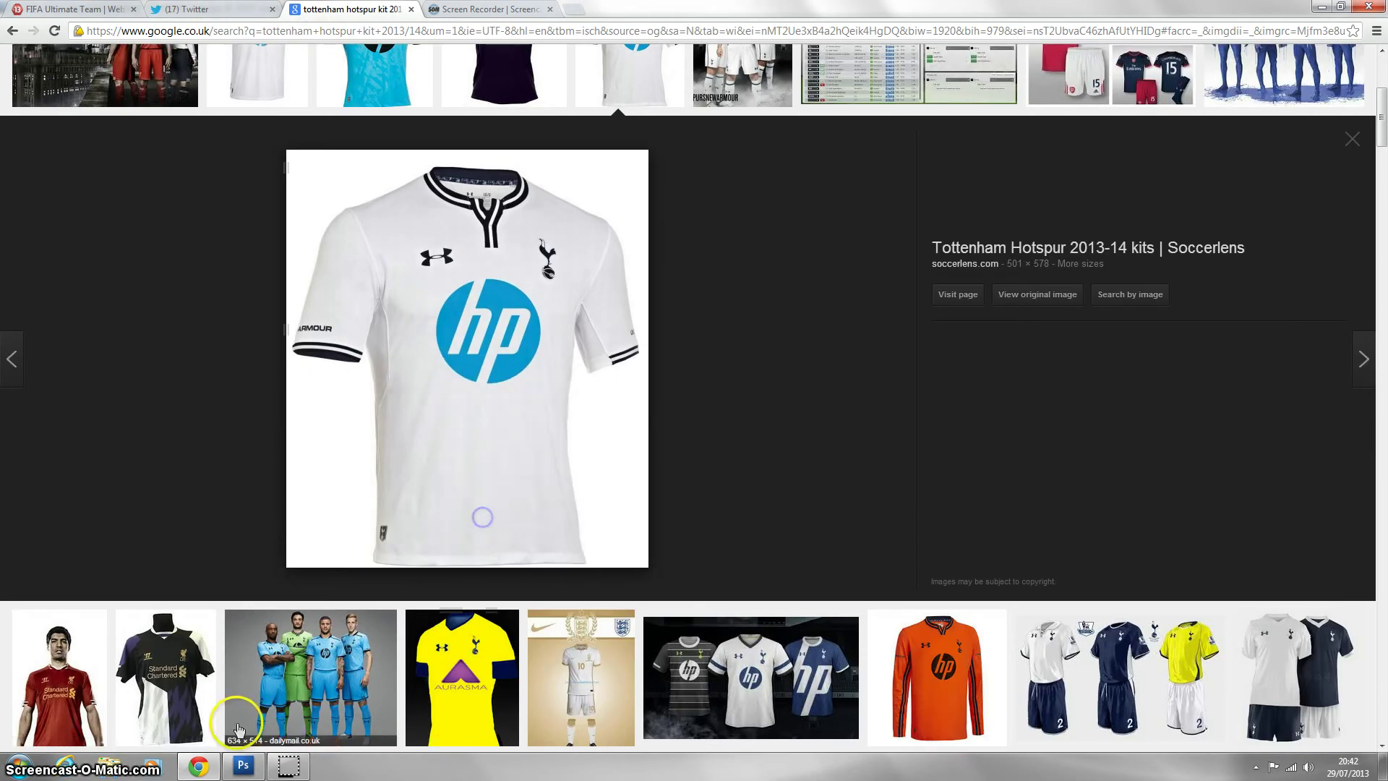
Step: Return to Photoshop, paste the shirt picture as a new layer and place it beneath Layer 0
key("alt+Tab")
key("ctrl+v")
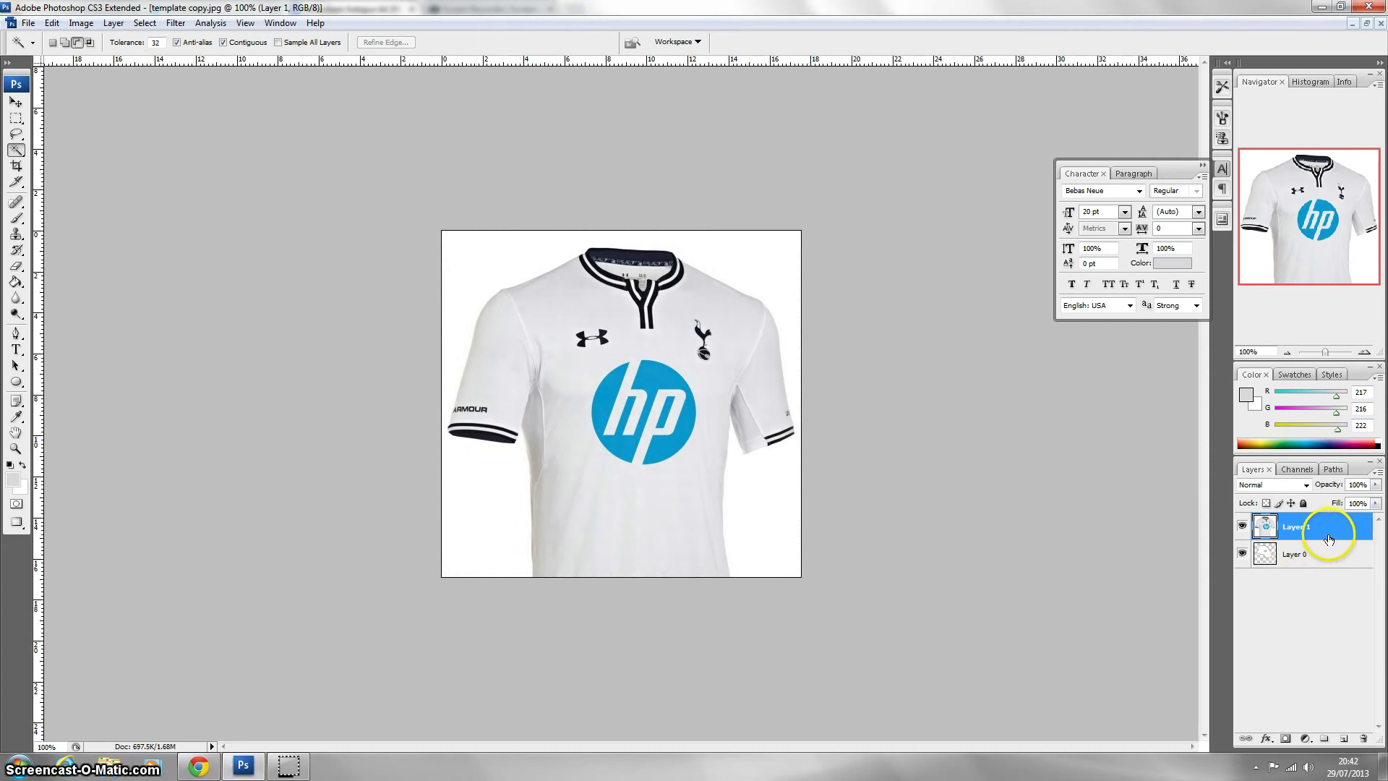
left_click_drag(1329, 539, 1324, 614)
Step: Free-transform the shirt to about 101.8% by 101% and position it behind the body outline at about X 332 px, Y 509 px
key("ctrl+t")
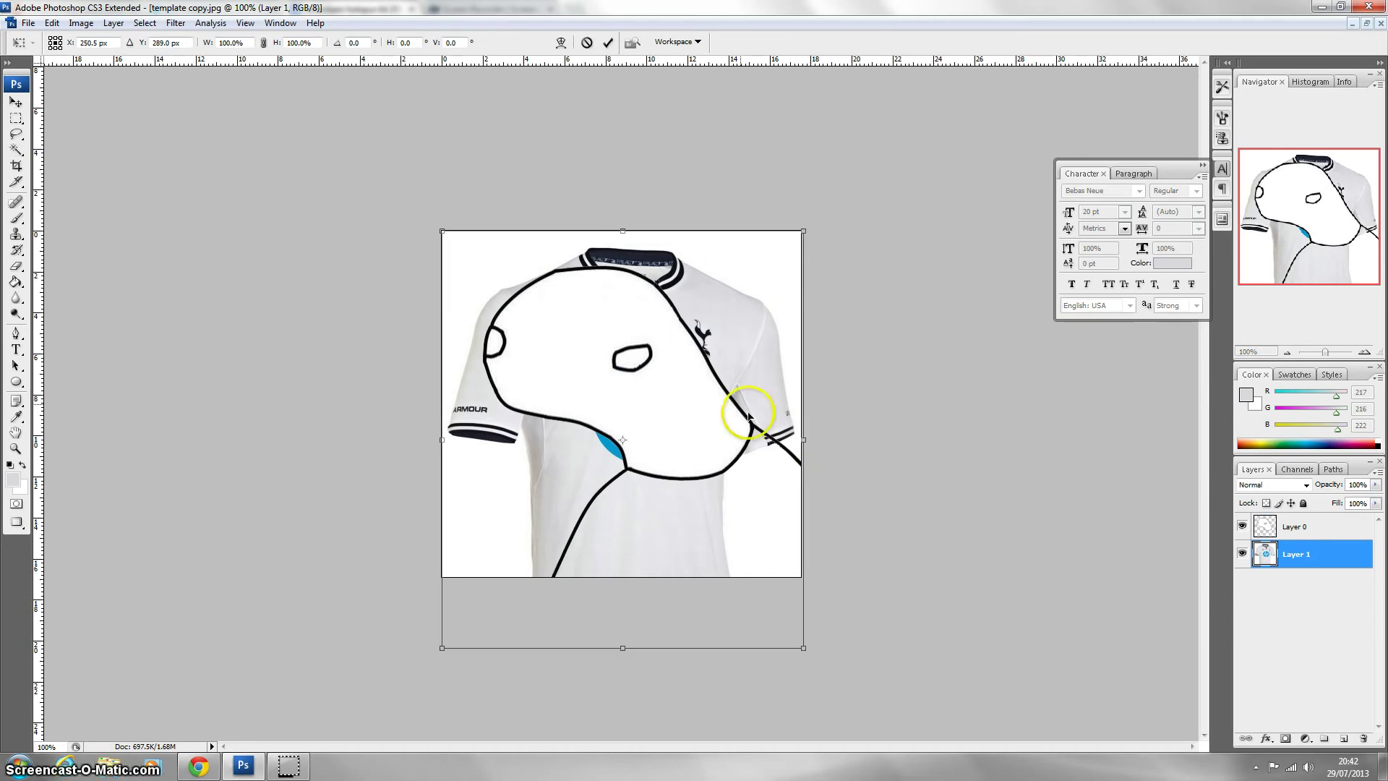
left_click_drag(723, 402, 771, 544)
left_click_drag(850, 406, 853, 402)
left_click_drag(789, 483, 800, 473)
key("shift+Left")
key("Down")
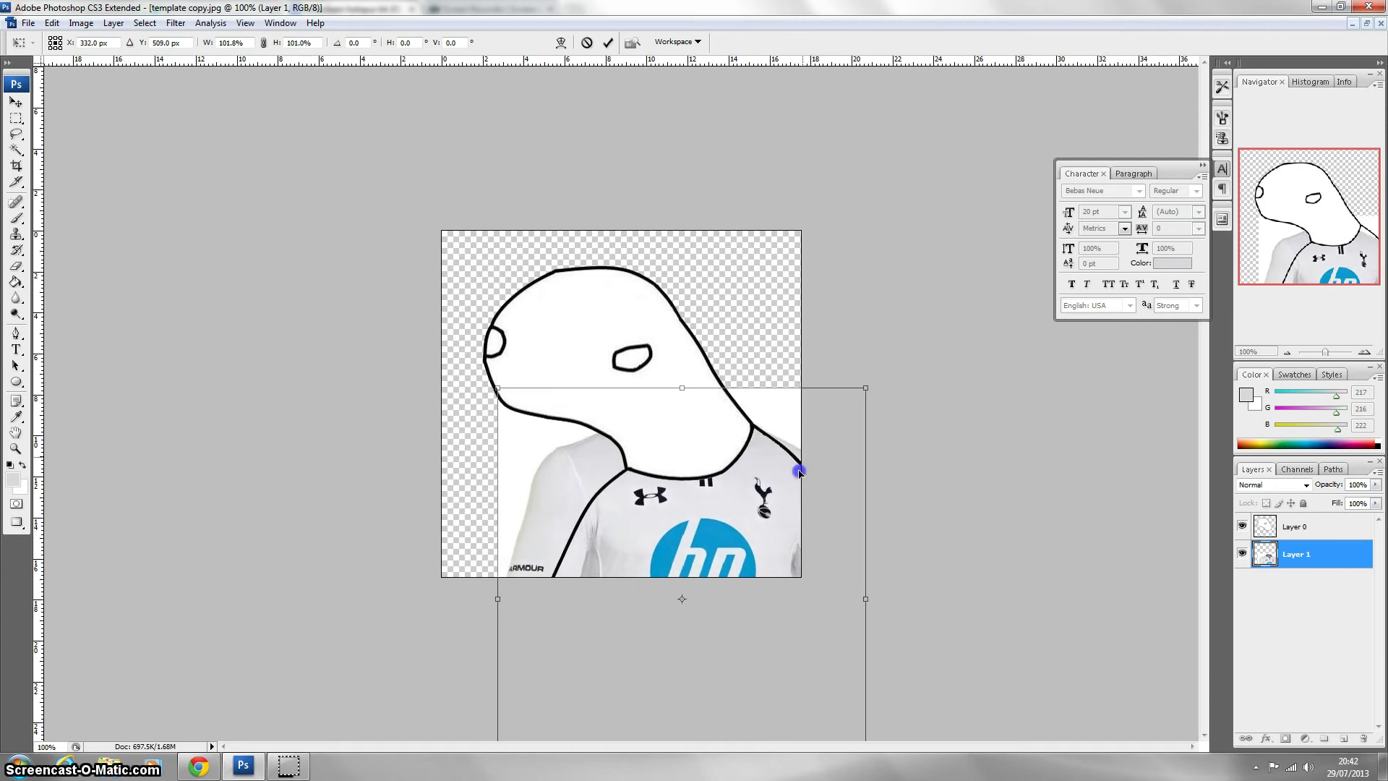
left_click(607, 42)
Step: Sample the shirt's light grey (RGB 229, 229, 231) as the foreground colour and switch to the Brush tool
key("w")
scroll(605, 571, "up", 2)
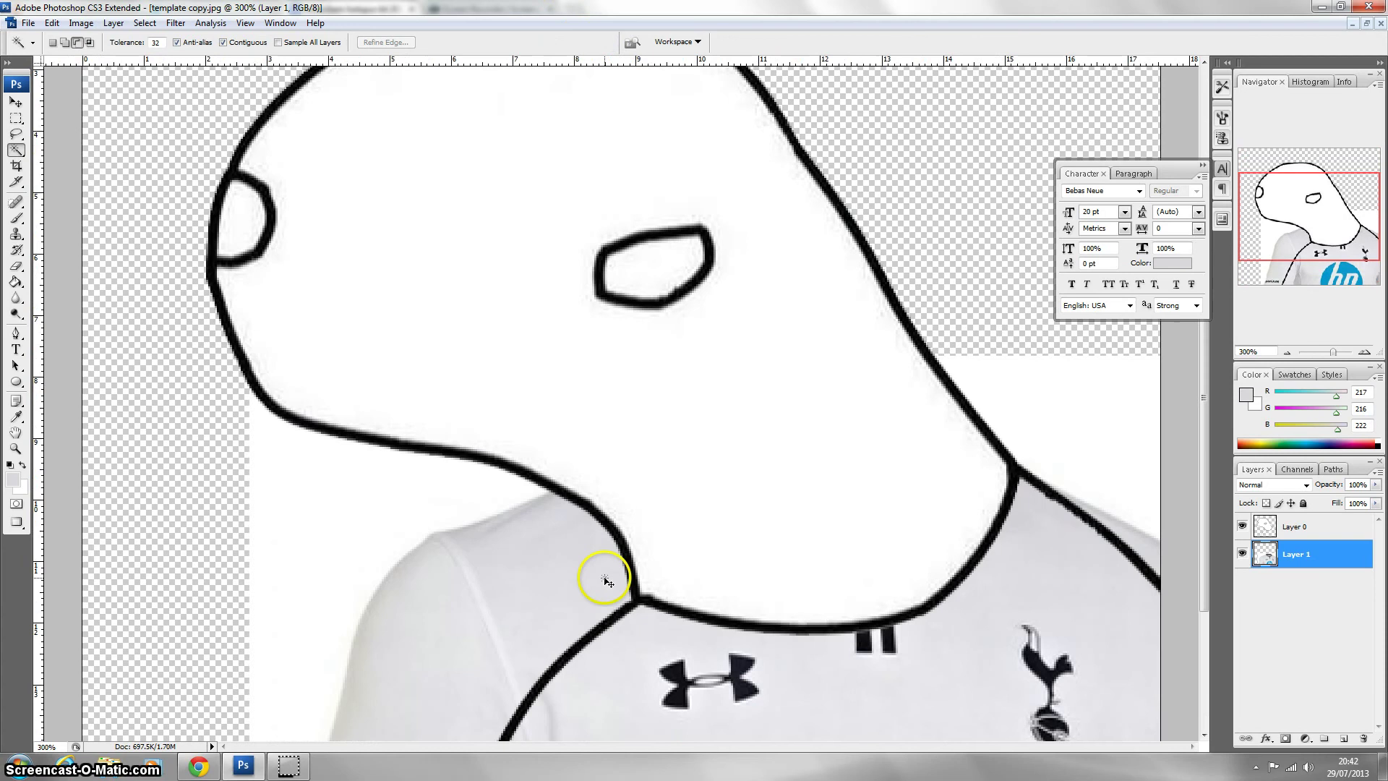
scroll(604, 578, "down", 3)
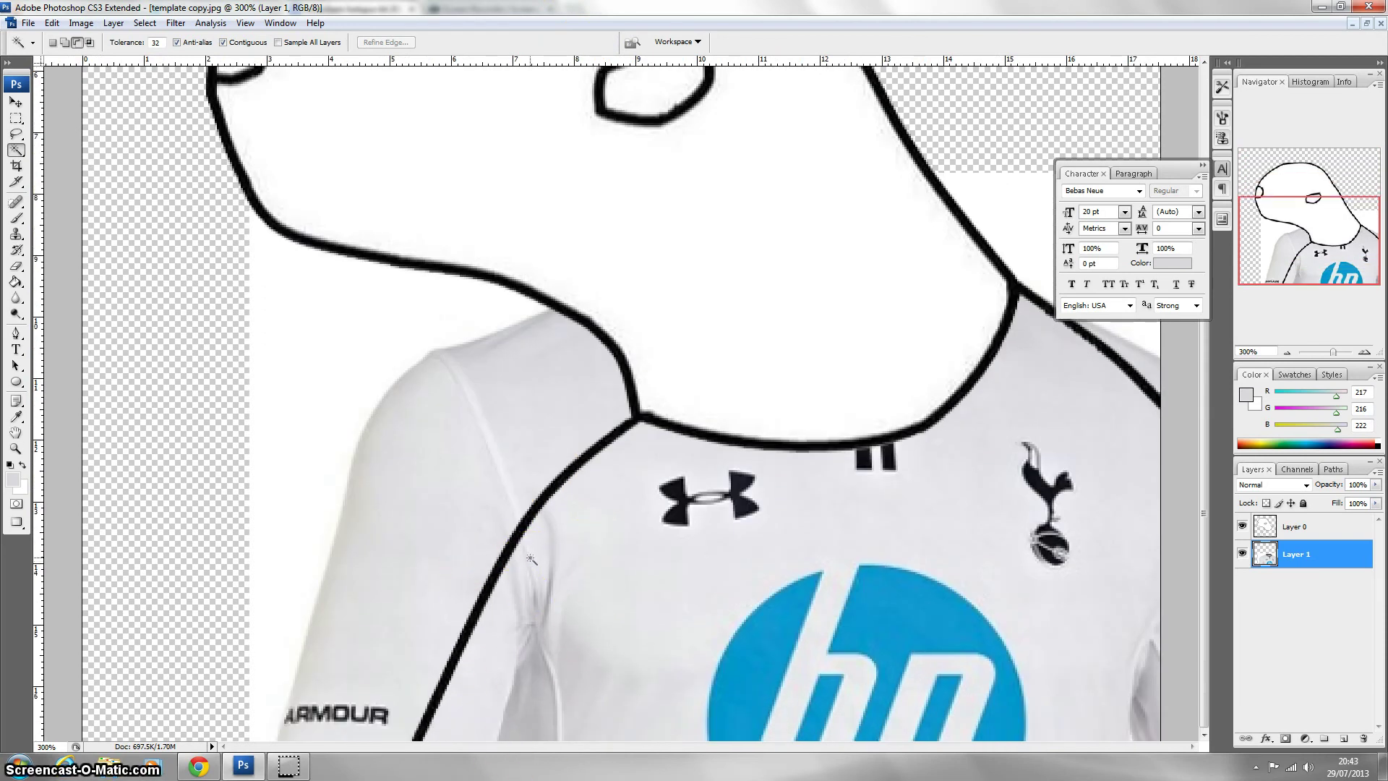
left_click(16, 418)
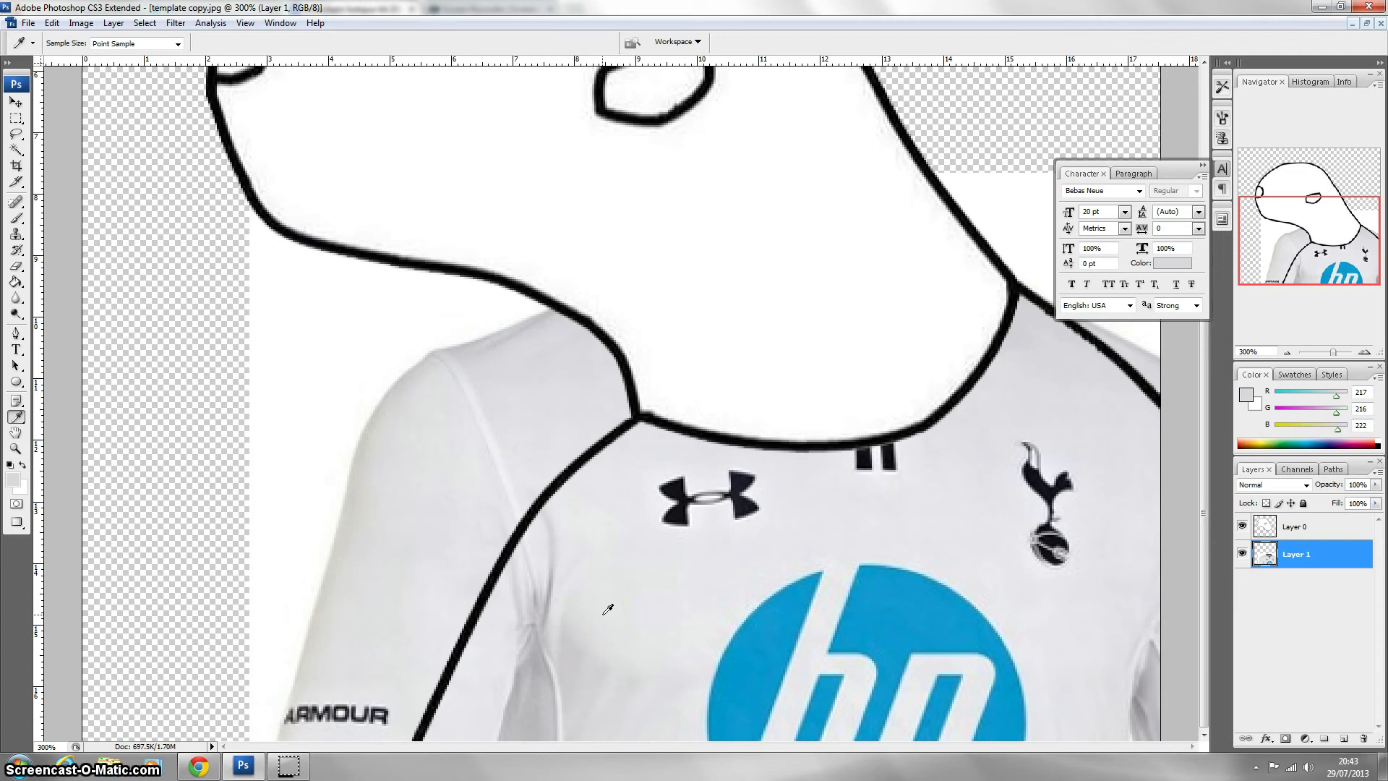
left_click(21, 224)
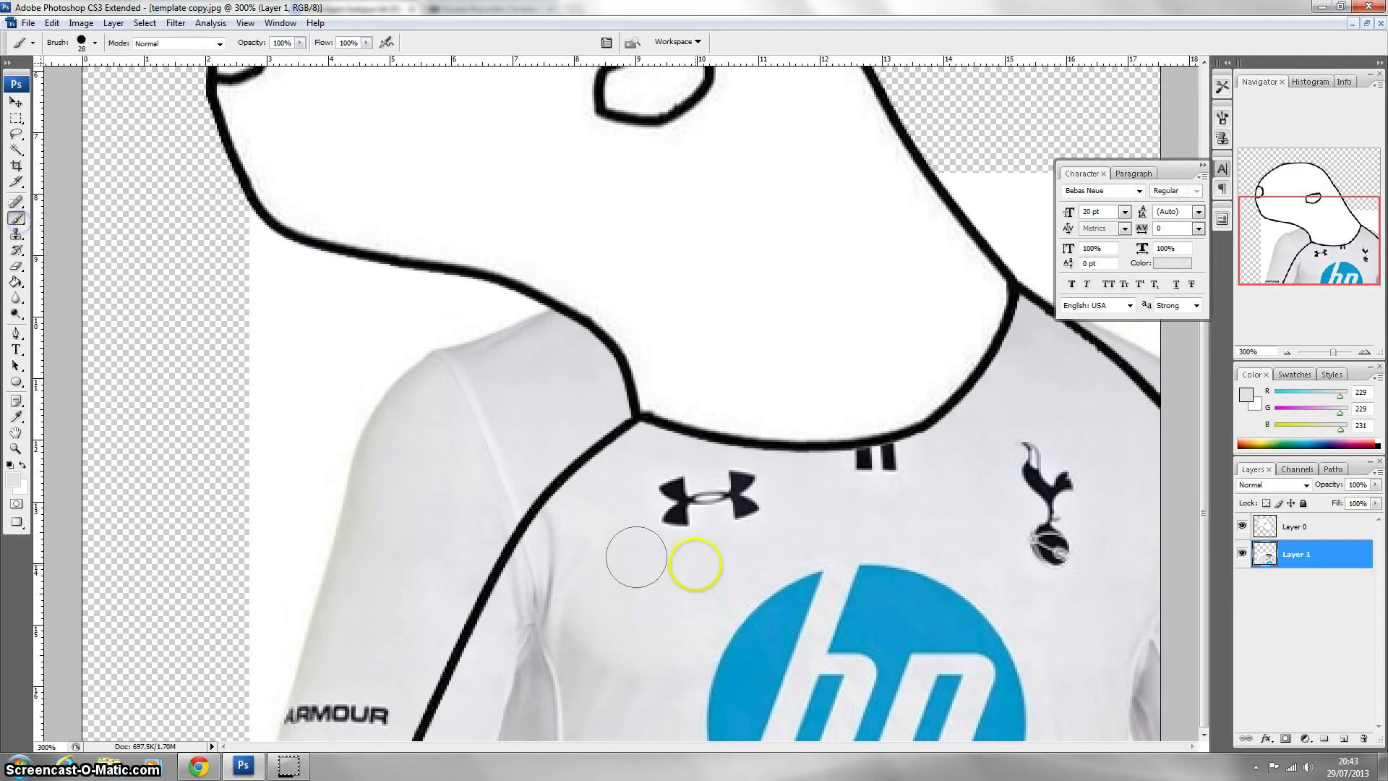
Step: Add a new layer directly above the shirt layer and paint over the armpit crease beside the sleeve in light grey
left_click(1337, 729)
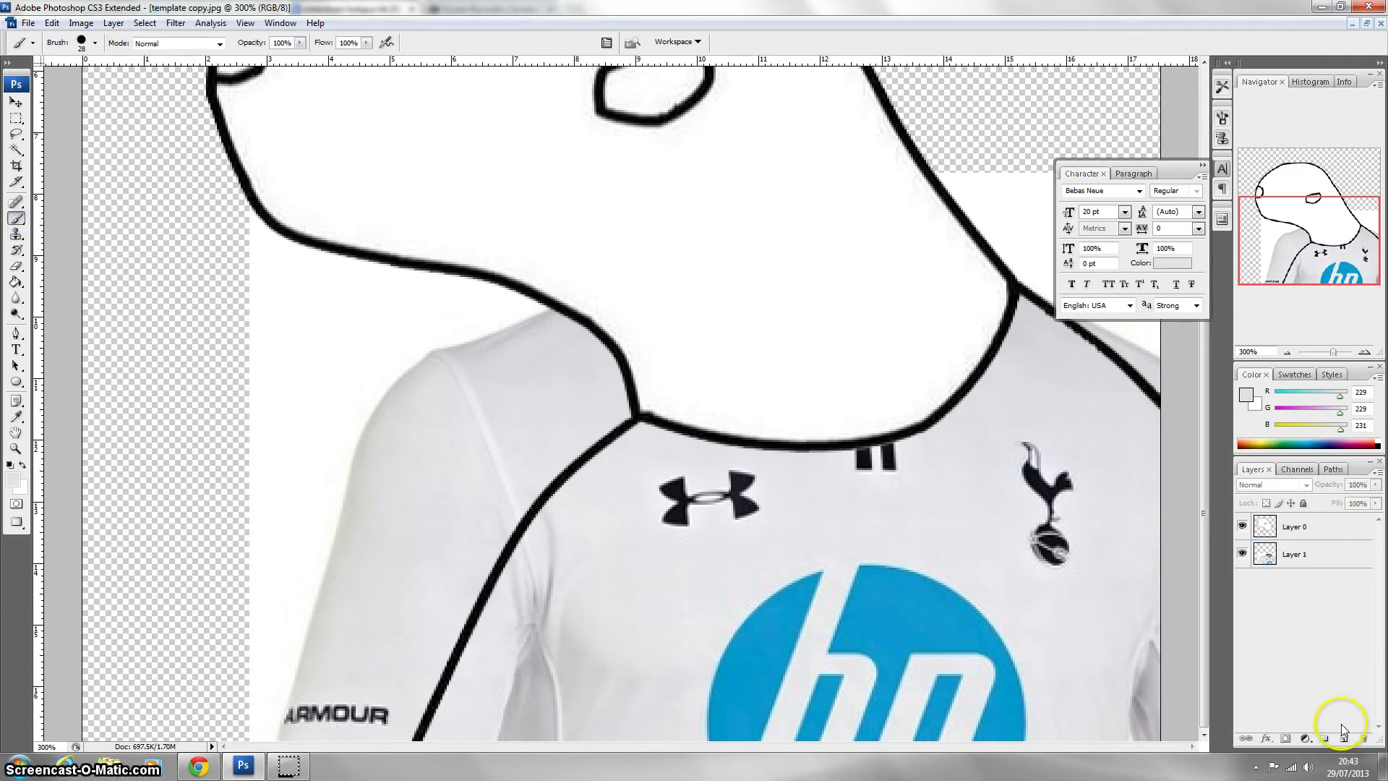
left_click(1342, 736)
left_click_drag(1291, 549, 1291, 554)
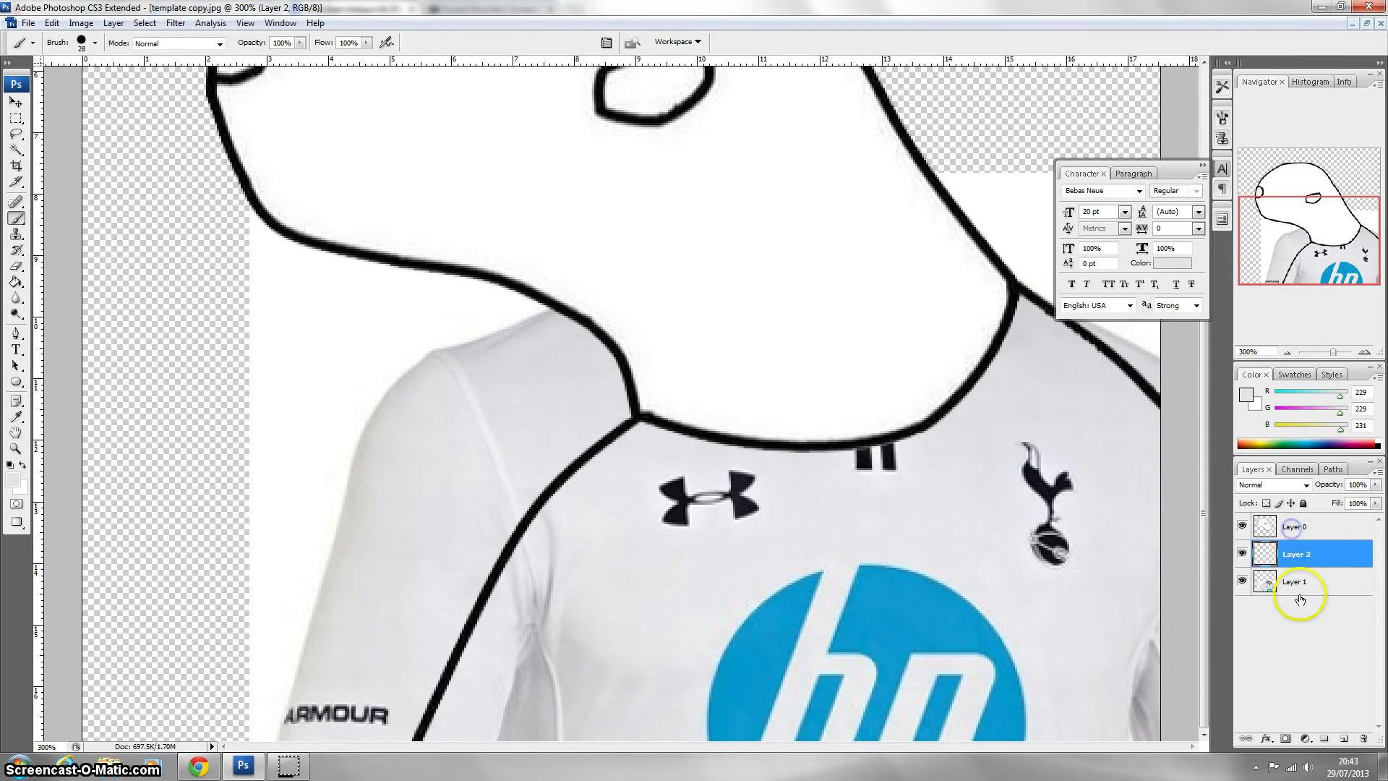
left_click(1298, 585)
left_click(1294, 554)
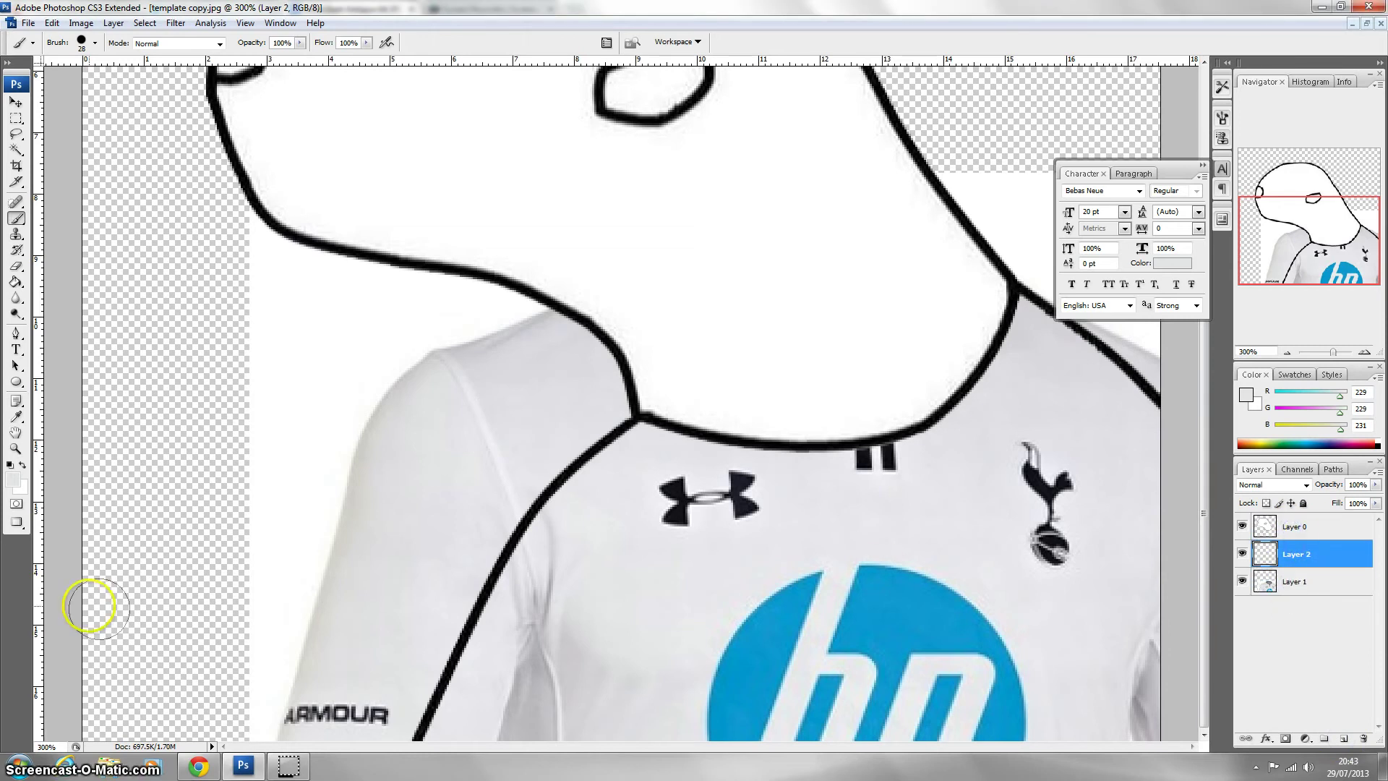
mouse_move(534, 588)
left_mouse_down()
mouse_move(542, 551)
mouse_move(532, 726)
left_mouse_up()
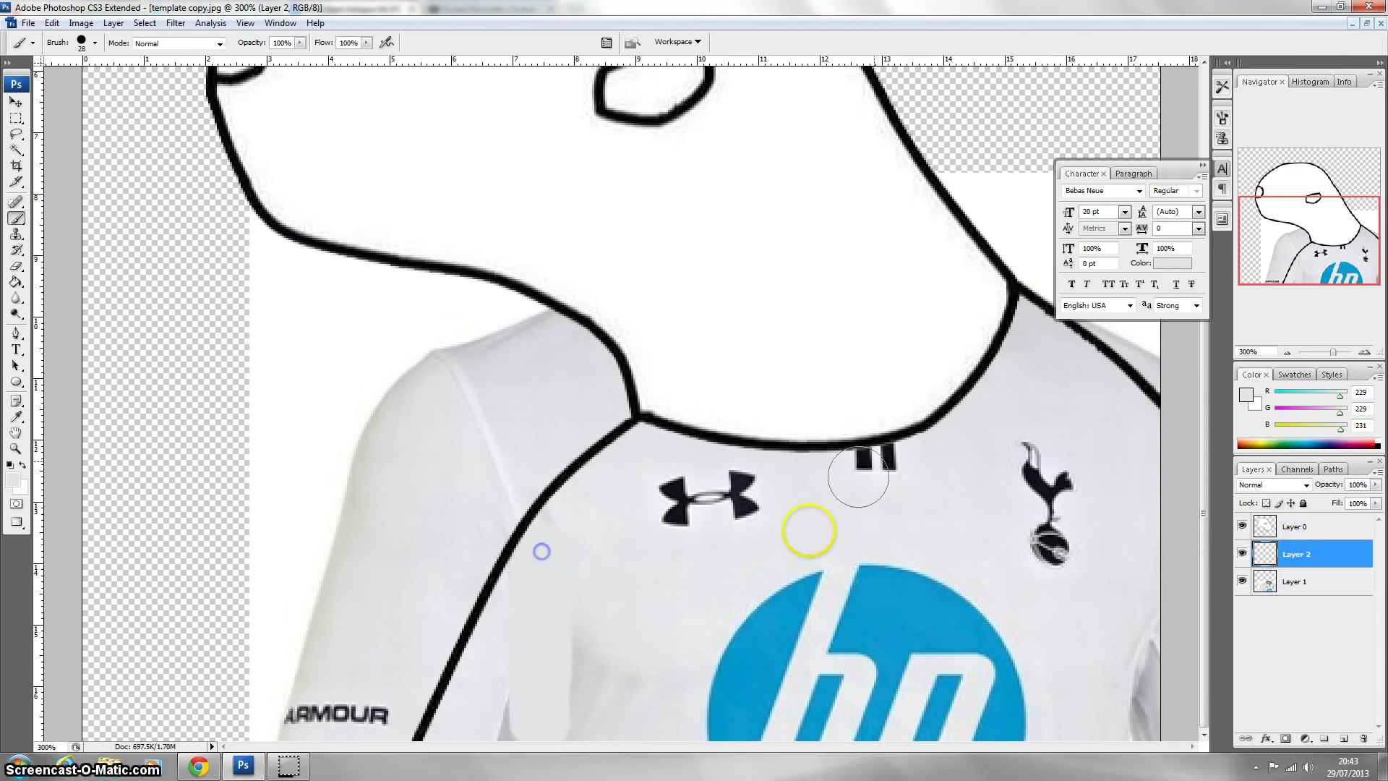
Step: Close template copy.jpg without saving its changes
left_click(1380, 23)
left_click(687, 289)
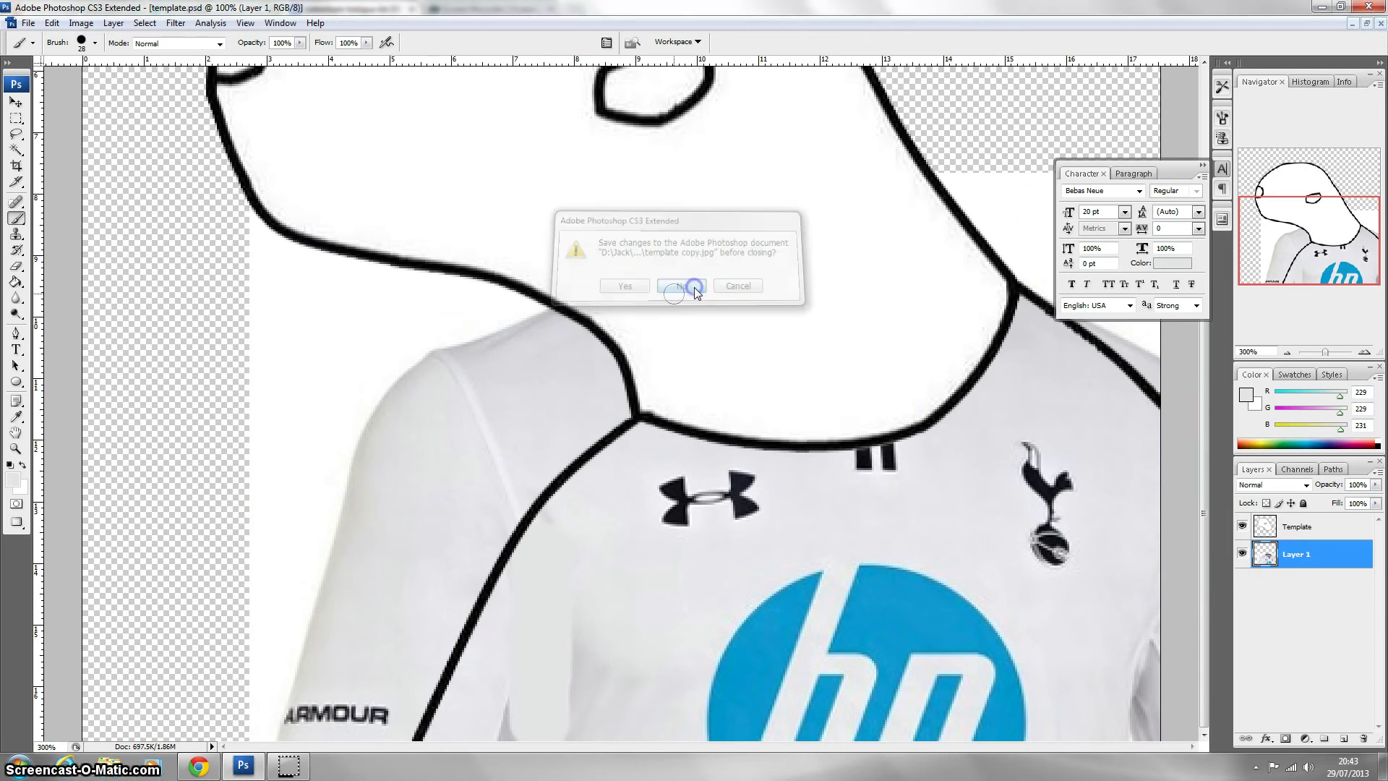
Step: Erase the parts of the shirt layer in template.psd that lie outside the body outline, including the sleeve and white background
key("ctrl+plus")
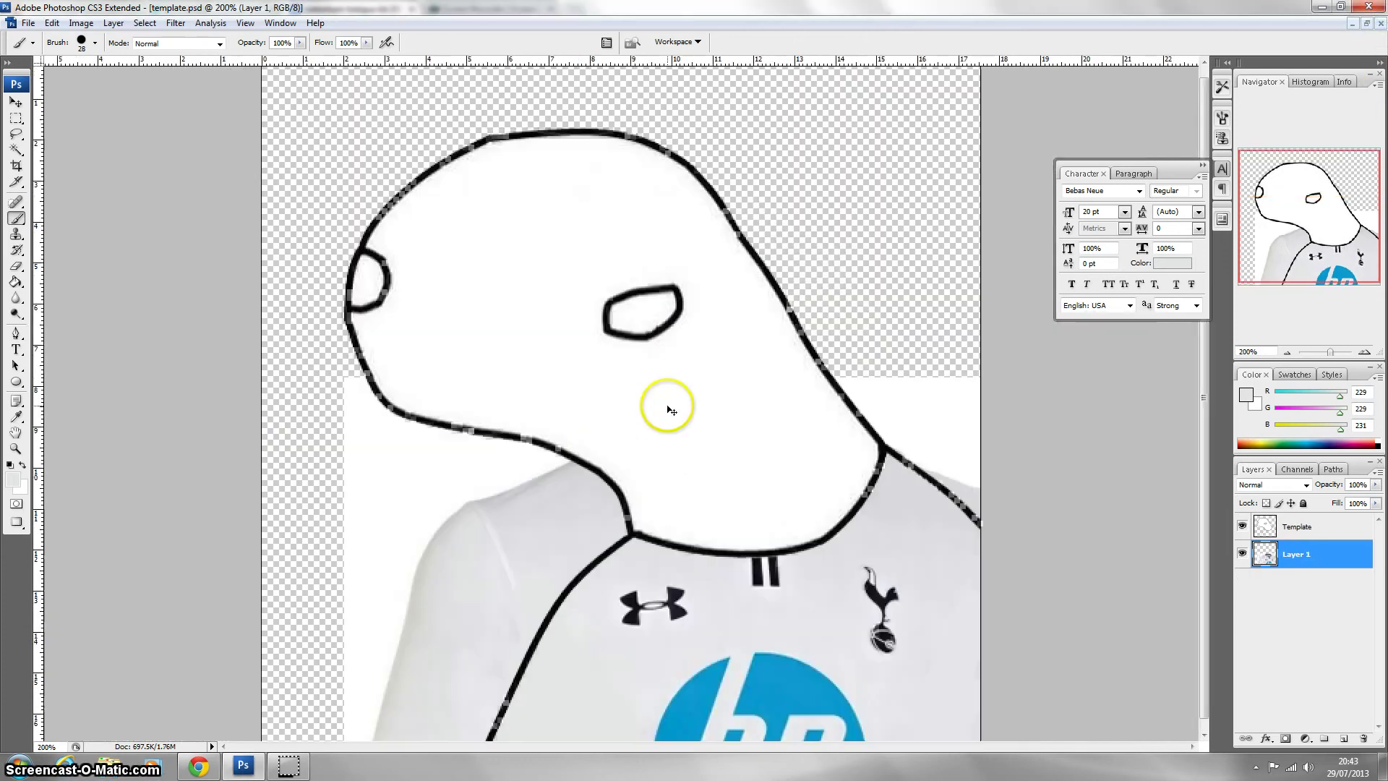
scroll(664, 403, "down", 1)
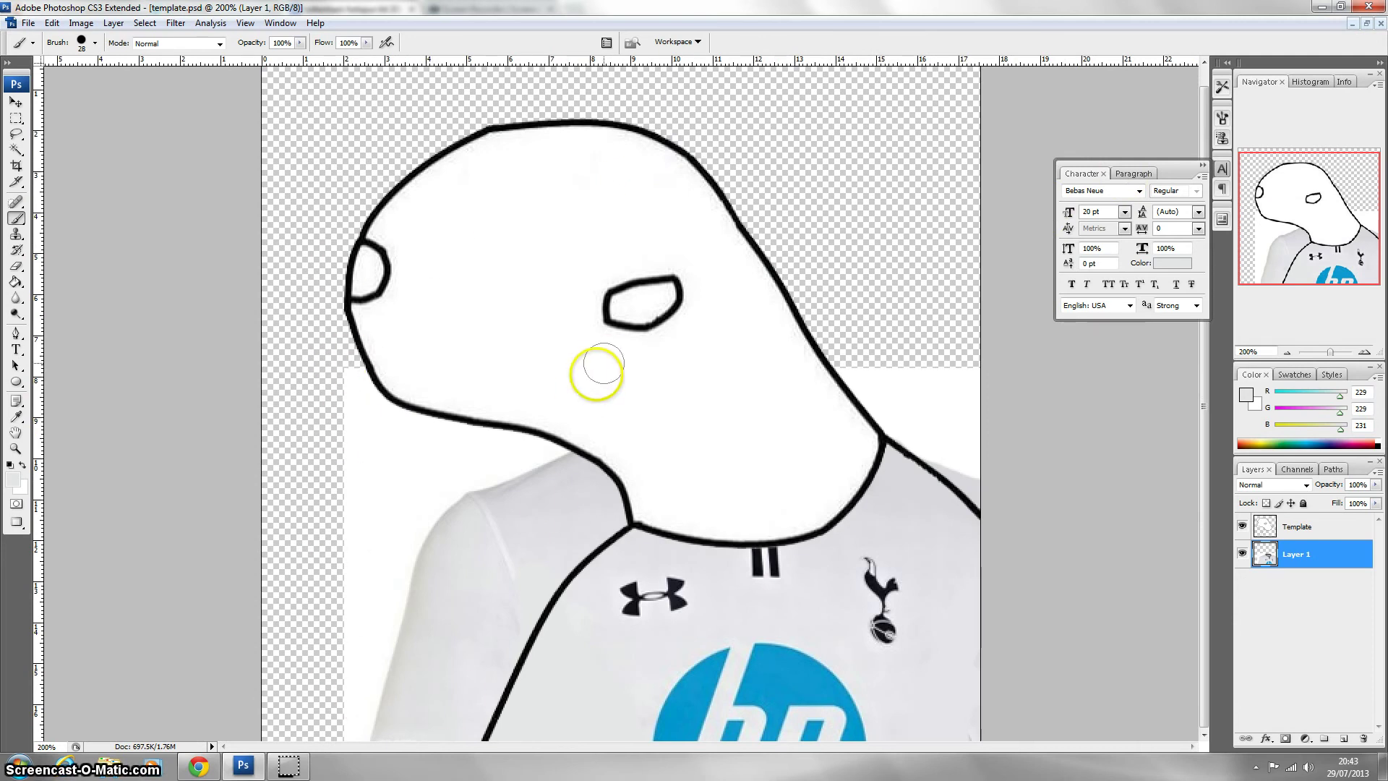
left_click(17, 265)
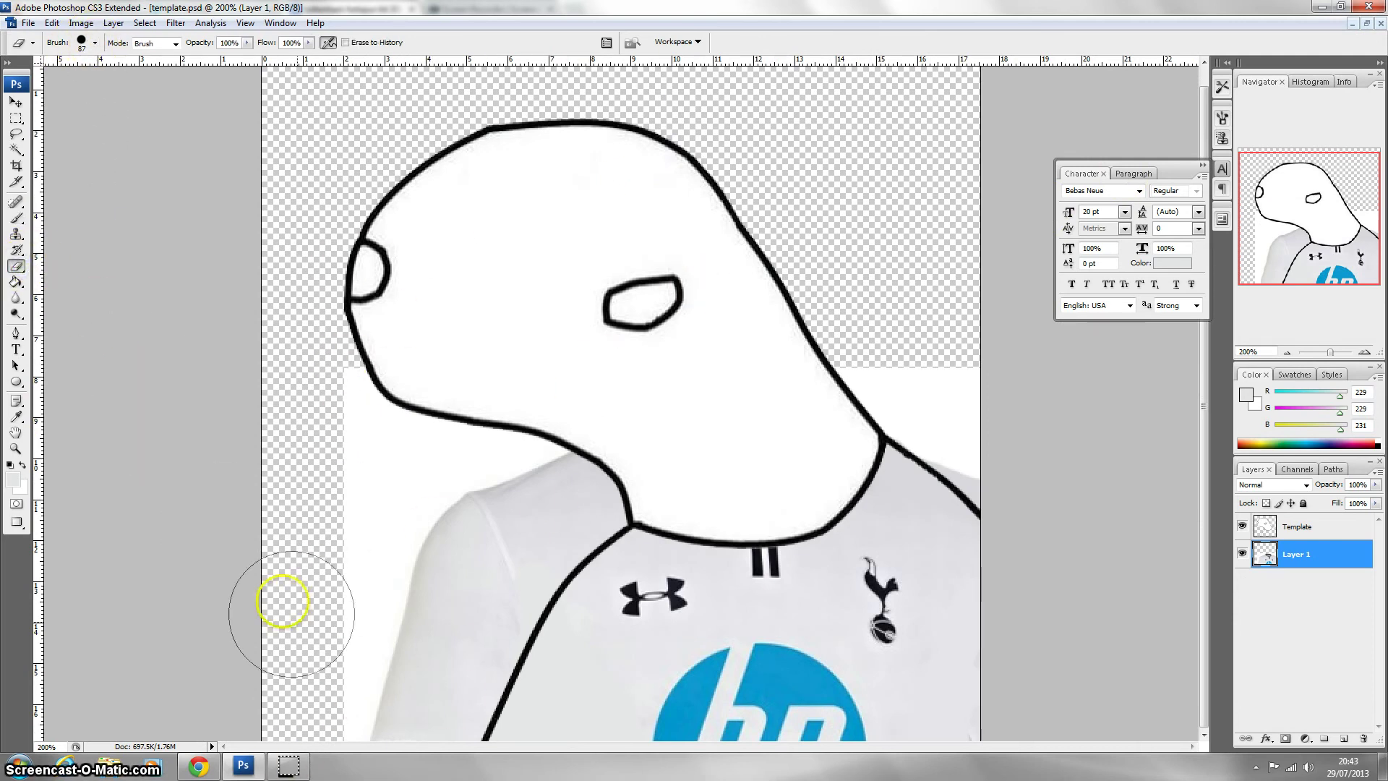
mouse_move(365, 658)
left_mouse_down()
mouse_move(409, 723)
mouse_move(428, 711)
mouse_move(482, 583)
mouse_move(604, 403)
left_mouse_up()
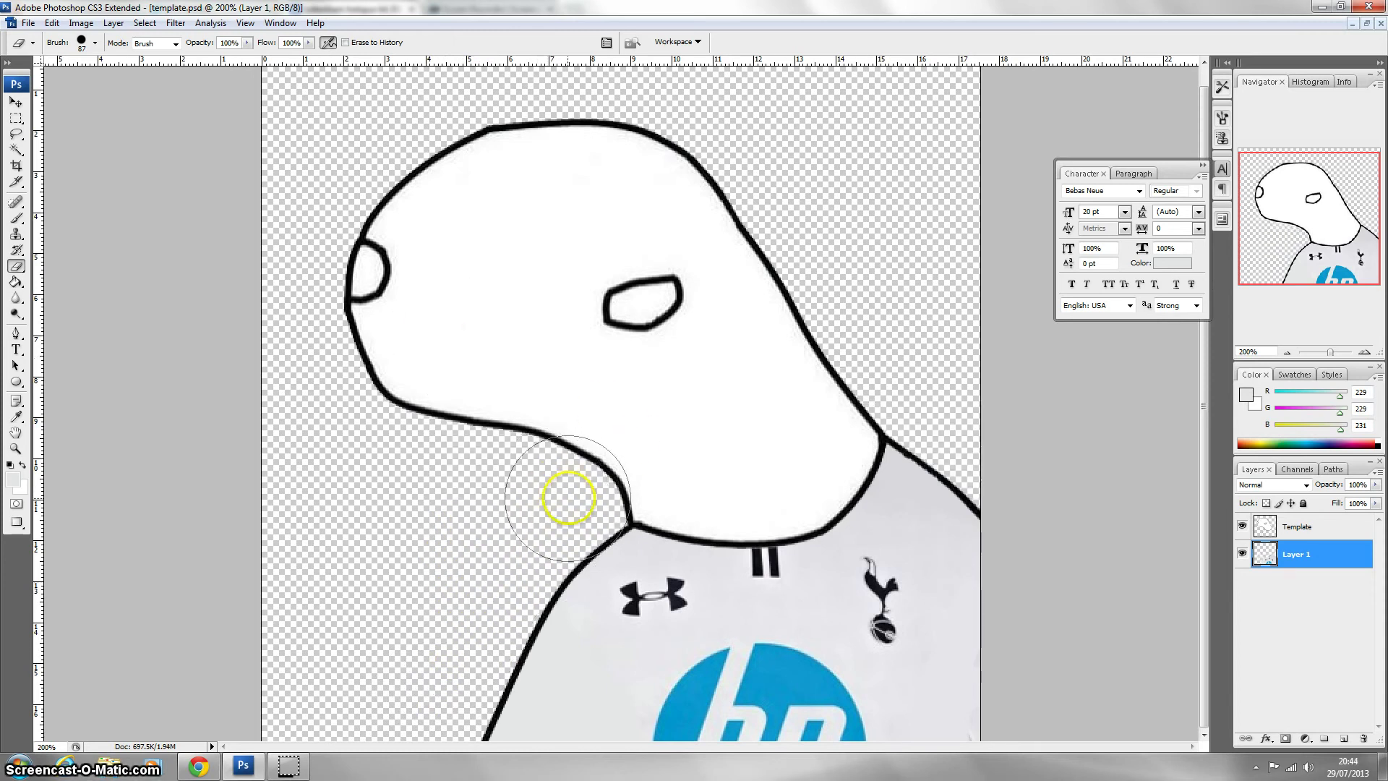
Step: Try the Template layer beneath the shirt layer and restore the original layer order
left_click(1276, 560)
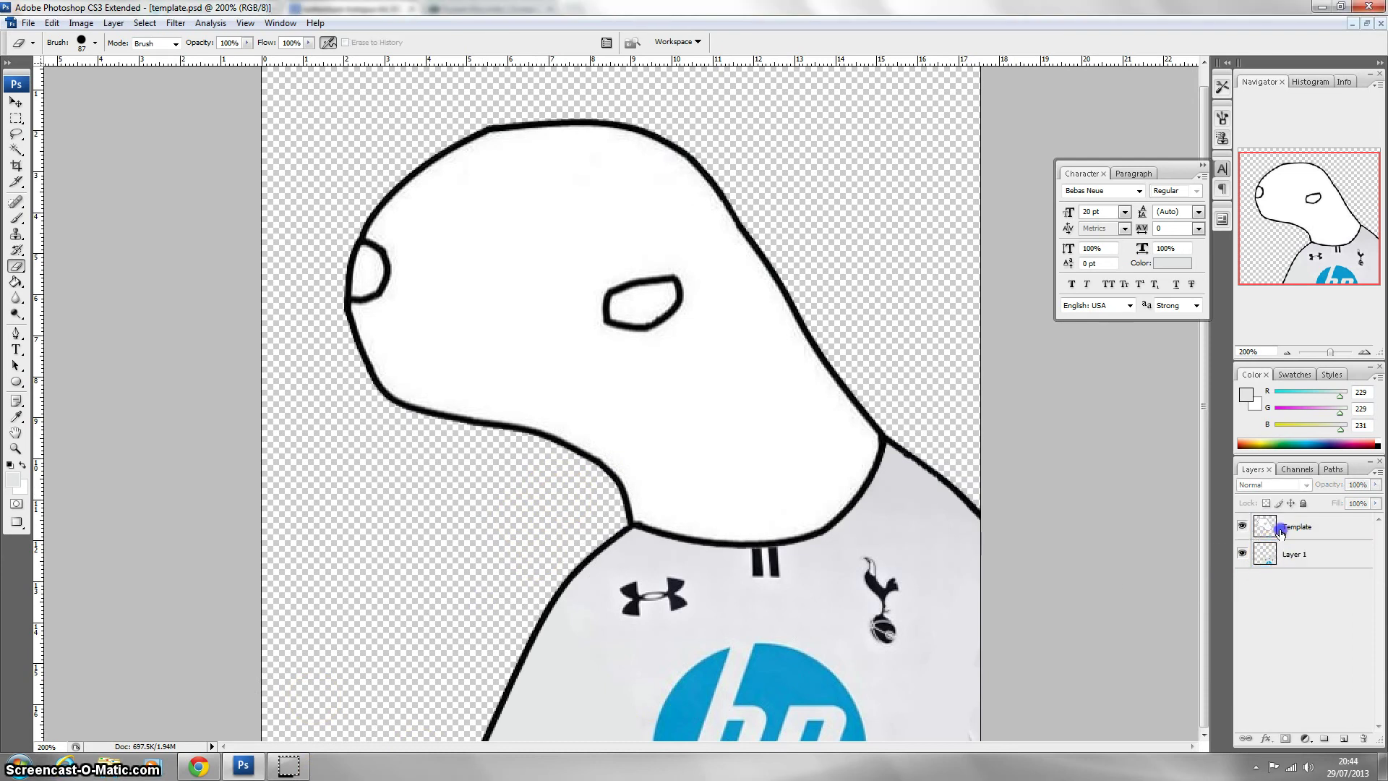
left_click_drag(1284, 527, 1281, 549)
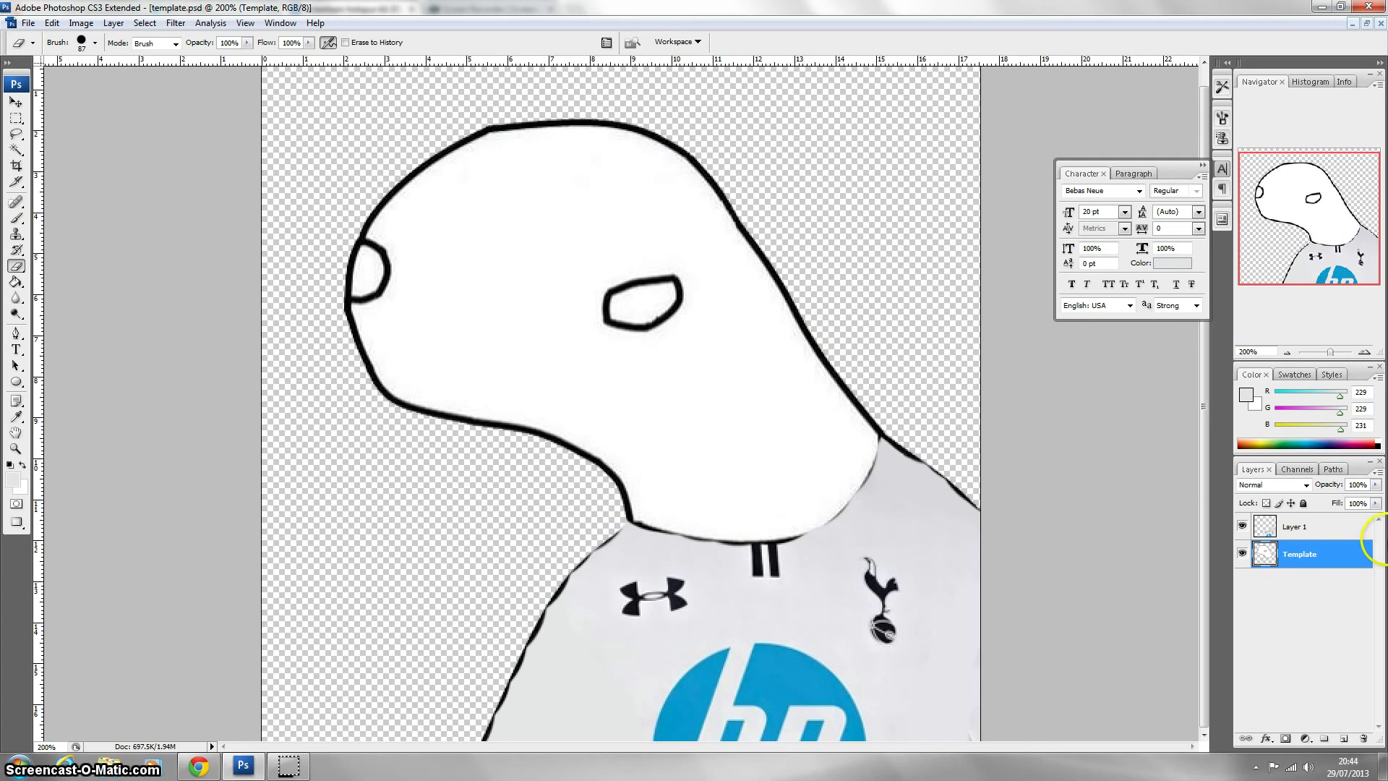
left_click_drag(1332, 531, 1301, 589)
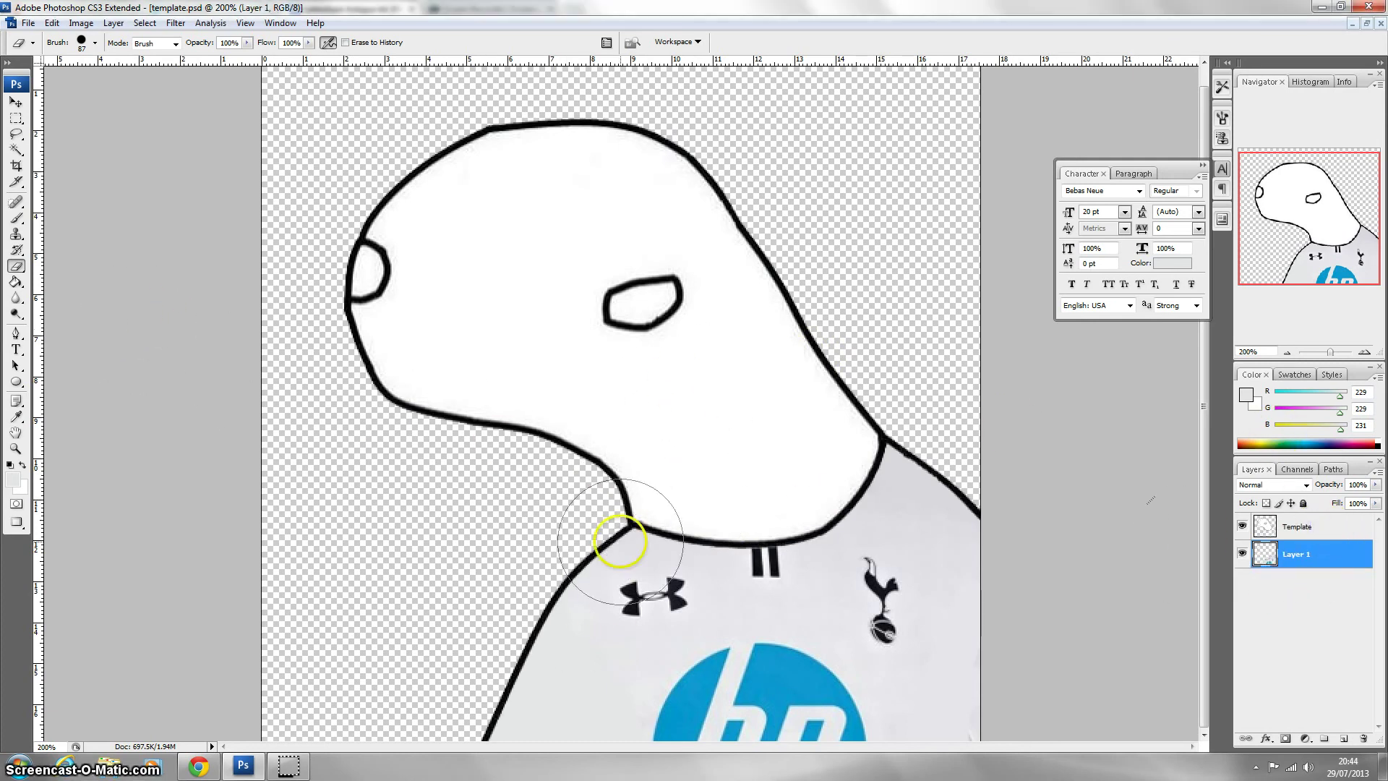
Step: Apply an Inner Shadow effect with a size of about 40 px to the shirt layer
double_click(1312, 560)
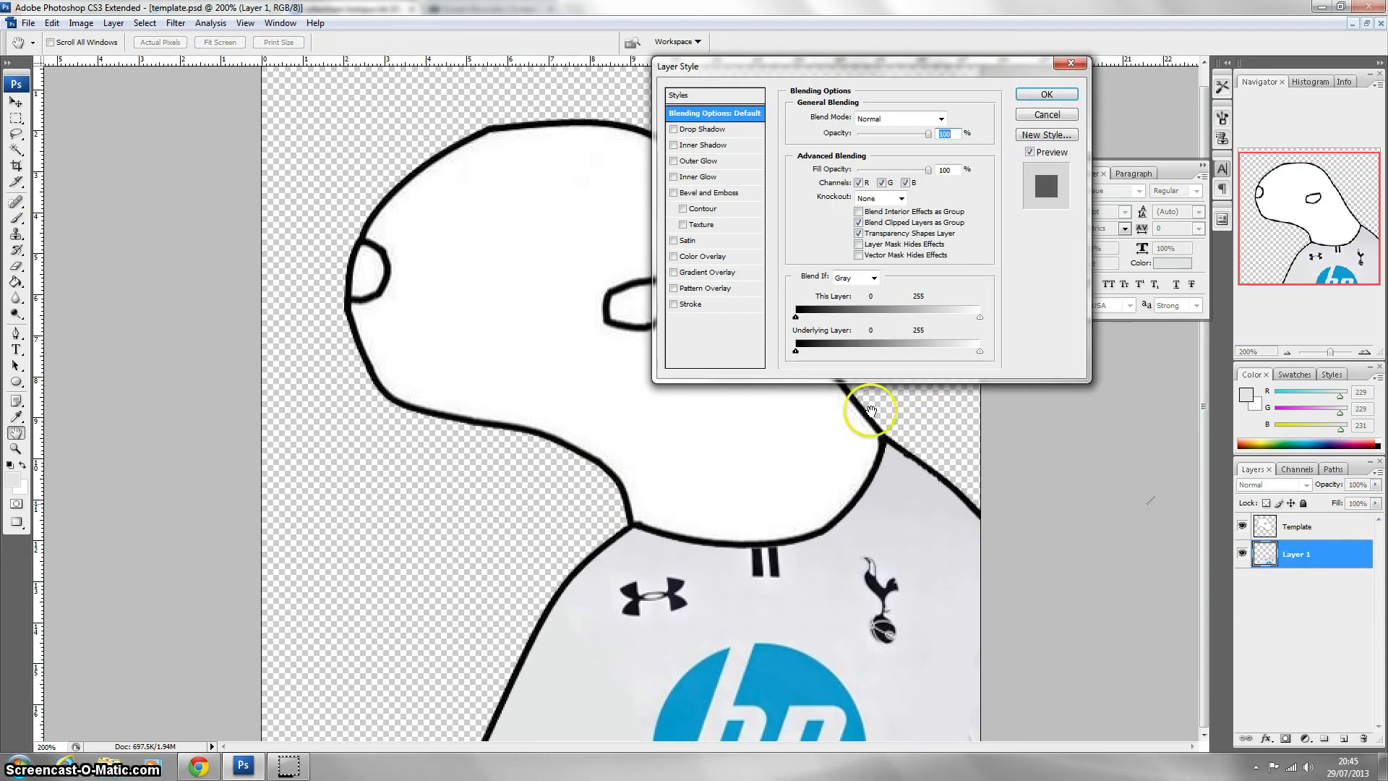
left_click(673, 144)
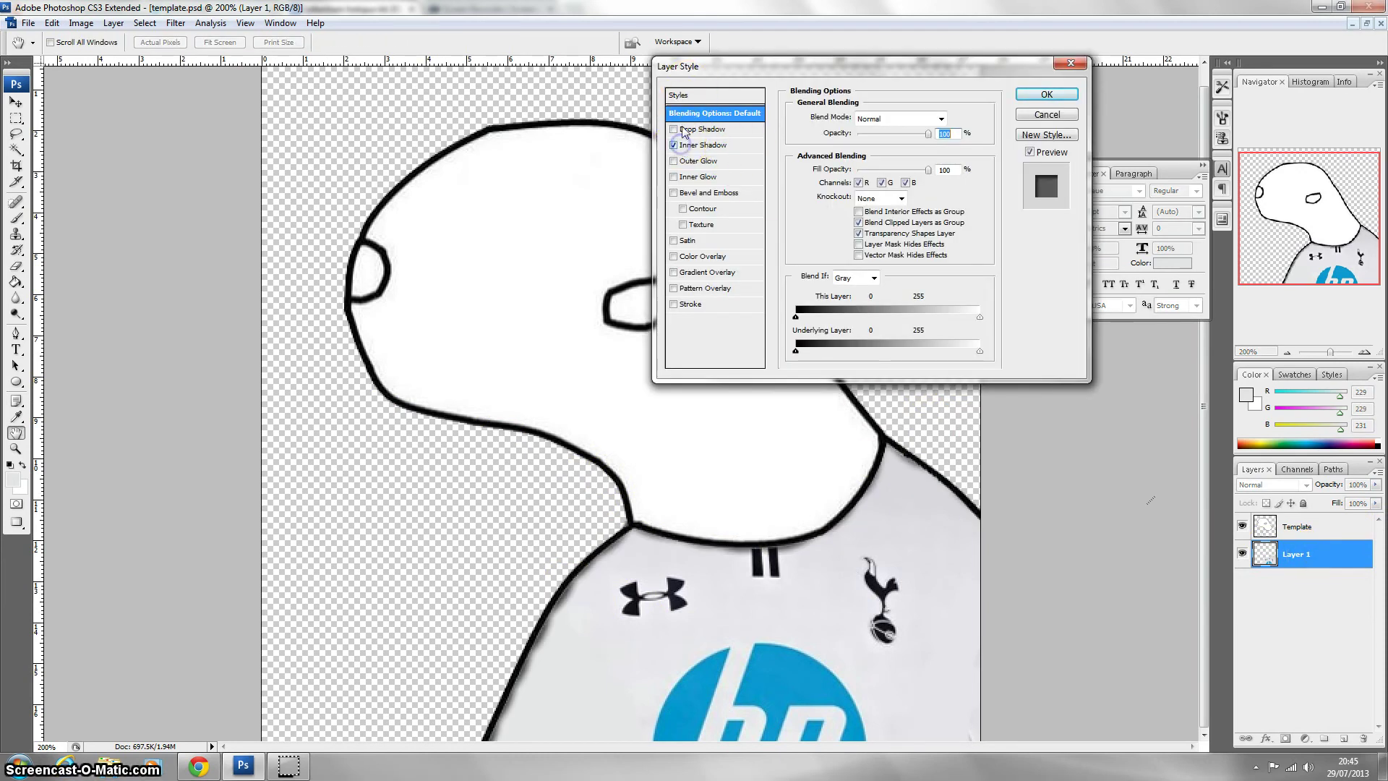
left_click(716, 145)
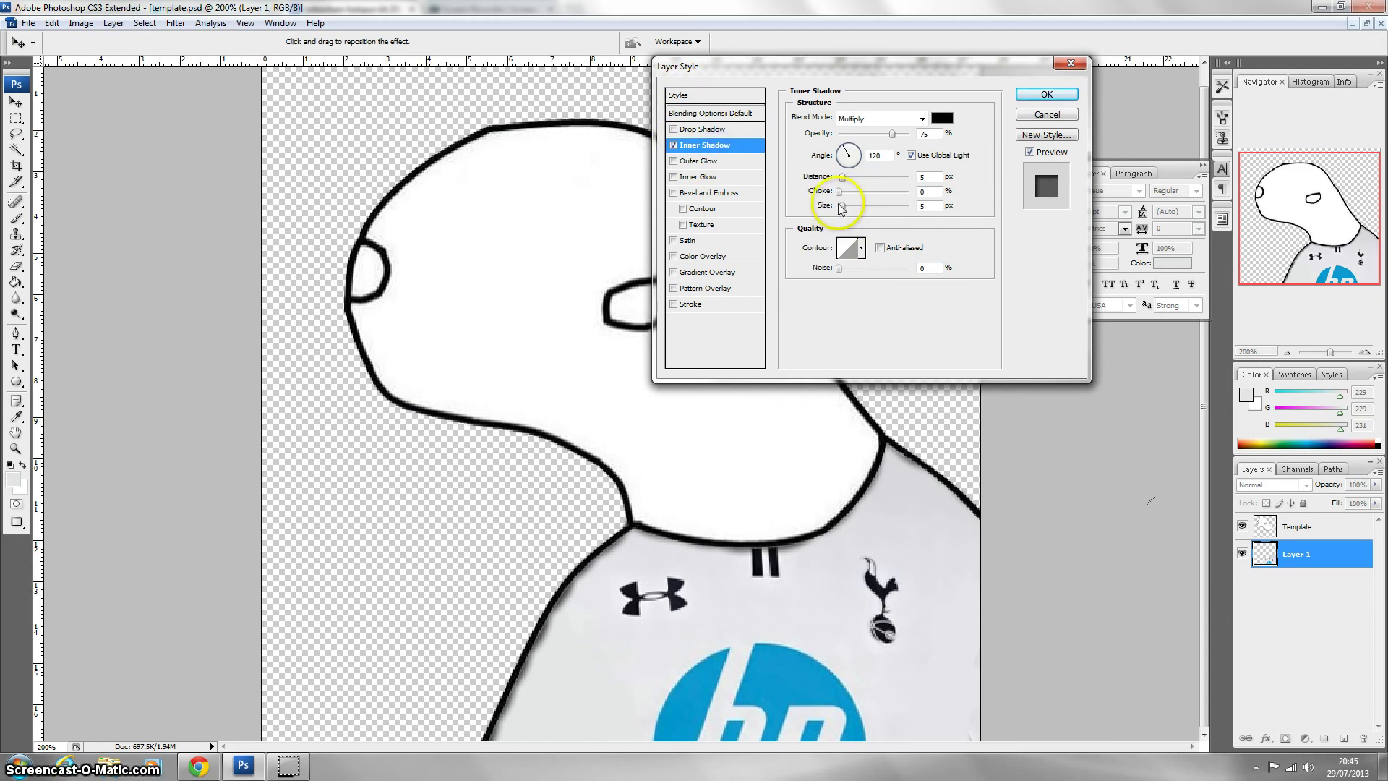
left_click_drag(842, 206, 855, 211)
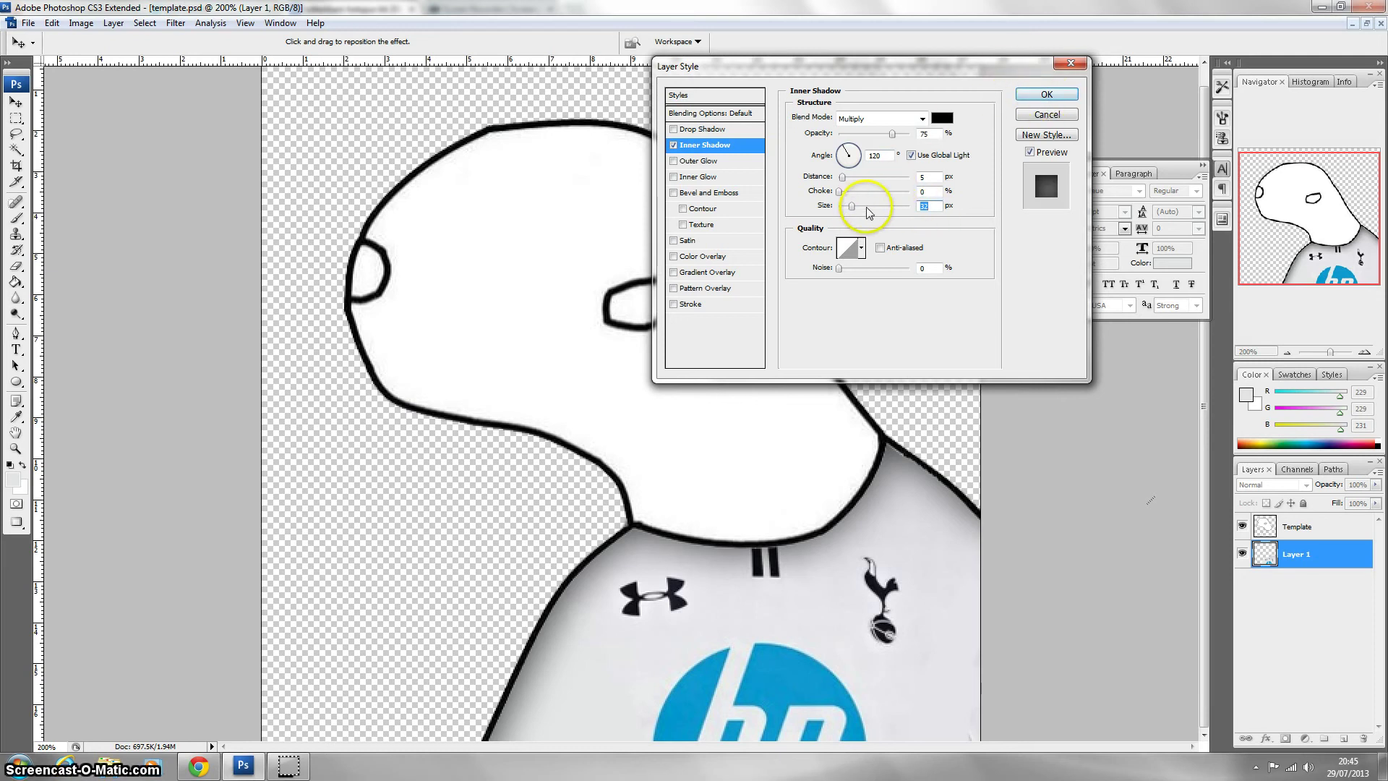
mouse_move(853, 208)
left_mouse_down()
mouse_move(936, 202)
mouse_move(853, 205)
left_mouse_up()
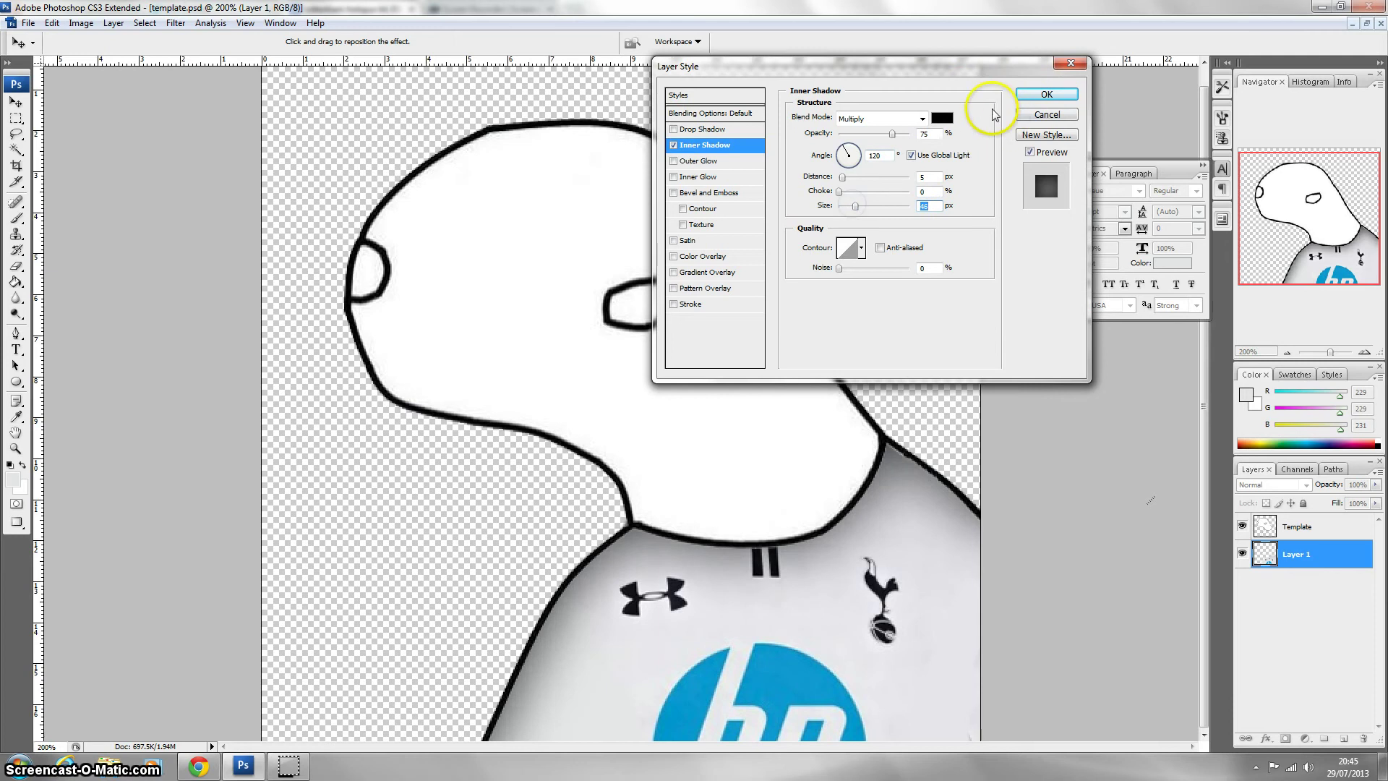
left_click(1046, 94)
key("ctrl+minus")
key("ctrl+minus")
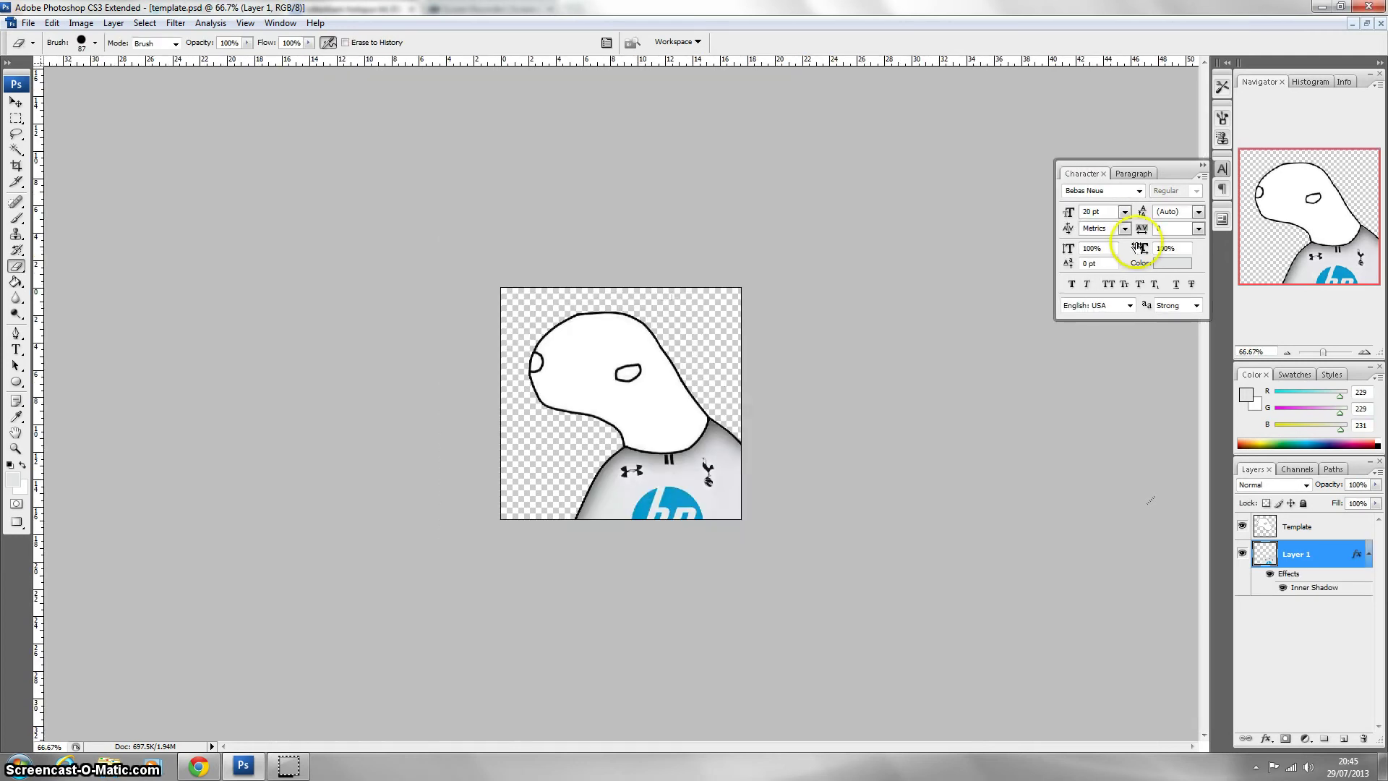
Step: Paste the player photo as a new layer, sample a skin tone from the cheek, and hide the photo layer
key("ctrl+plus")
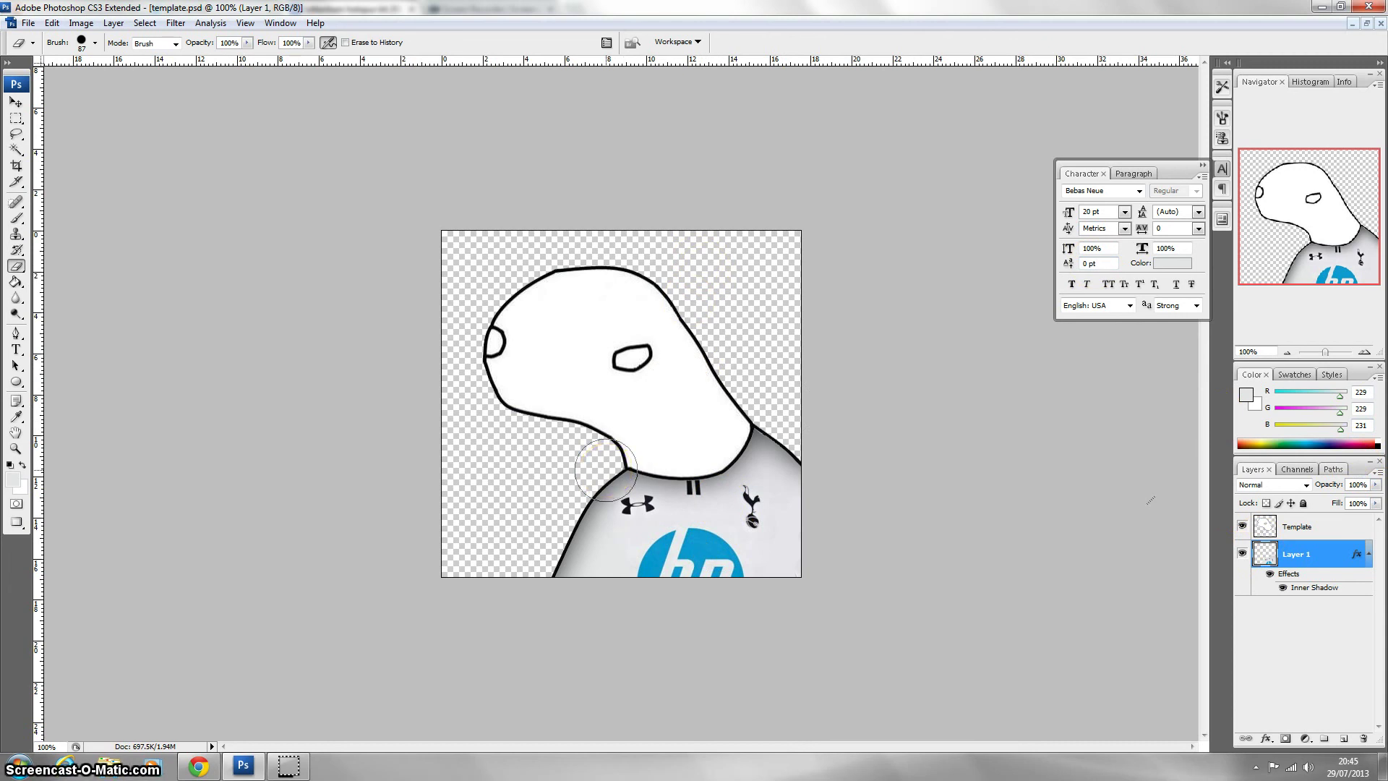
key("ctrl+v")
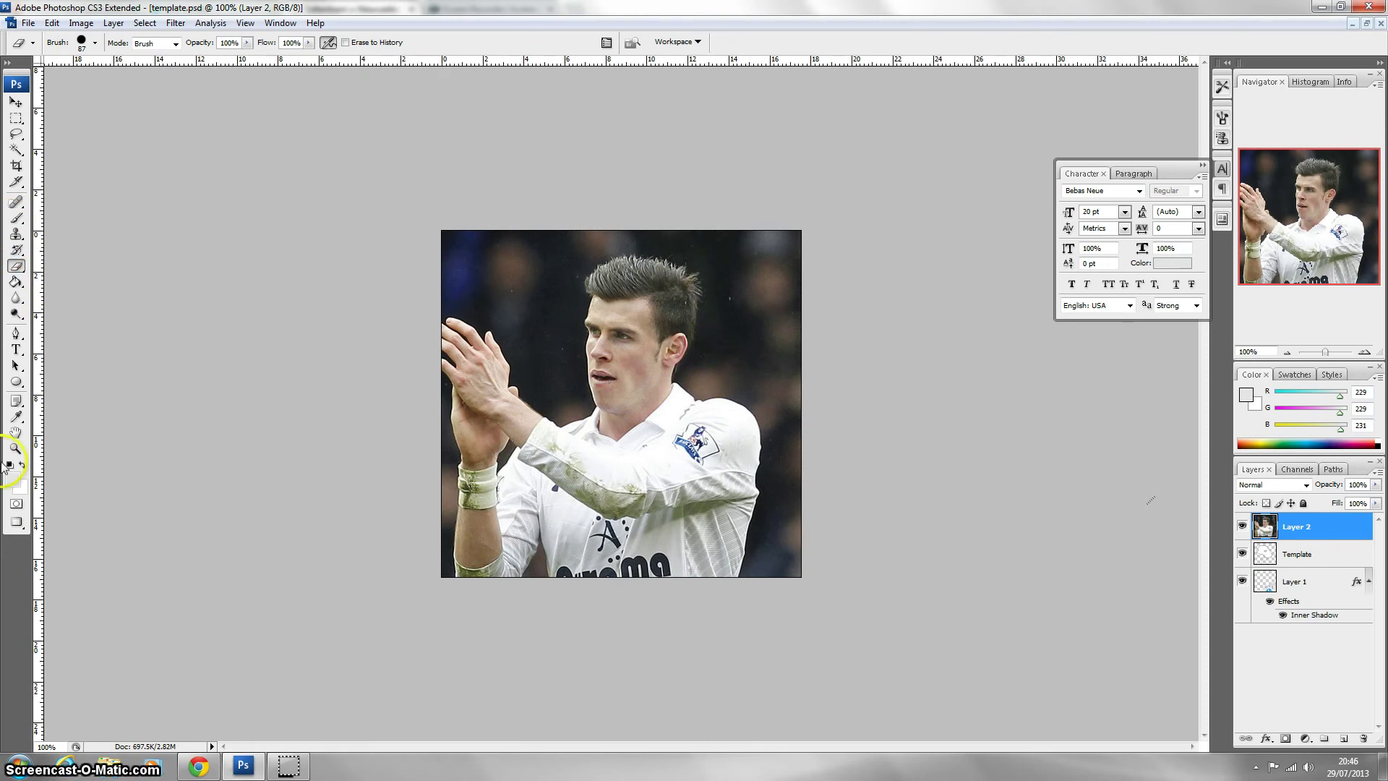
left_click(24, 418)
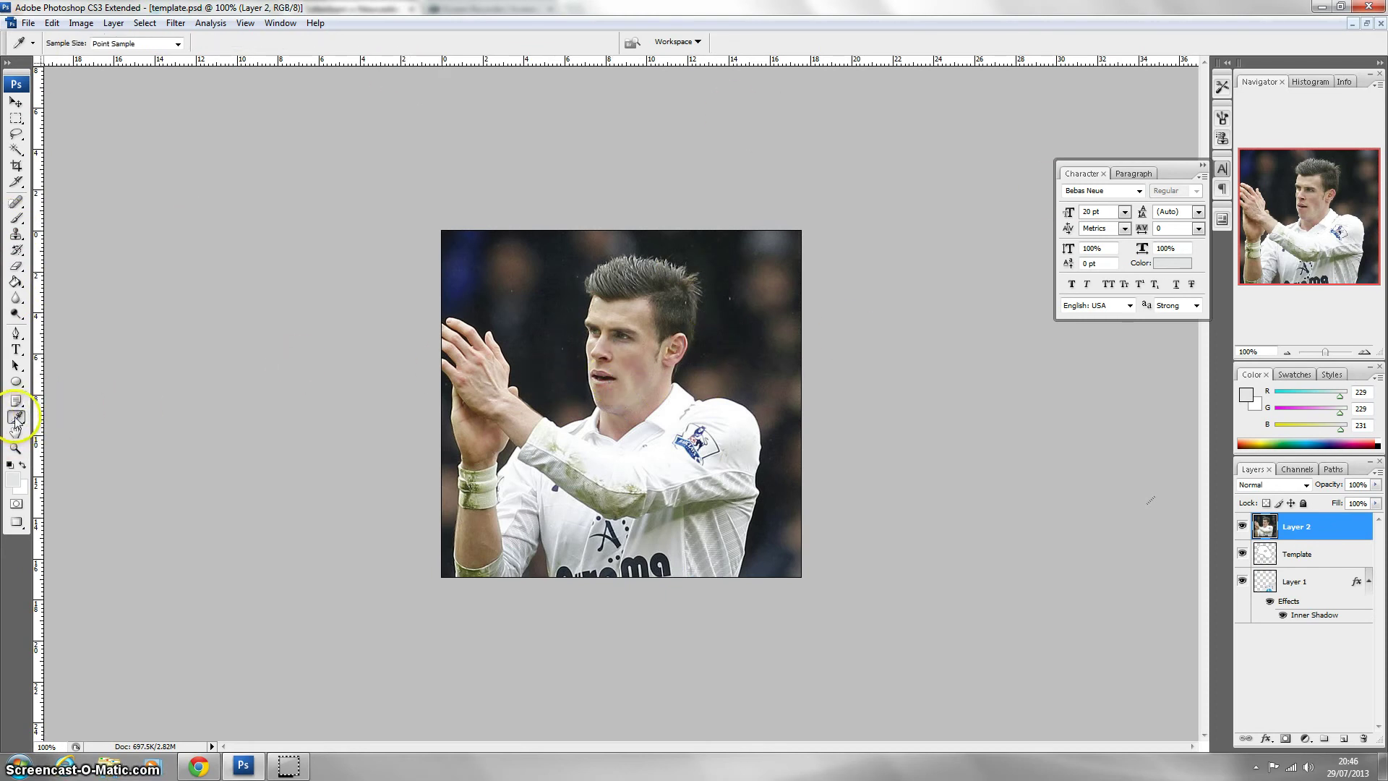
left_click(627, 358)
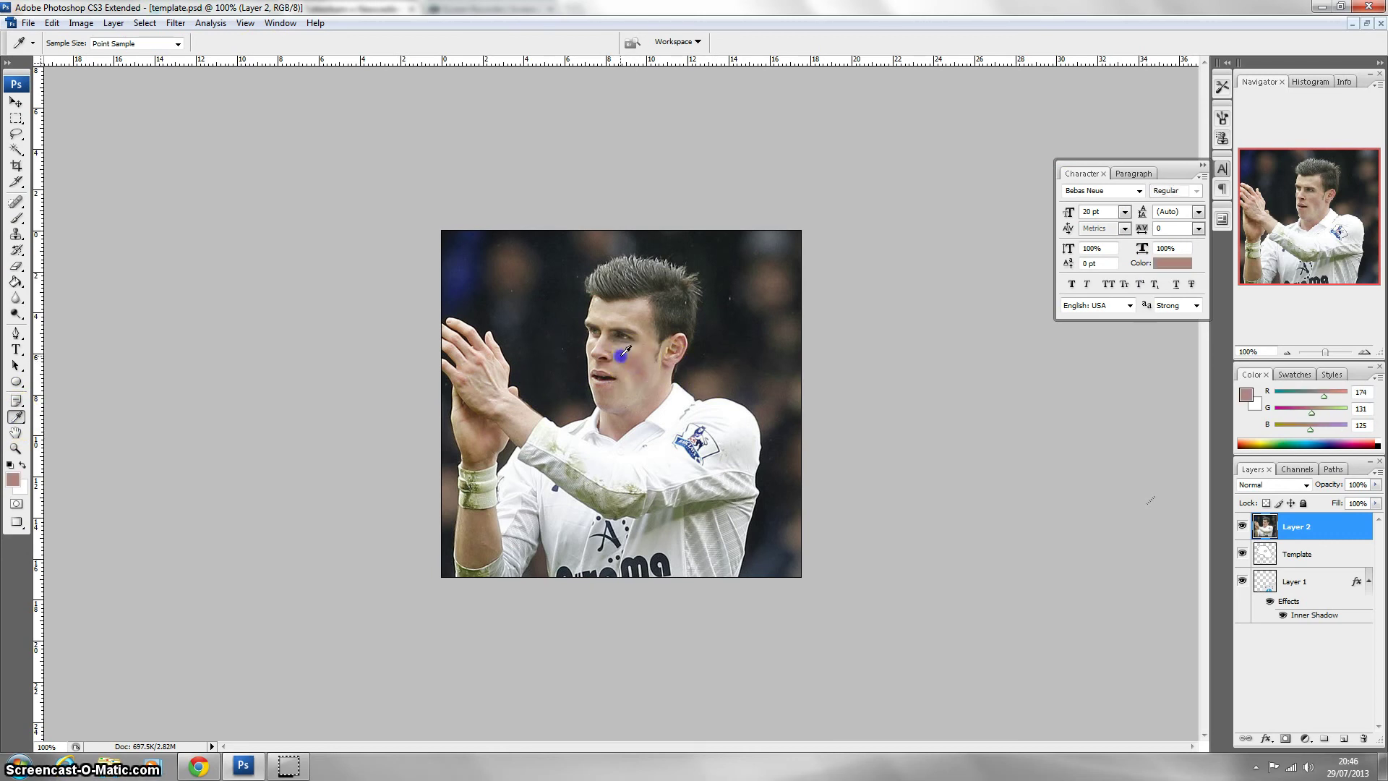
left_click(1241, 526)
left_click(1297, 554)
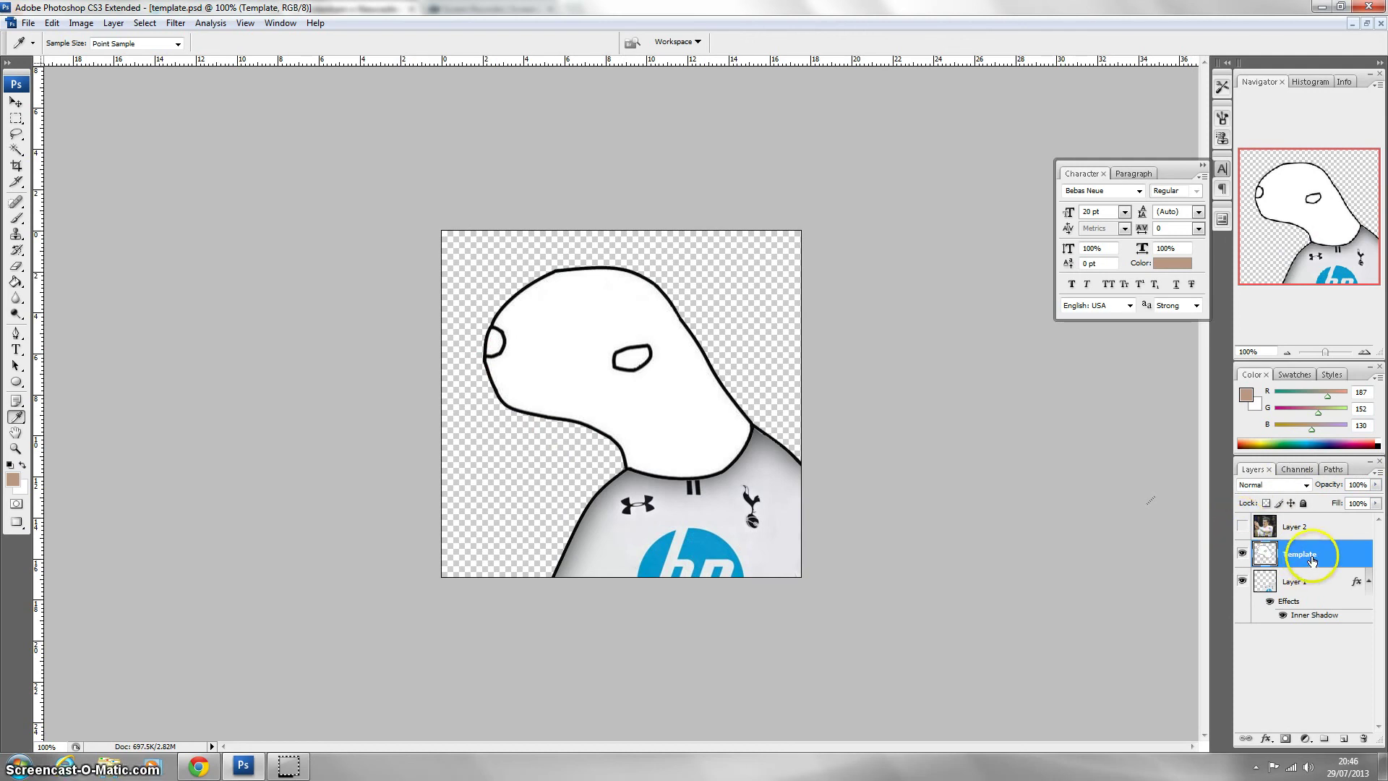
Step: Try filling the head on the Template layer with the sampled skin tone
left_click(23, 282)
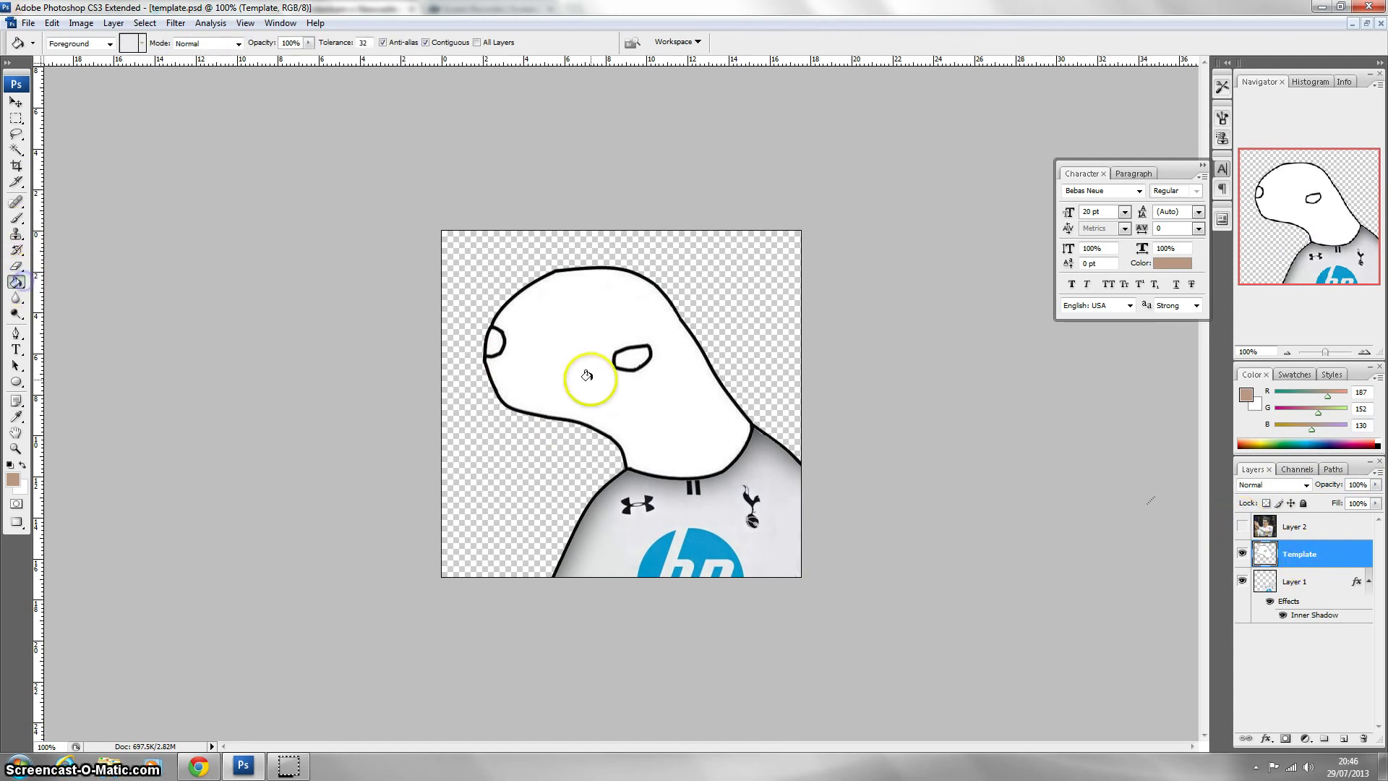
left_click(537, 347)
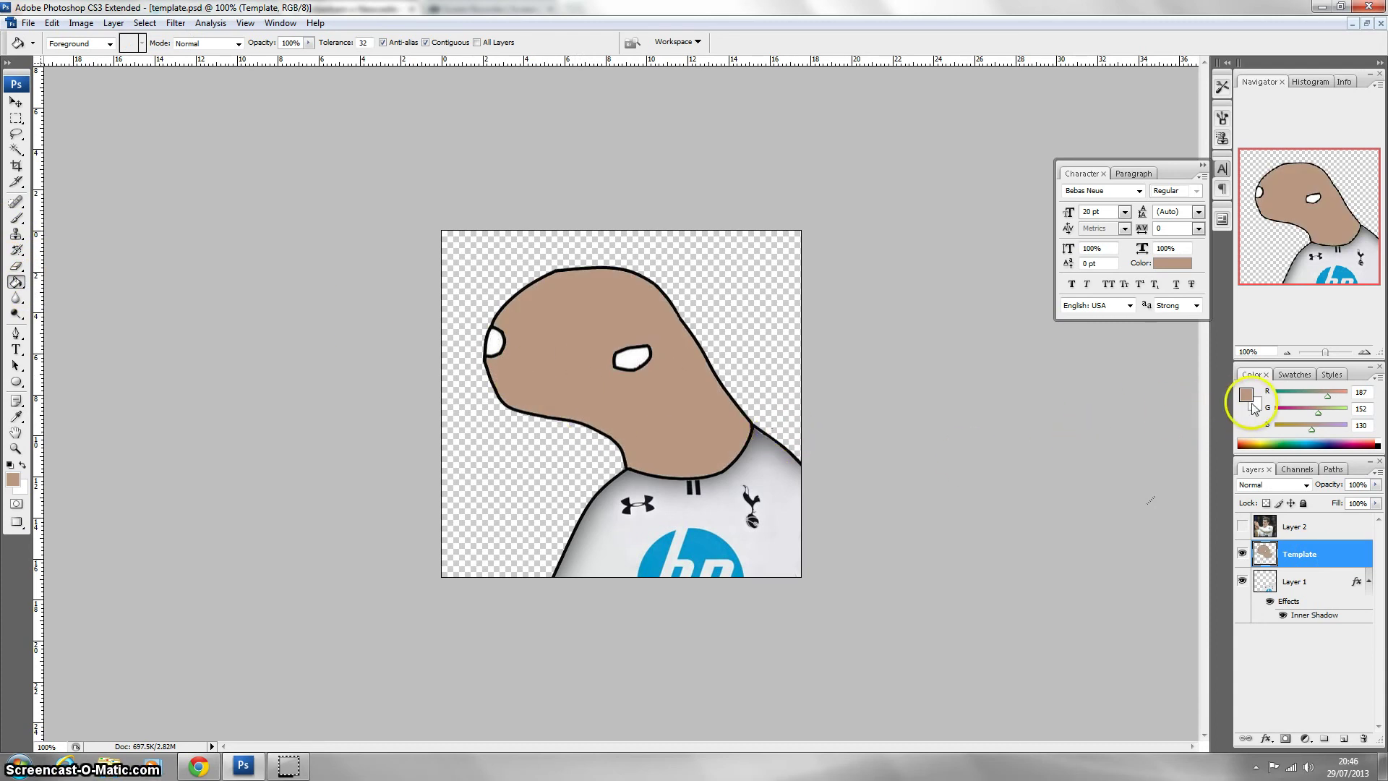
key("ctrl+z")
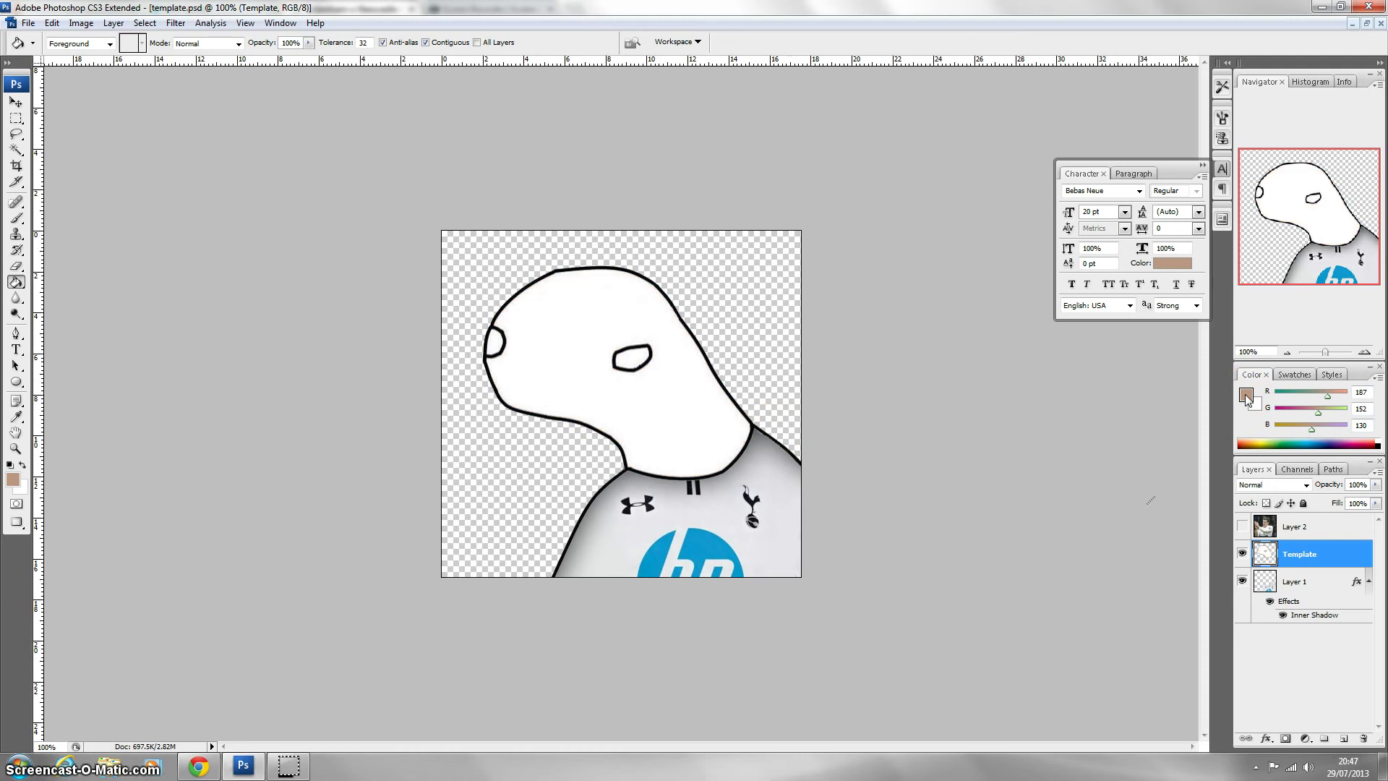
Step: Set the foreground colour to the lighter skin tone d2a081 and fill the head on the Template layer with it
left_click(1246, 396)
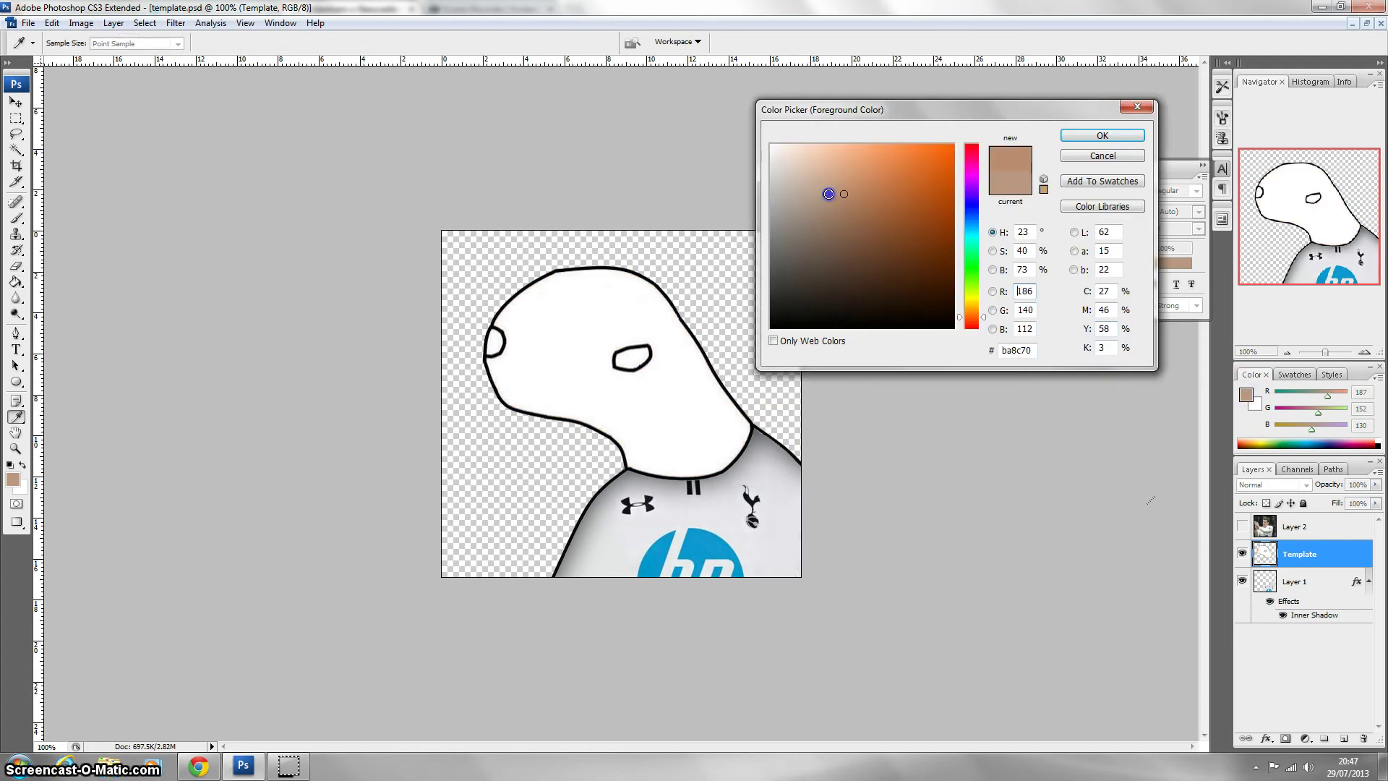
left_click_drag(844, 194, 843, 177)
left_click(1102, 135)
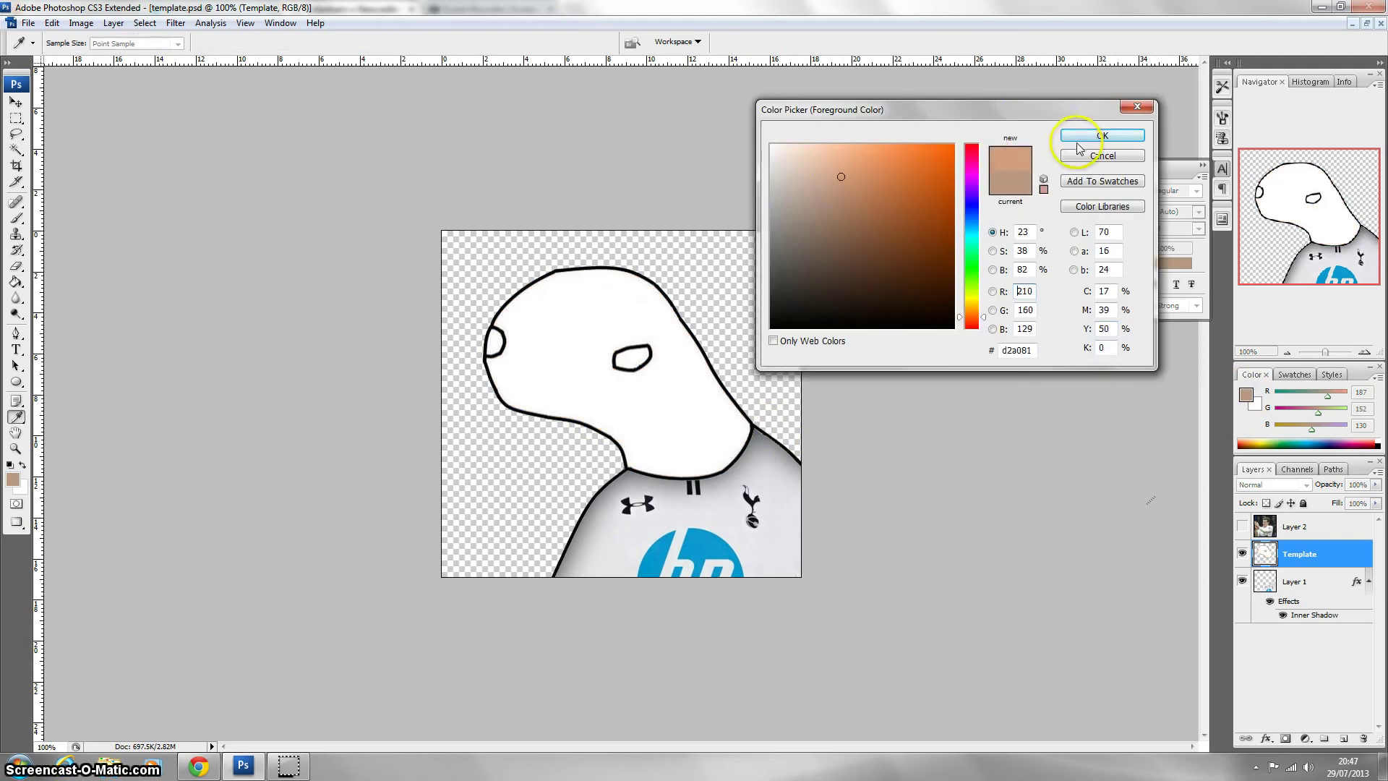
key("g")
left_click(655, 390)
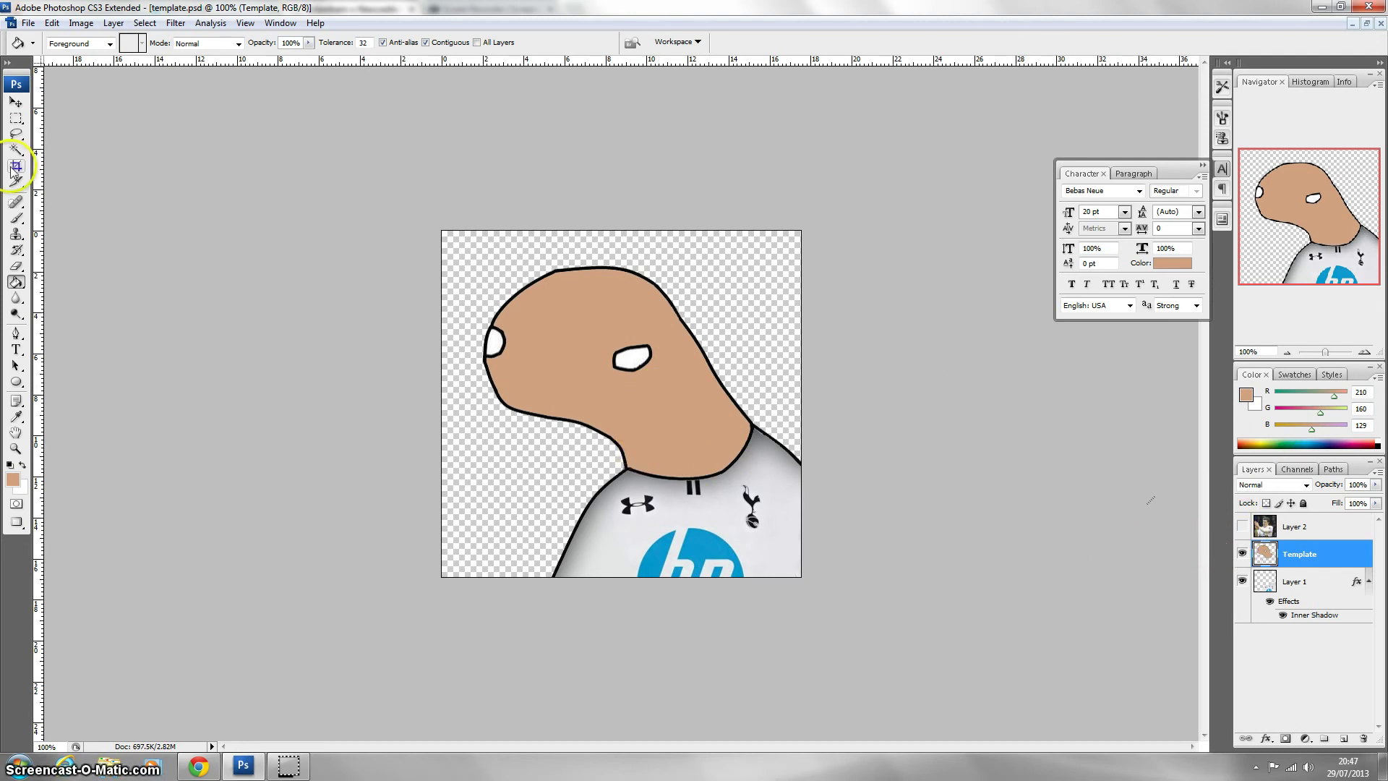
Step: Paint black pupils in both eyes on the Template layer with a 14 px hard brush
left_click(12, 220)
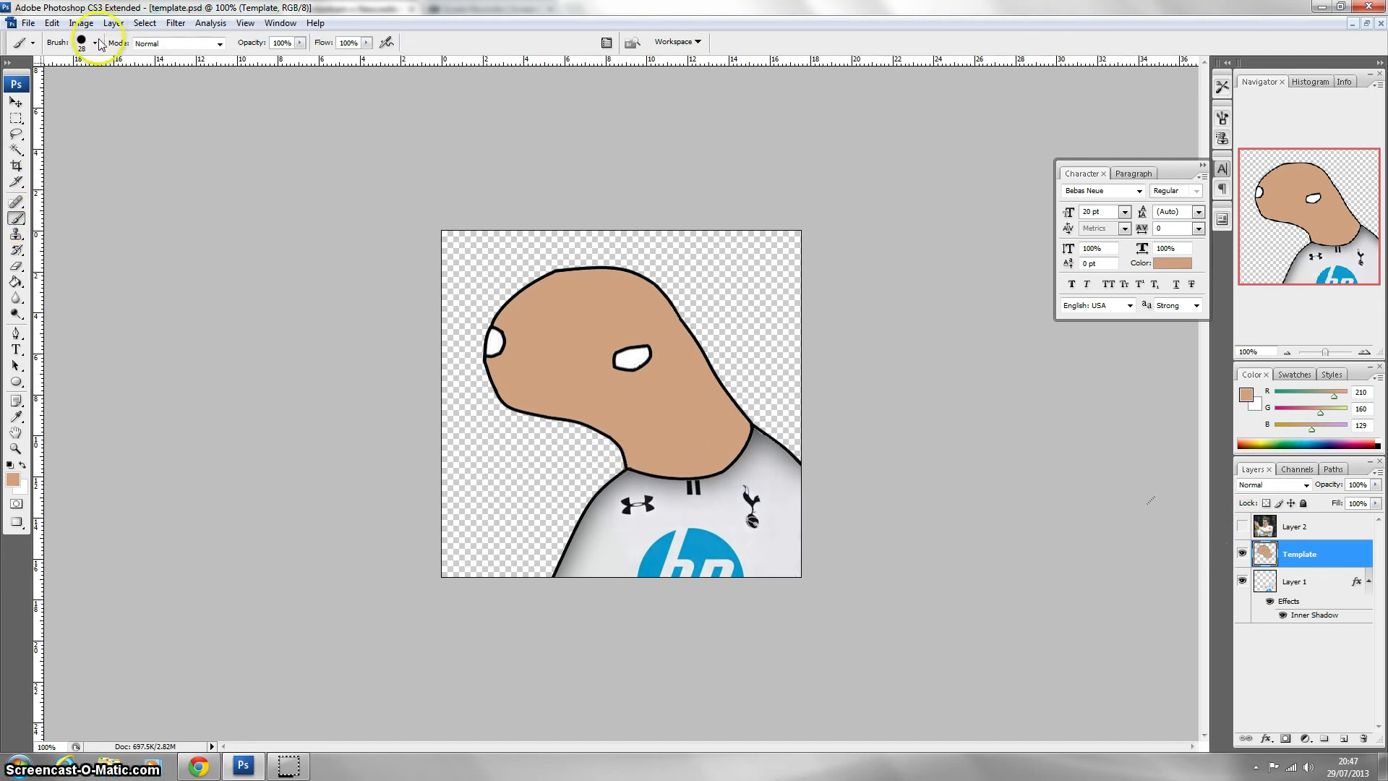
left_click(94, 44)
left_click(138, 68)
type("14")
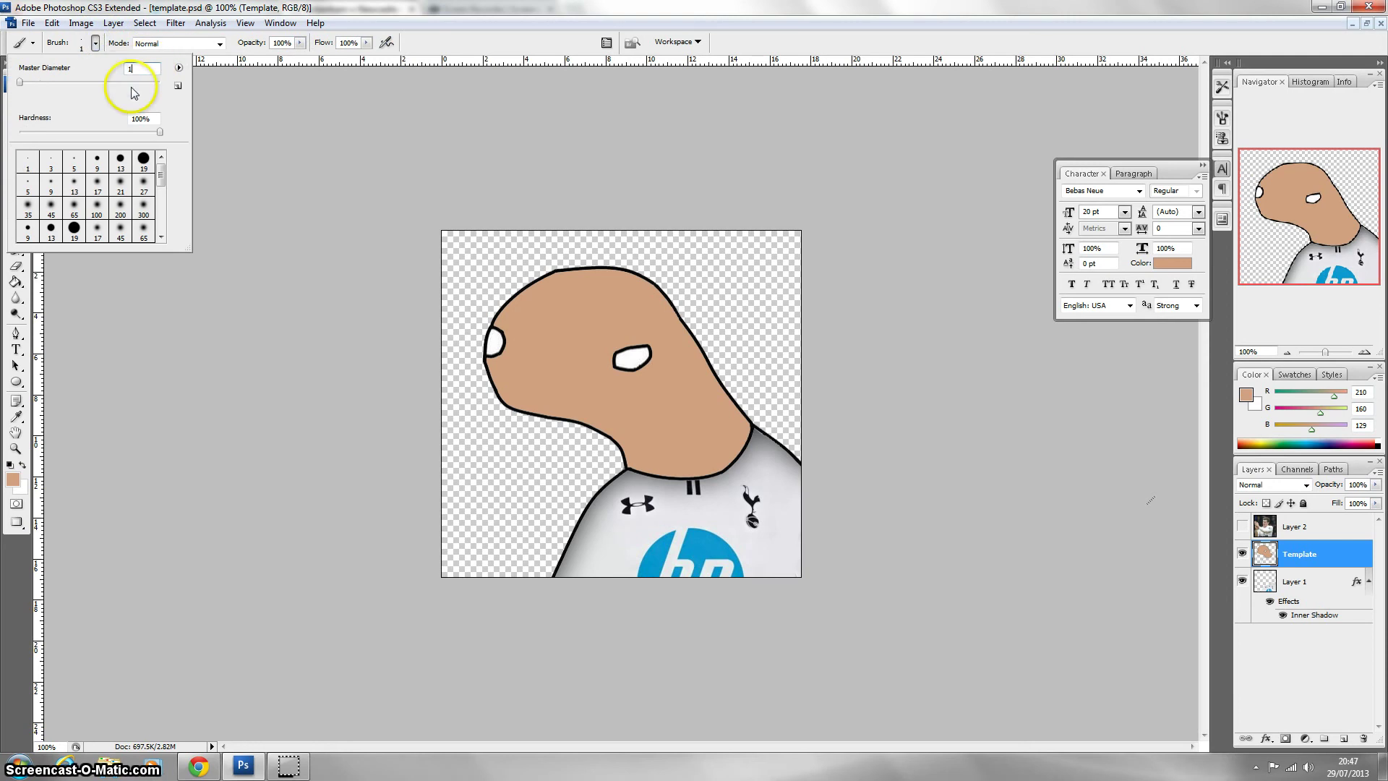
left_click(1379, 442)
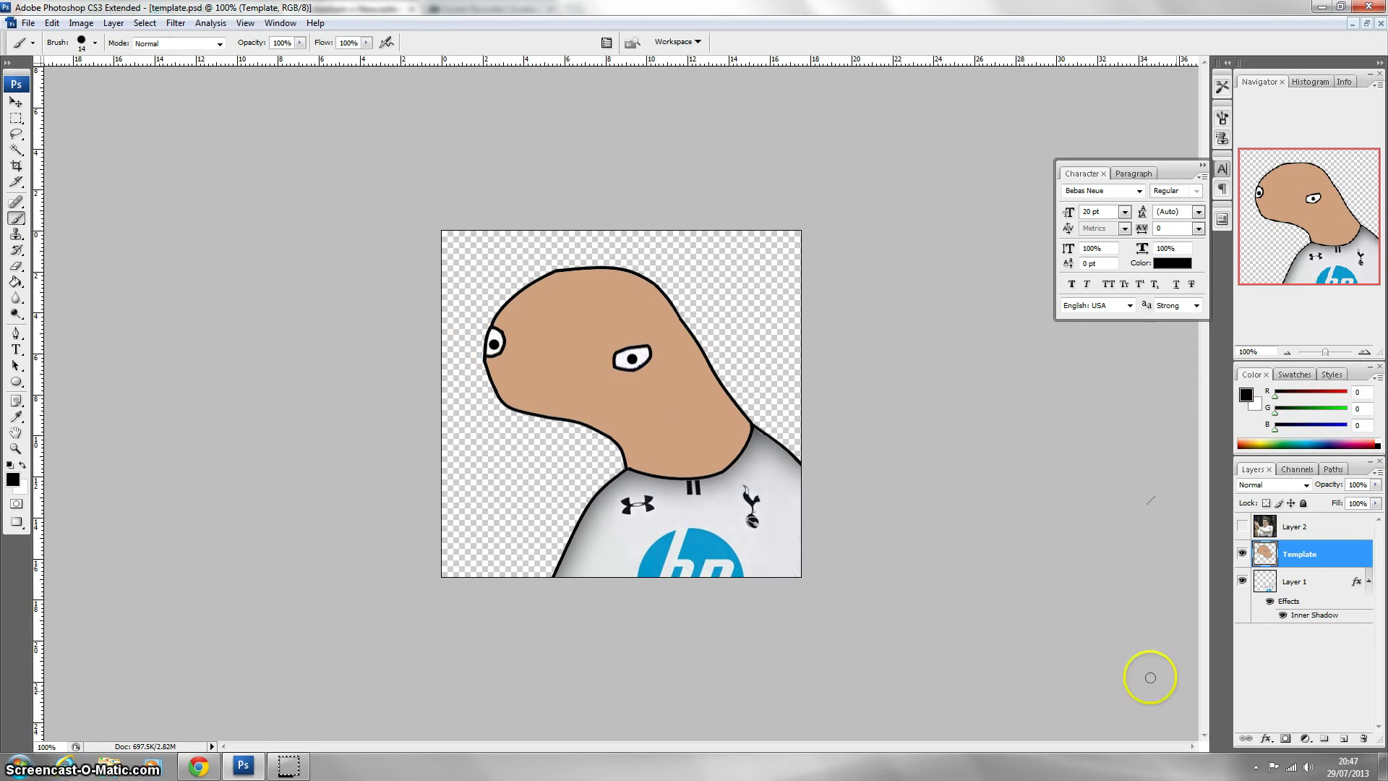
Step: Add a new layer above Template and draw a straight horizontal black mouth line on it with a 2 px brush
left_click(1344, 738)
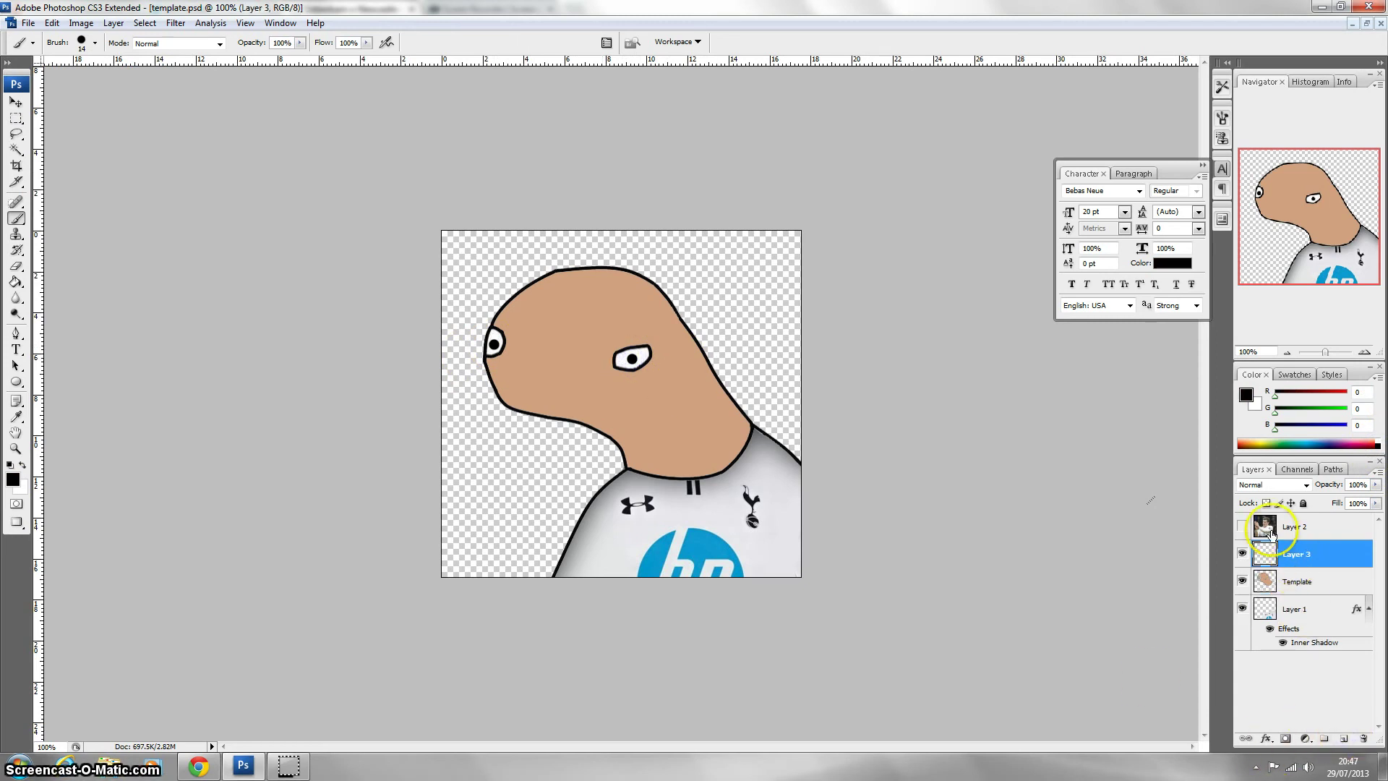
left_click(90, 49)
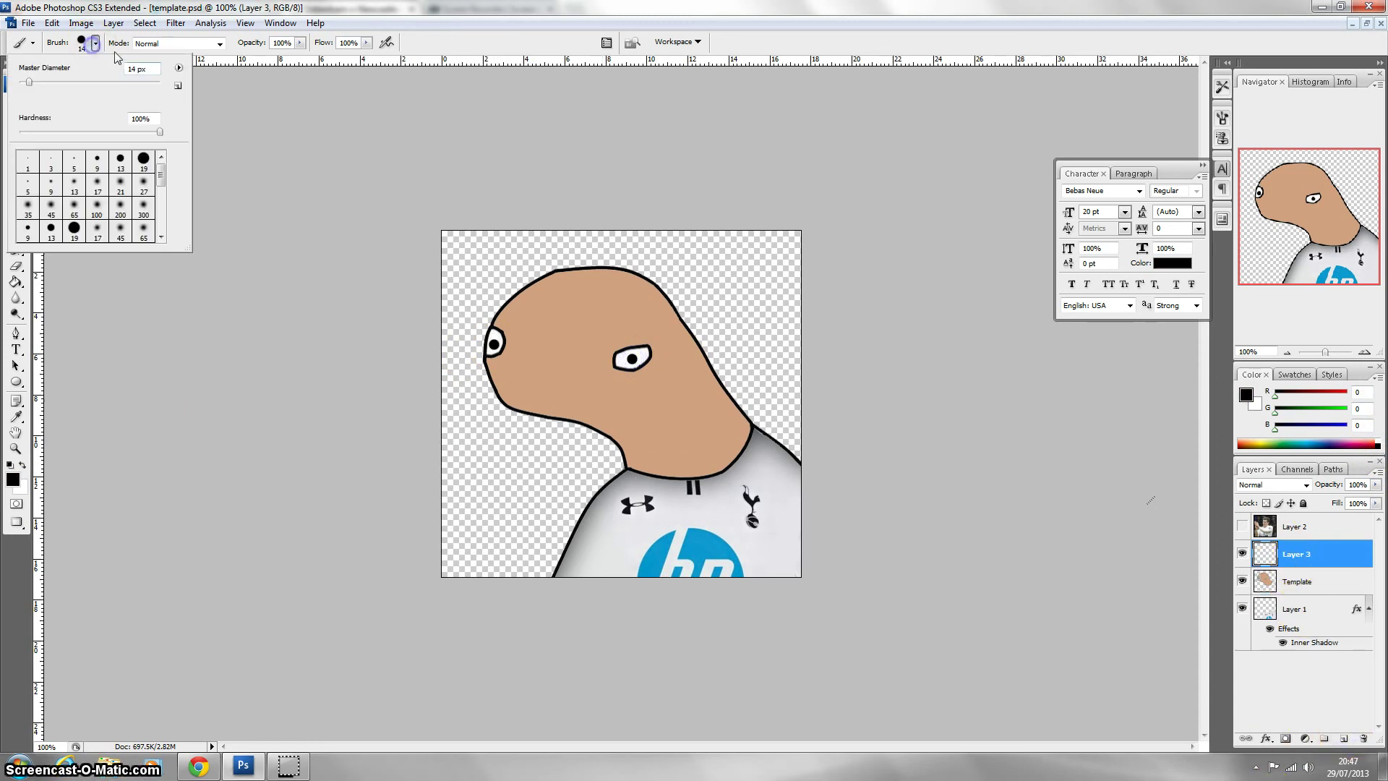
type("2")
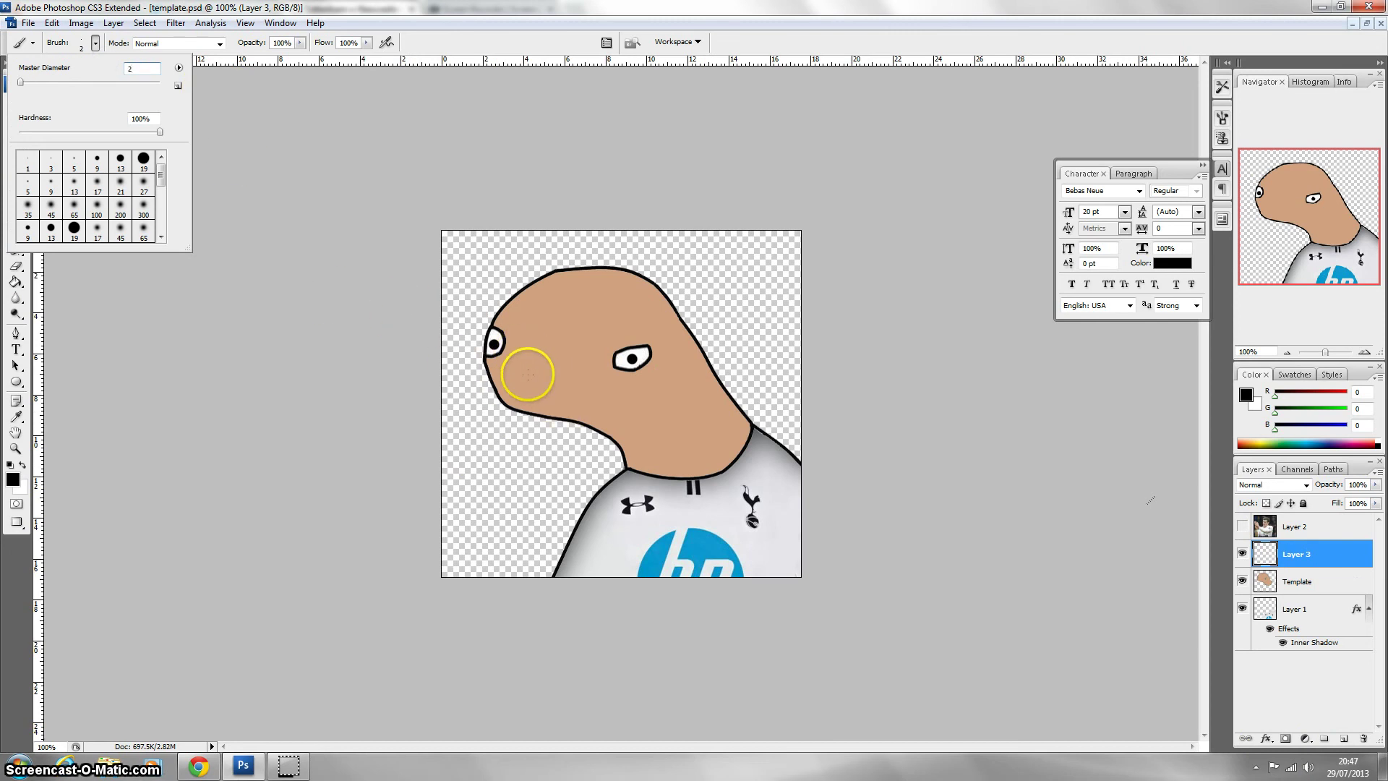
left_click(528, 374)
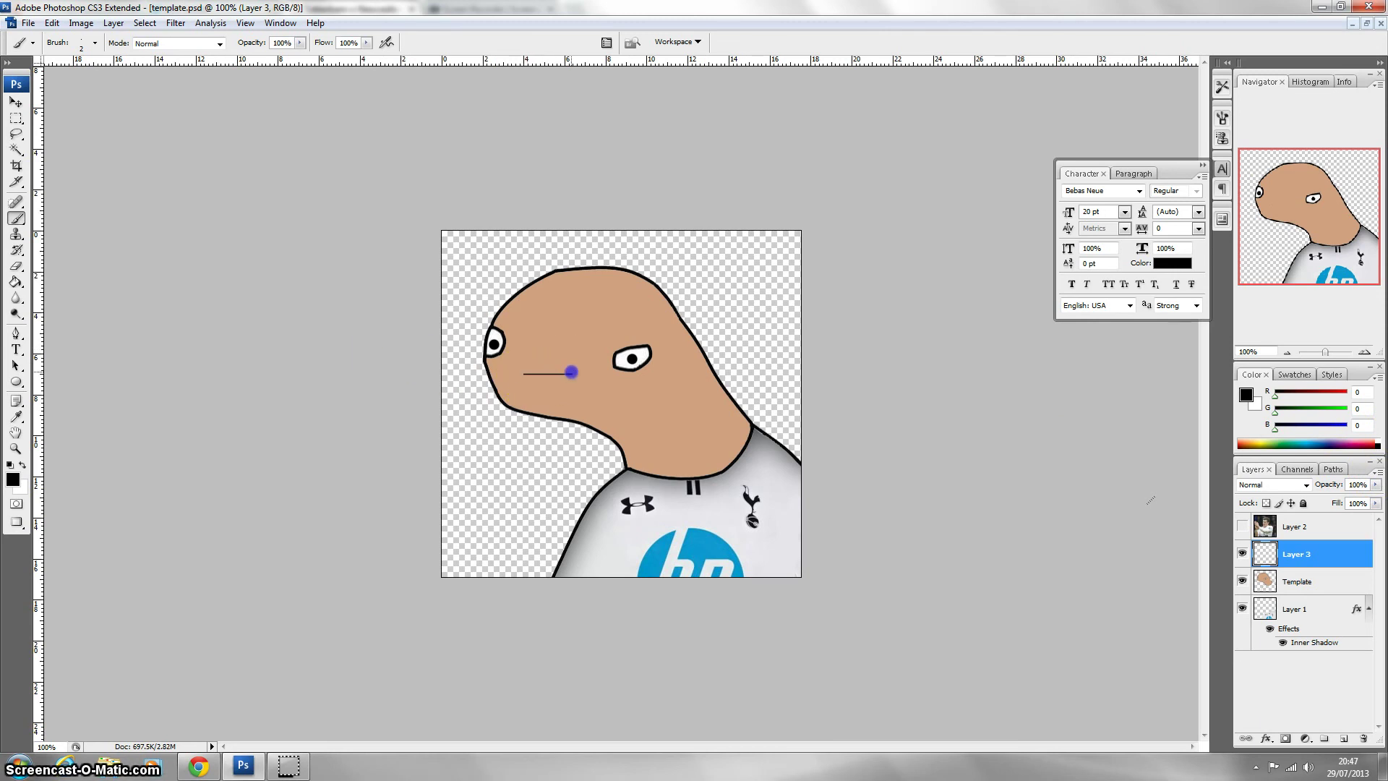
Step: Close the mouth outline with a deep curved black line running between both ends of the straight line
key("ctrl+plus")
key("ctrl+plus")
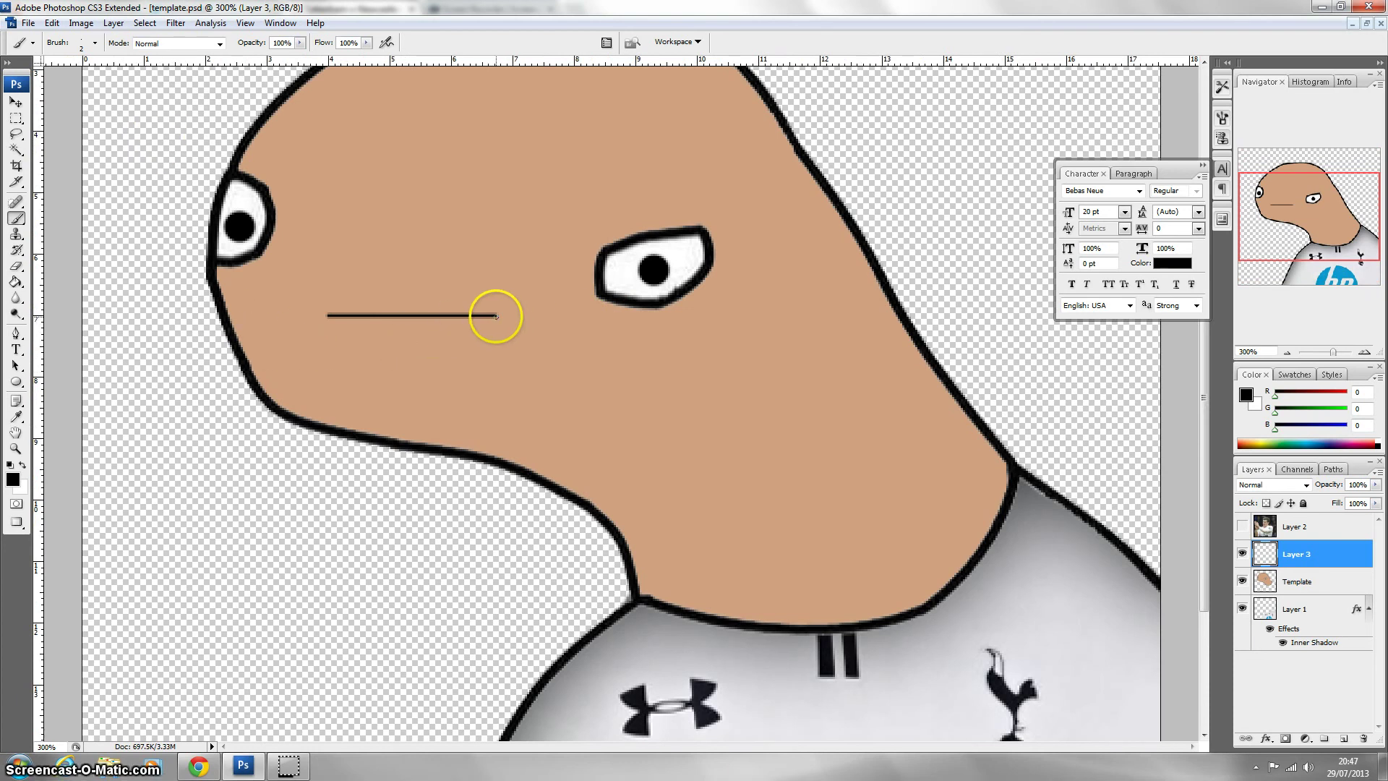
left_click(495, 316)
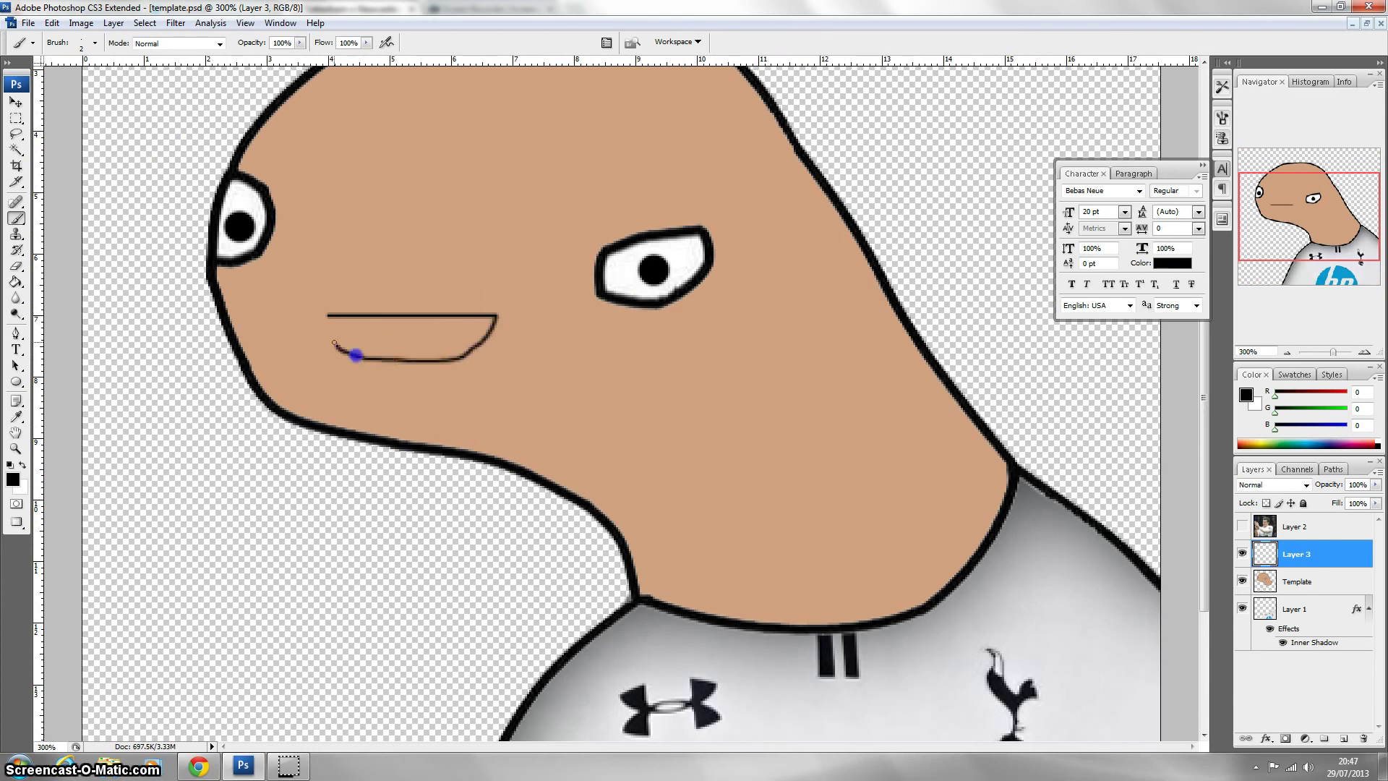
key("ctrl+z")
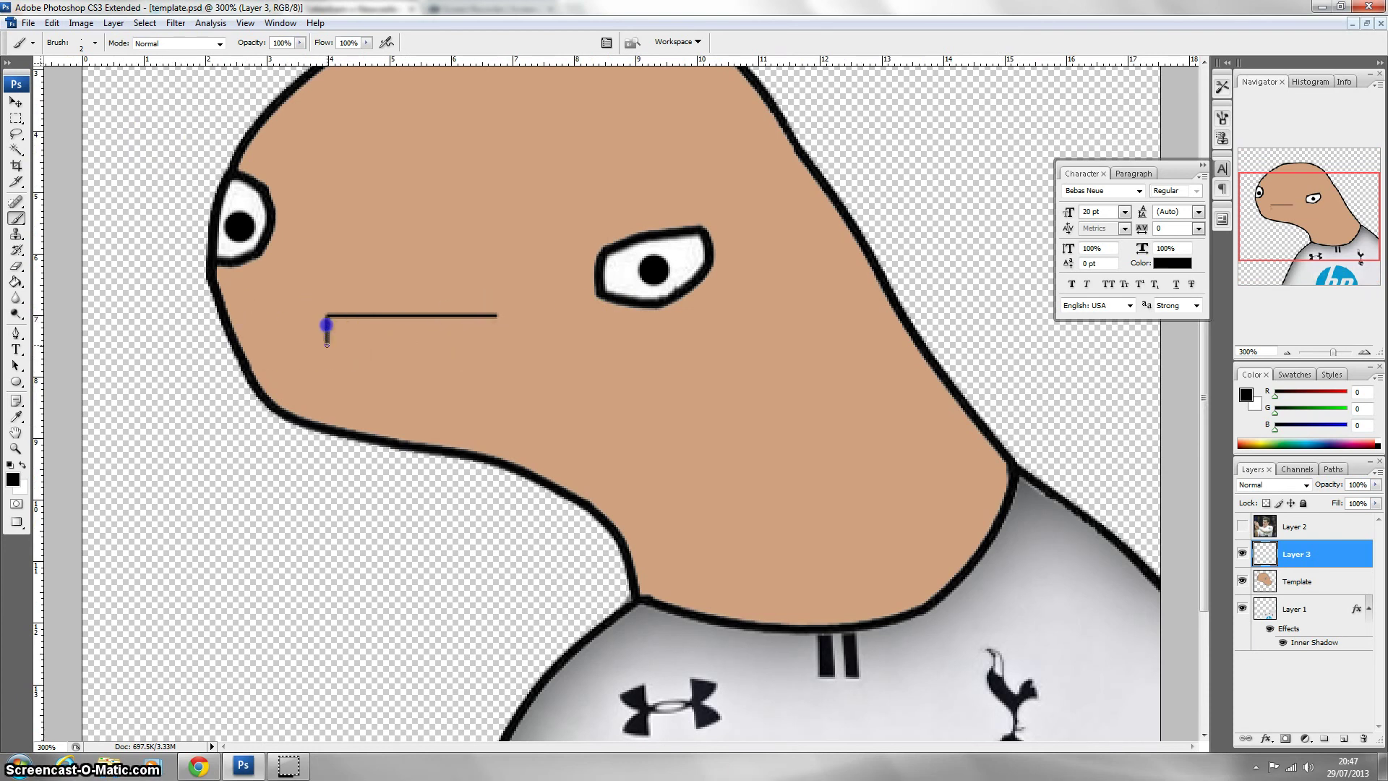
left_click_drag(337, 367, 436, 387)
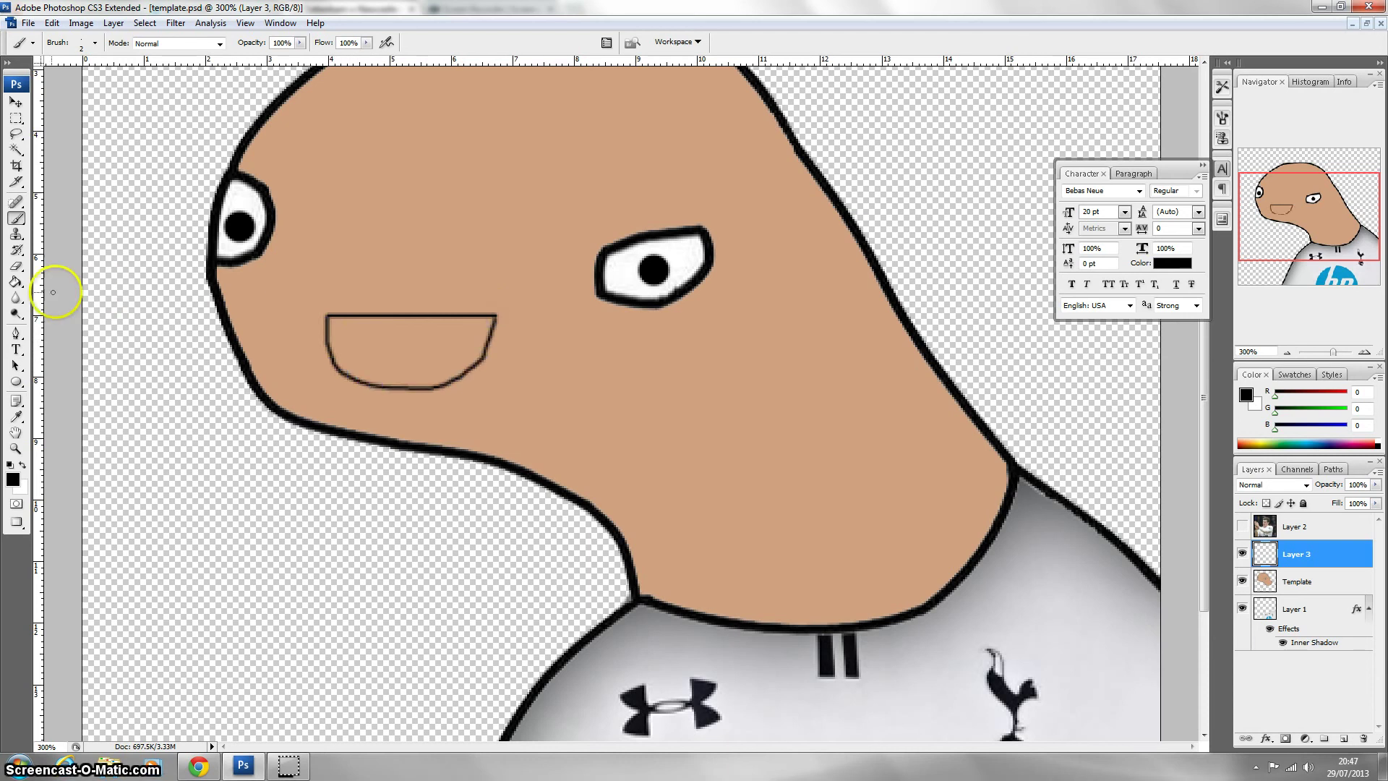
Step: Fill the mouth with white, rotate it clockwise by about 2.6°, and shift it slightly
left_click(16, 282)
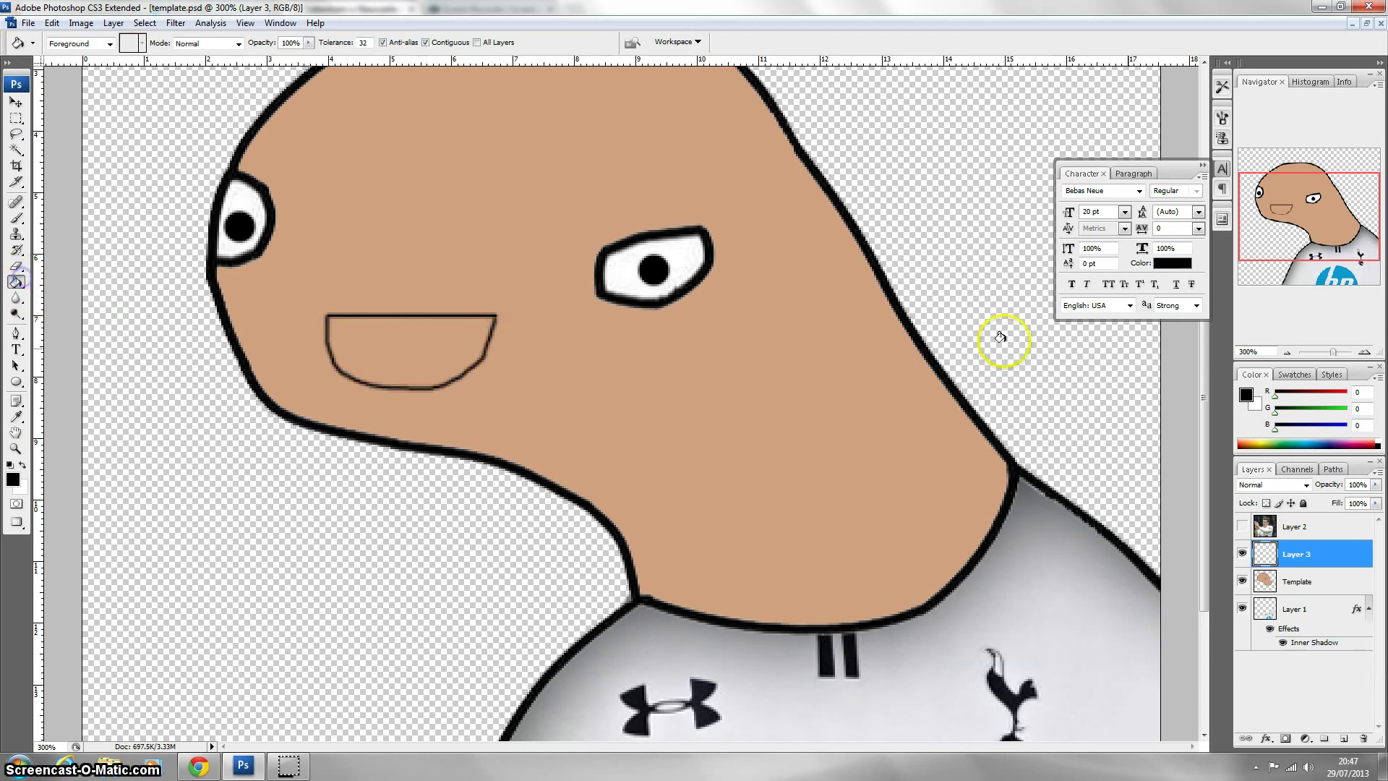
left_click(1381, 436)
left_click(397, 369)
key("ctrl+t")
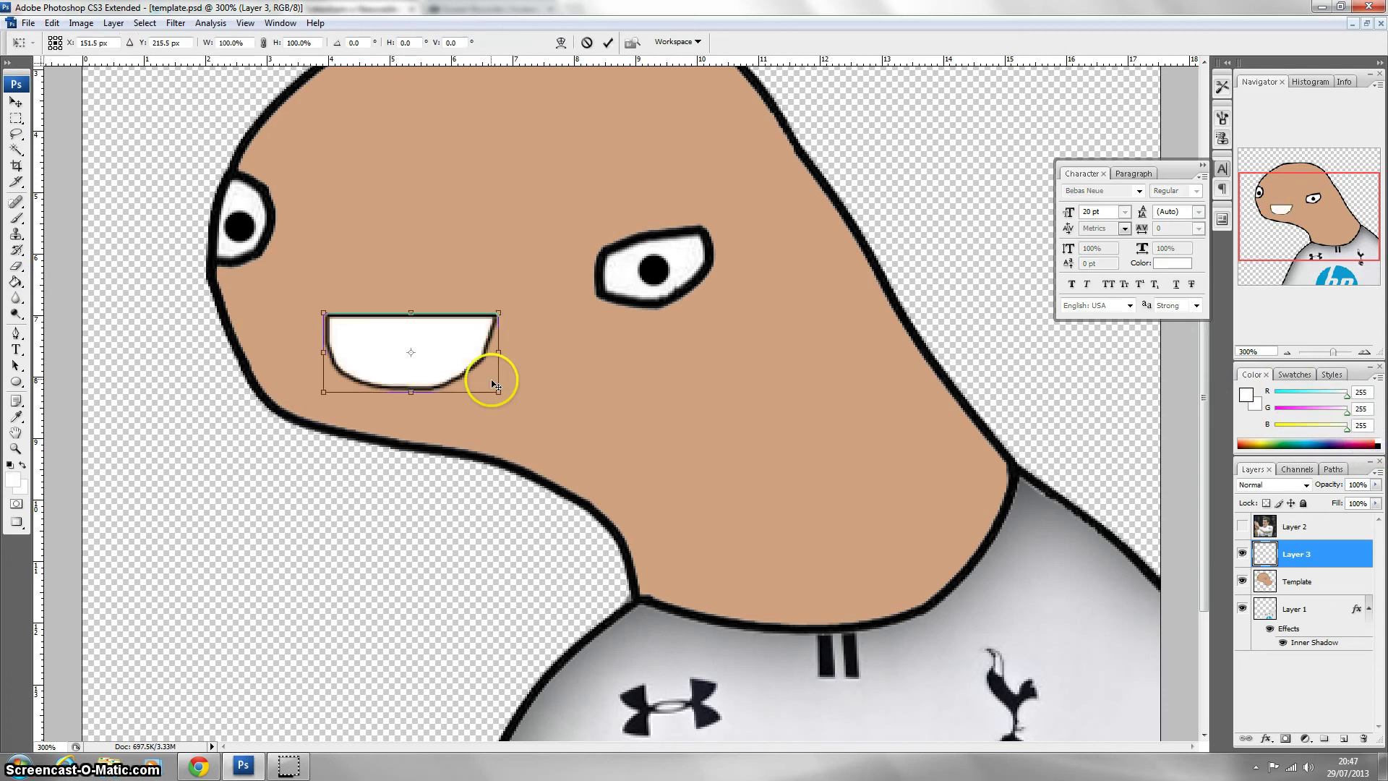
mouse_move(480, 347)
left_mouse_down()
mouse_move(443, 360)
mouse_move(457, 340)
left_mouse_up()
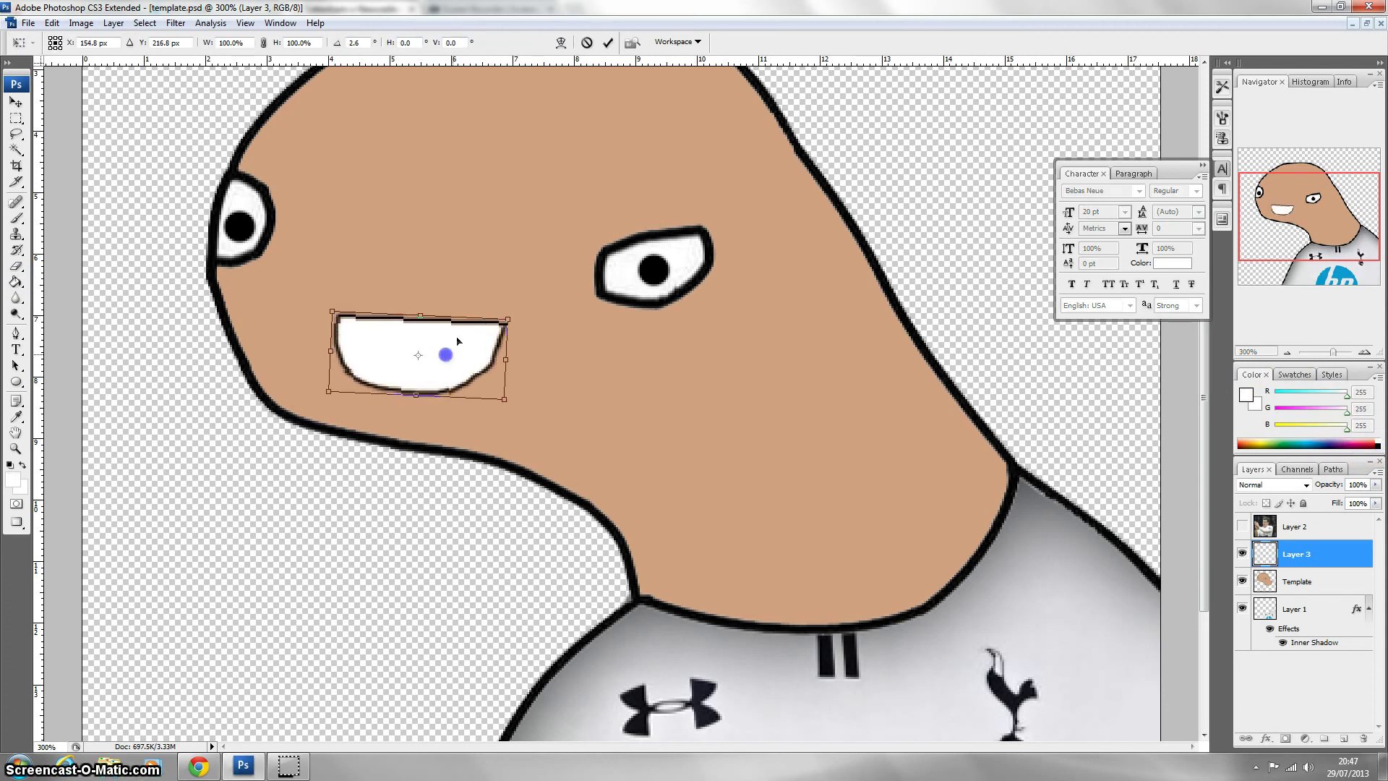
left_click(608, 43)
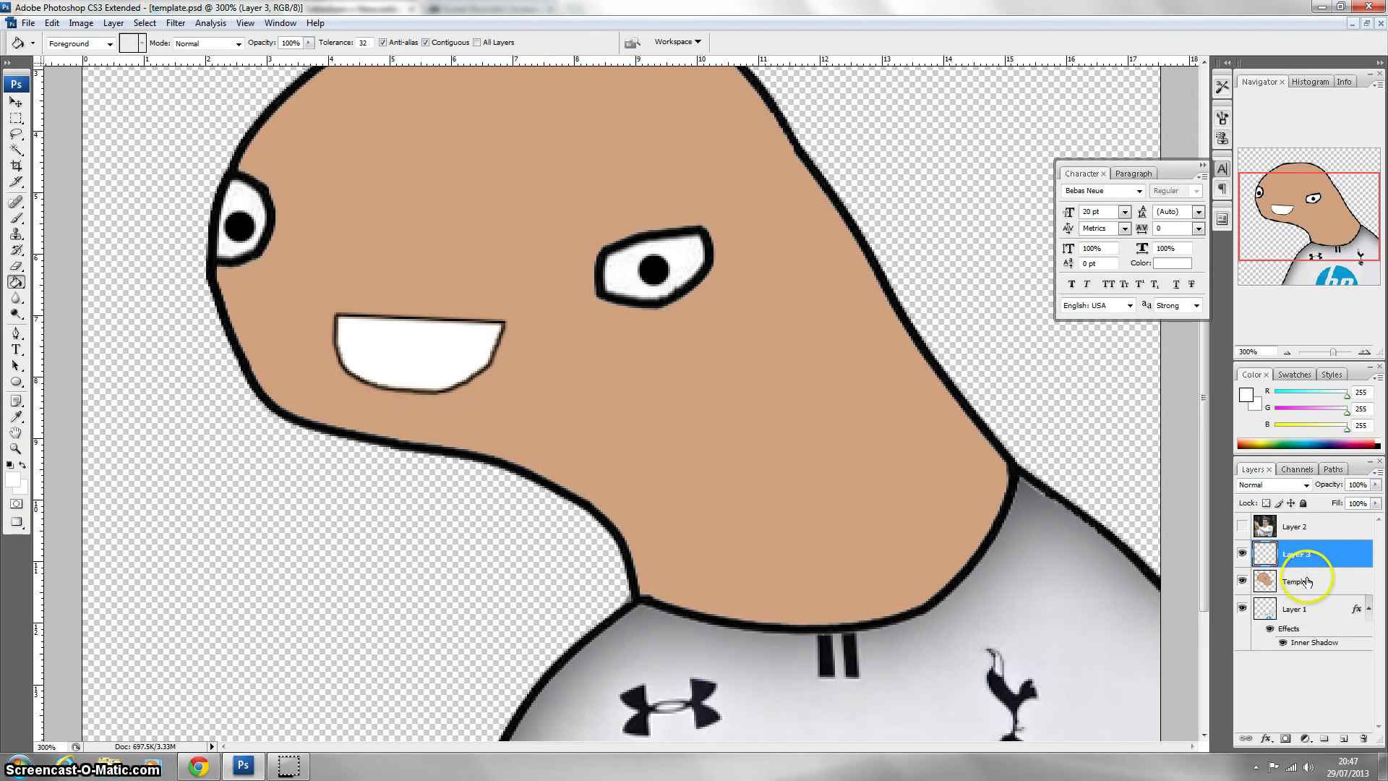
Step: Make the player photo layer visible again over the avatar, with the player's head in view
left_click(1242, 527)
scroll(1053, 480, "up", 5)
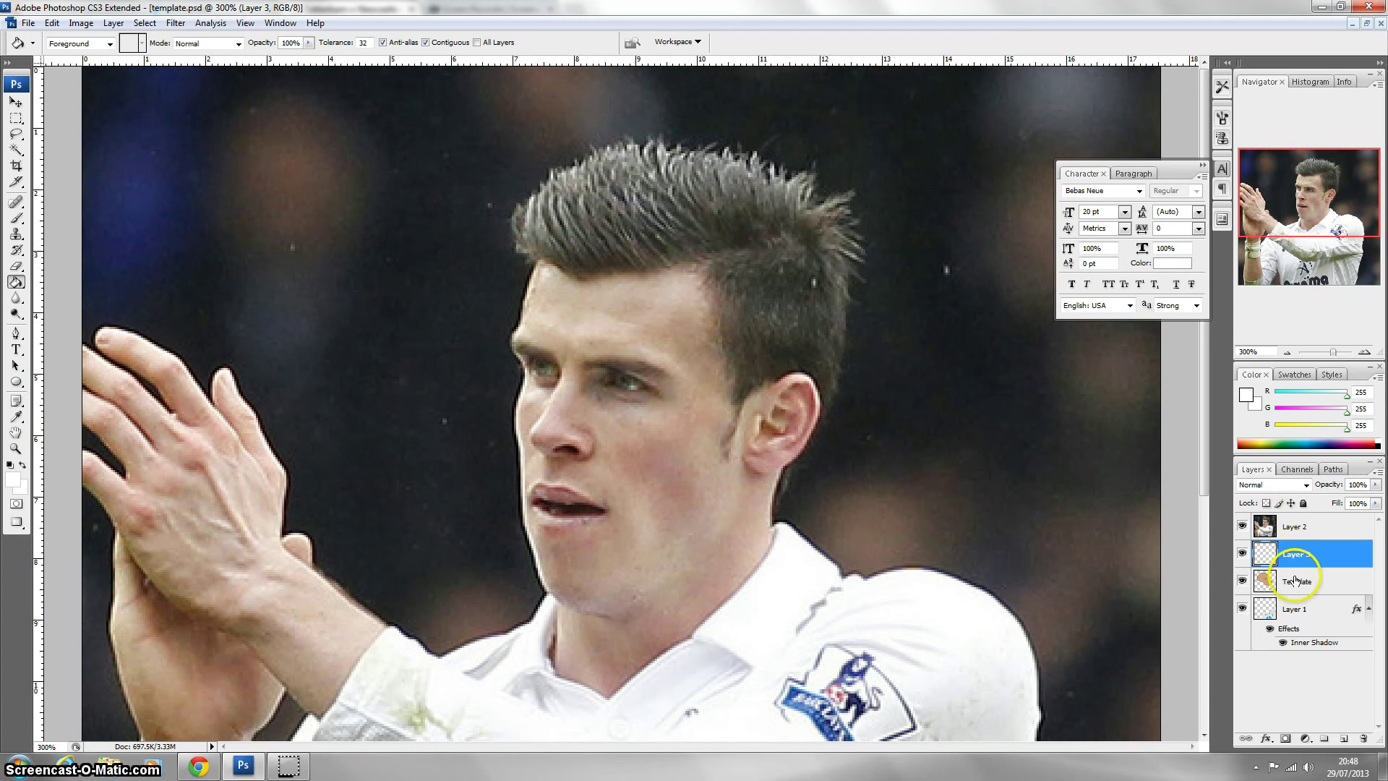
left_click(1242, 526)
left_click(1242, 526)
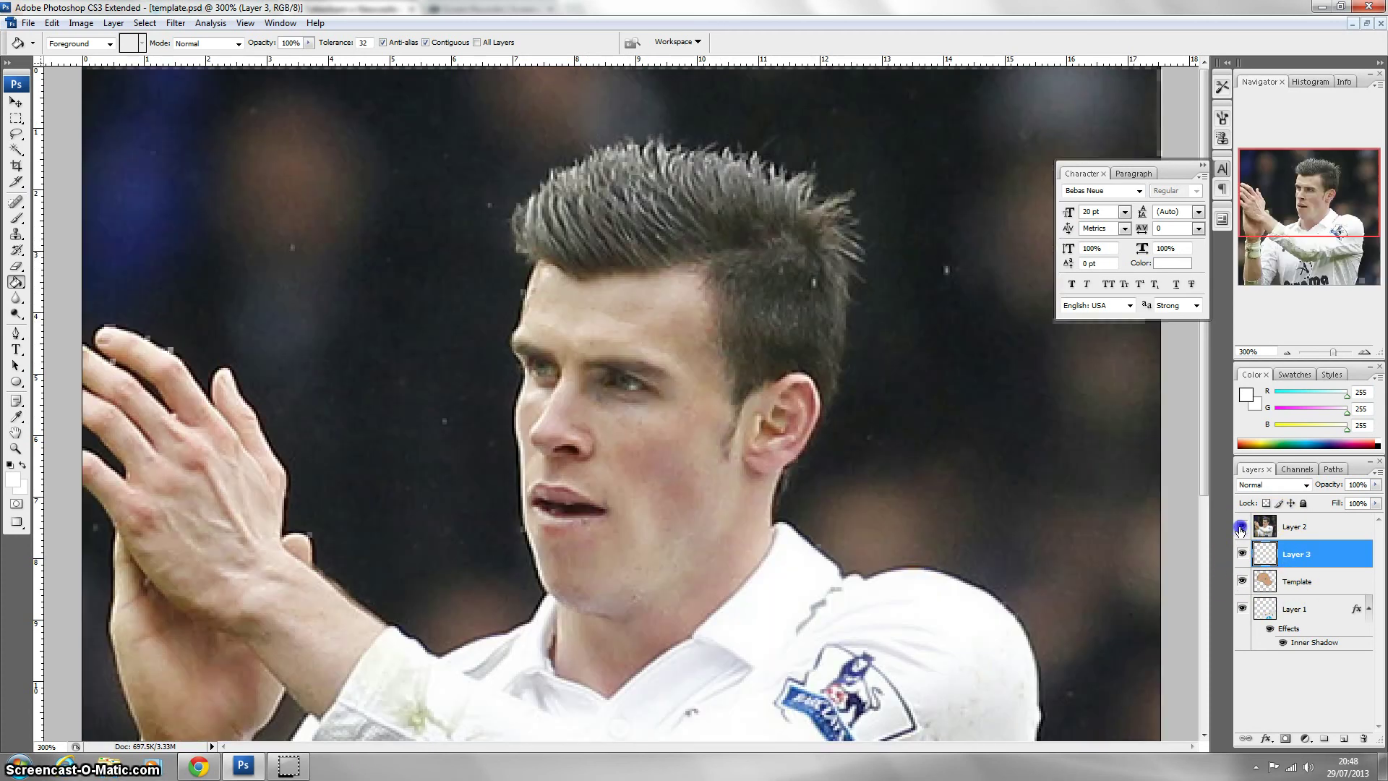
Step: Select the player's hair in the photo by tracing its hairline, ear edge and outer contour with the Magnetic Lasso
left_click(17, 135)
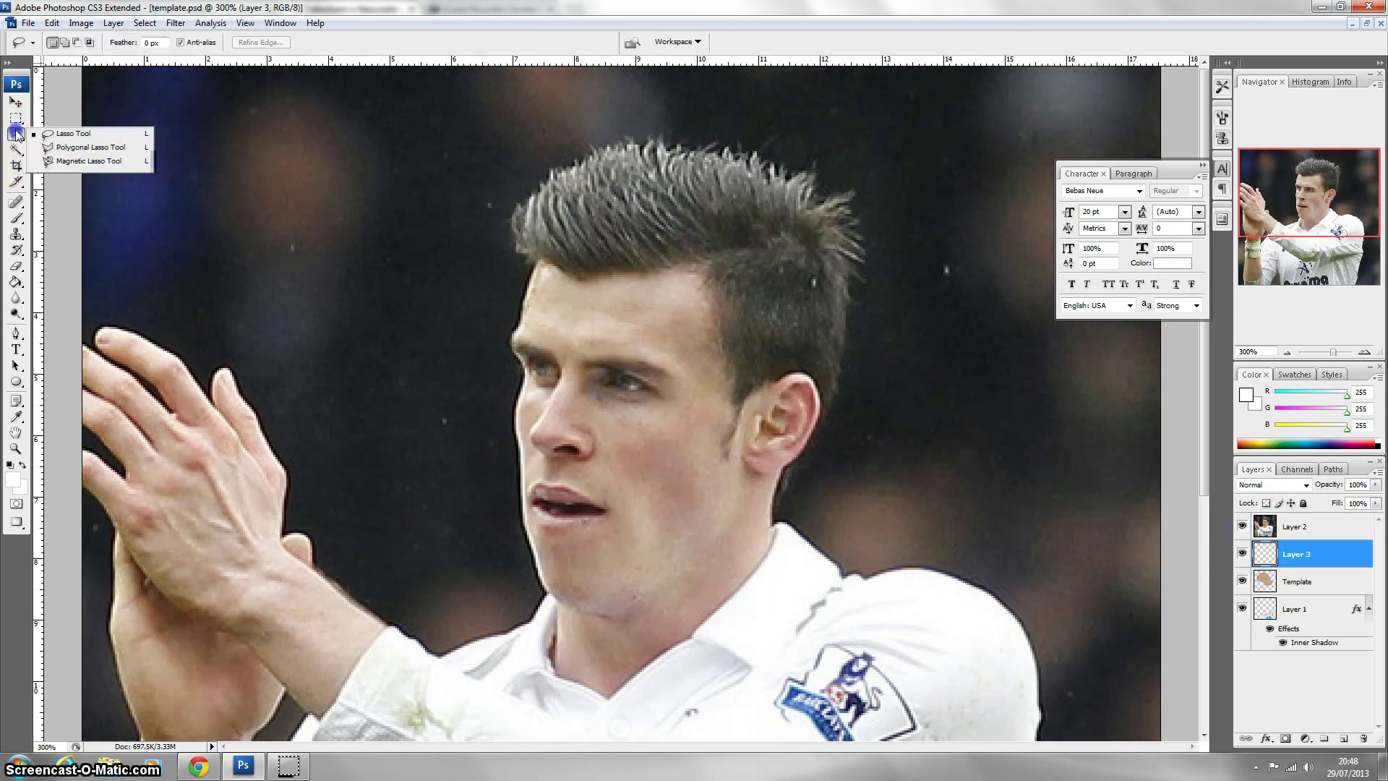
left_click(52, 159)
left_click(17, 136)
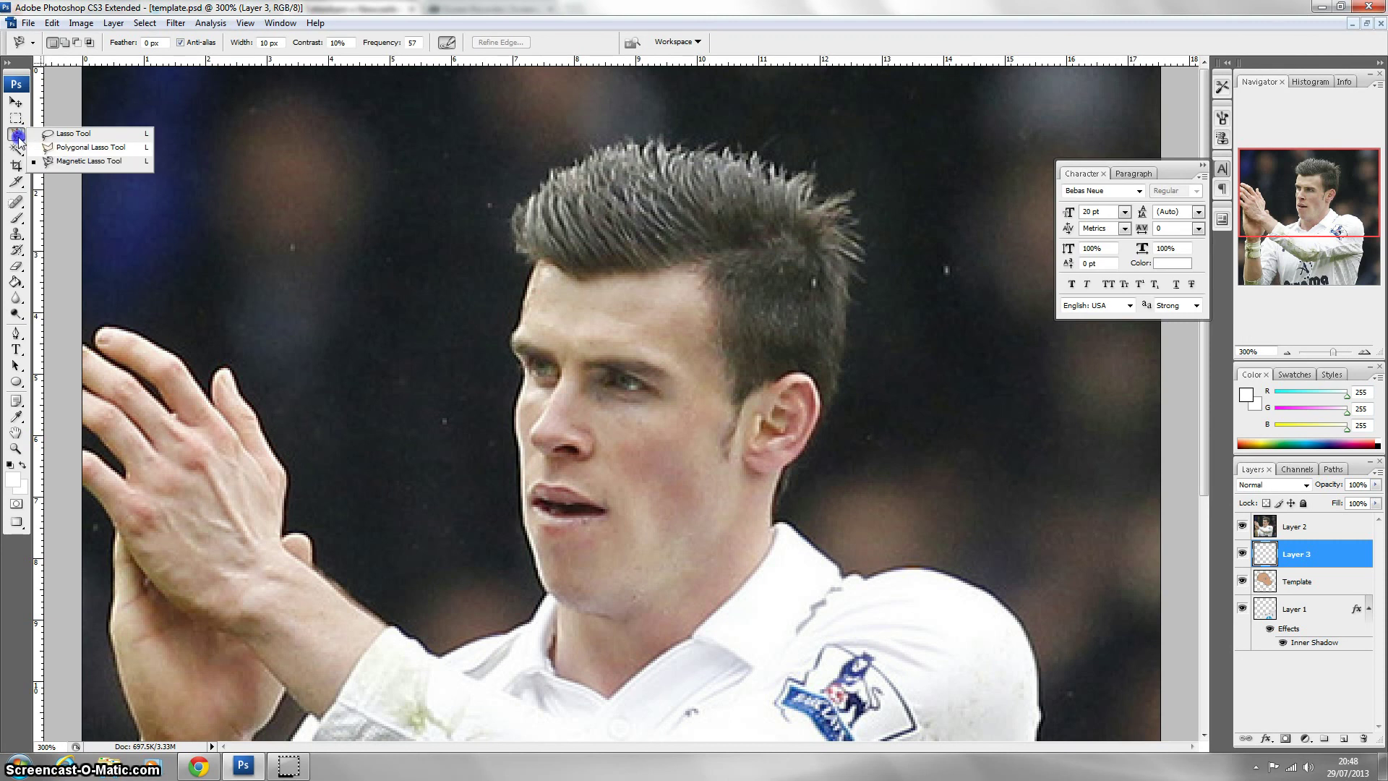
left_click(19, 143)
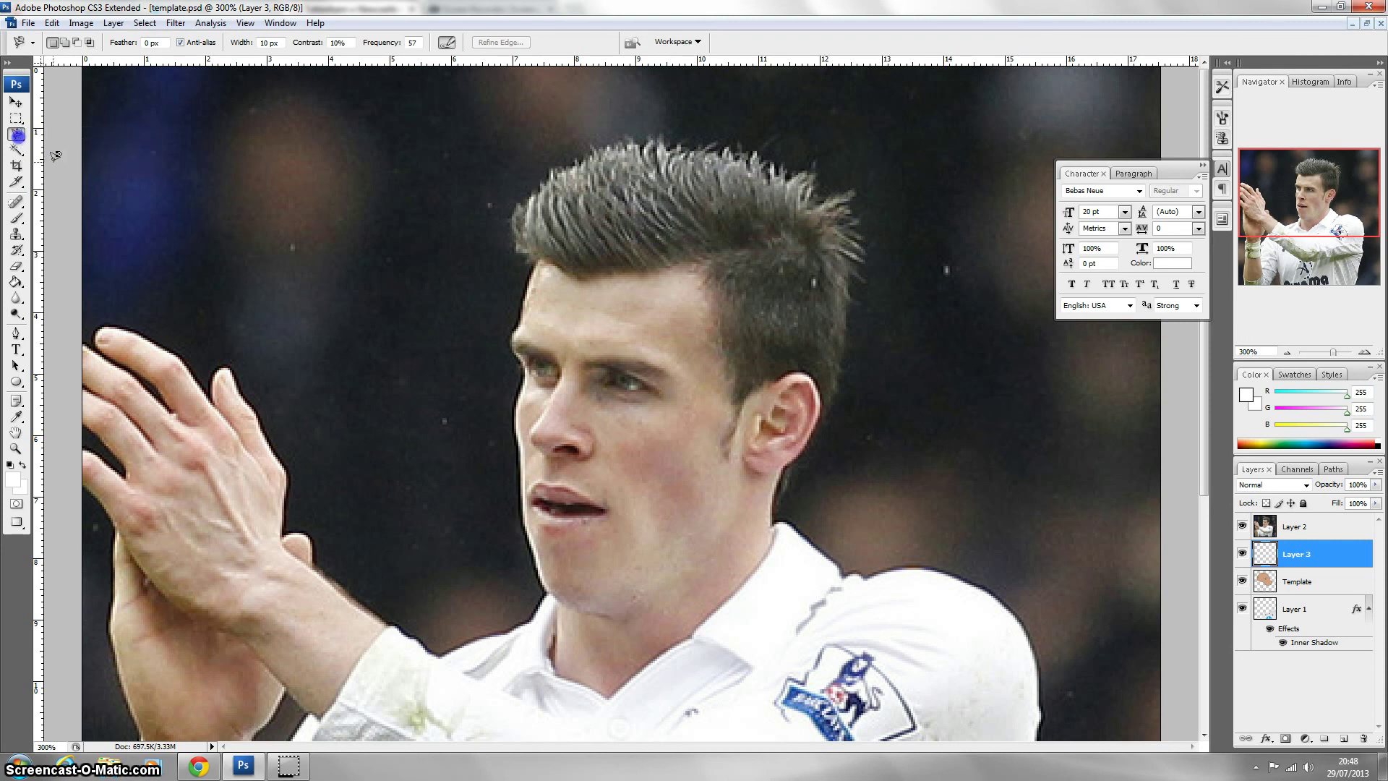
left_click(584, 274)
left_click(655, 267)
left_click(832, 403)
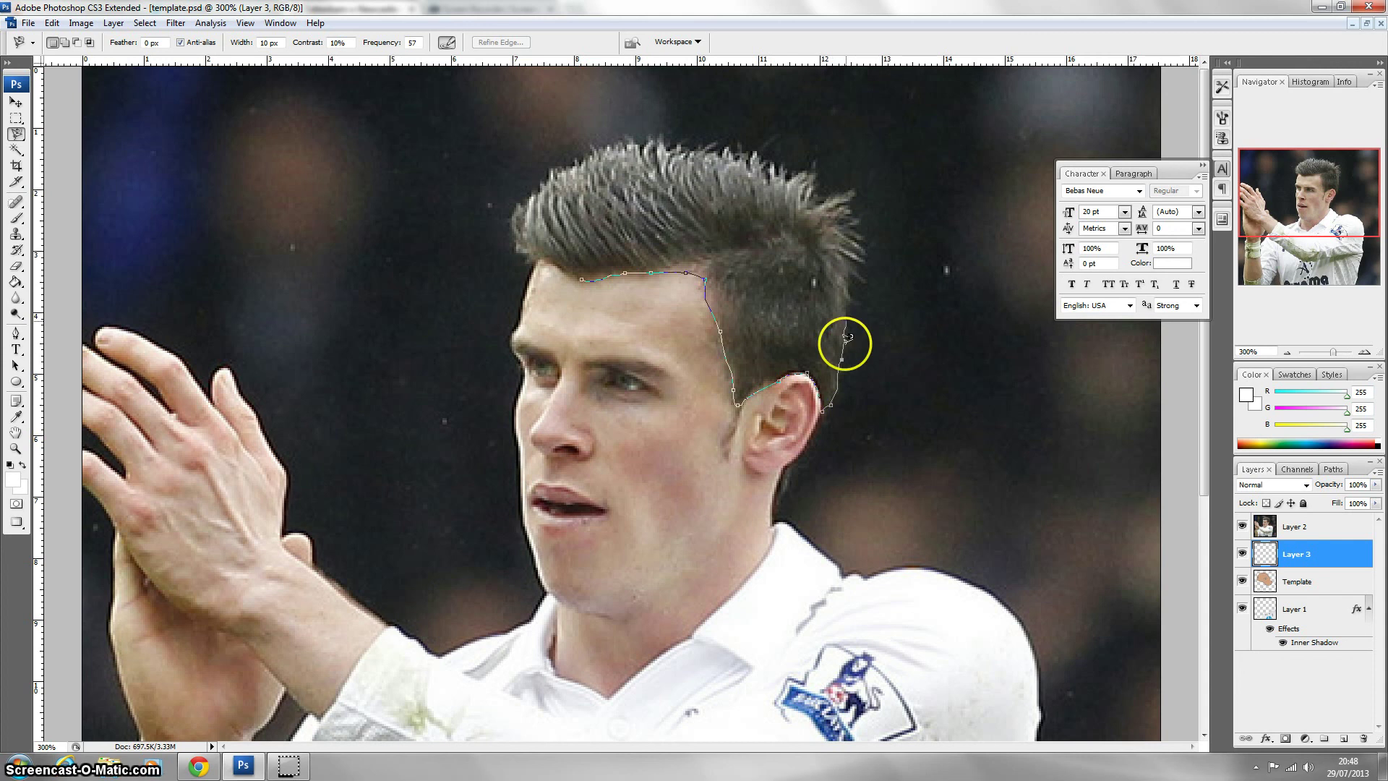
left_click(860, 278)
left_click(865, 257)
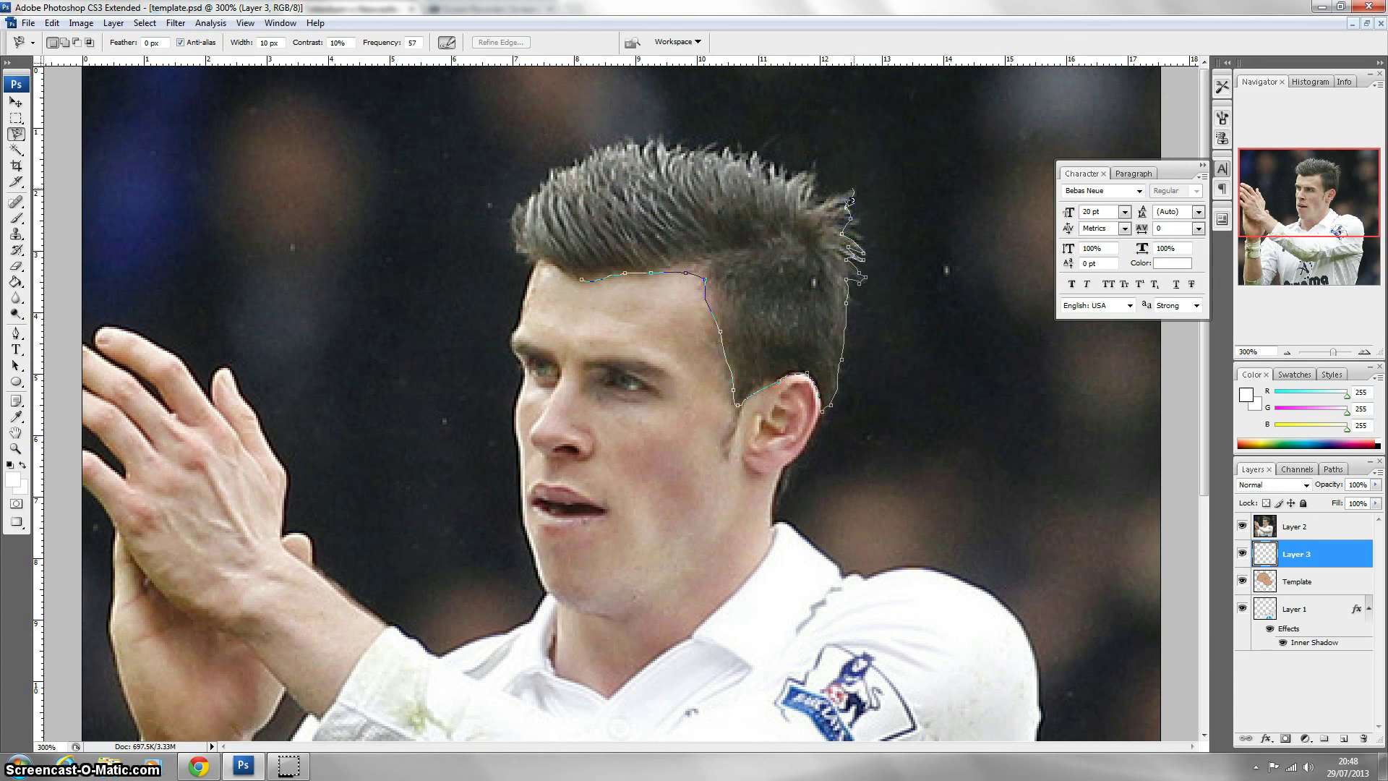
left_click(814, 211)
left_click(564, 275)
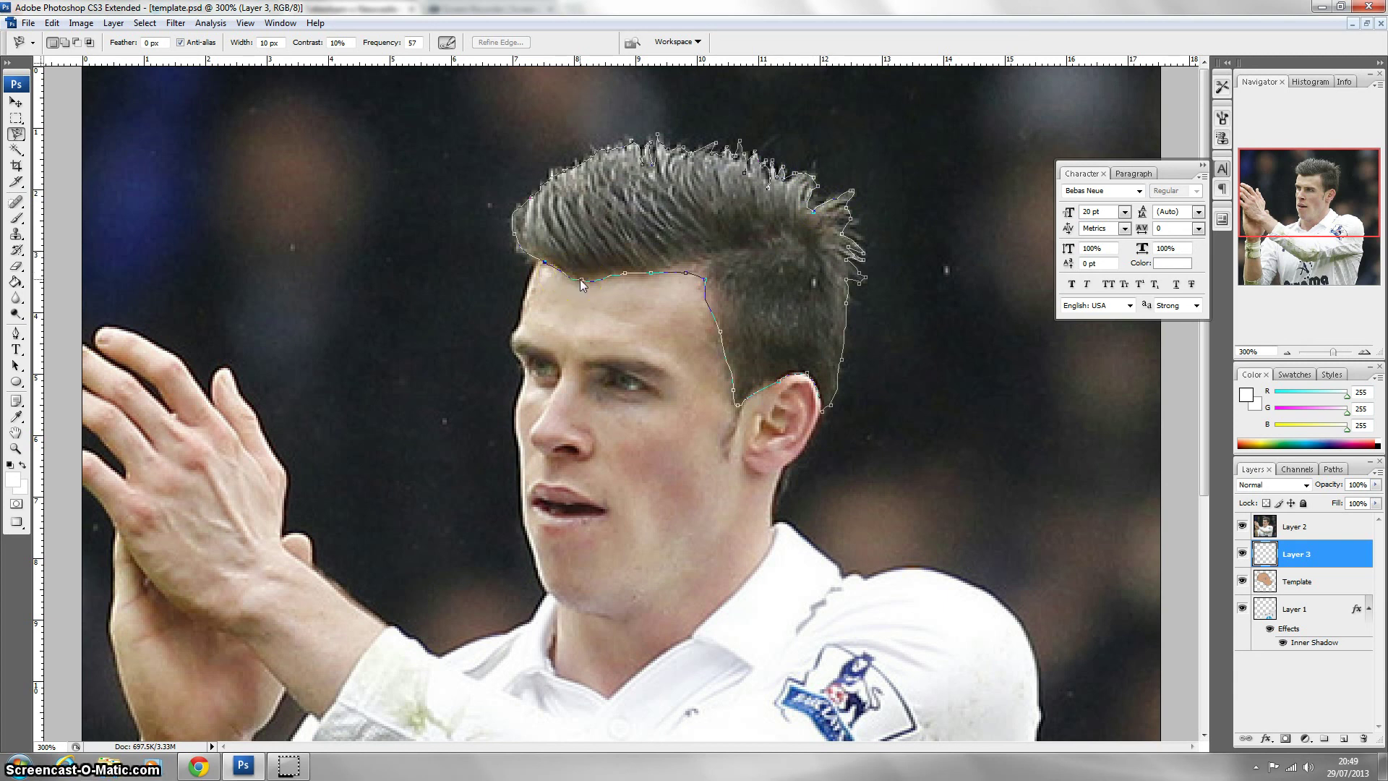
left_click(581, 274)
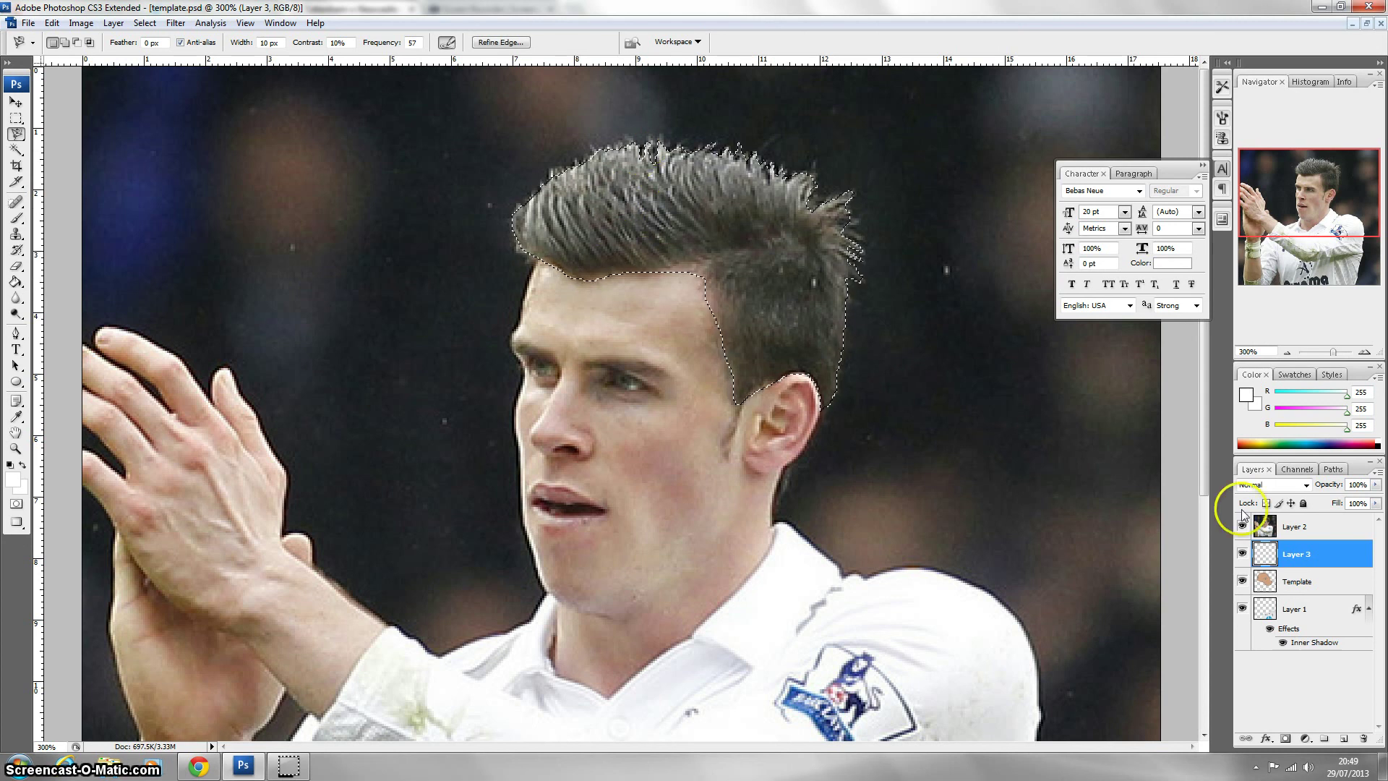
Step: Copy the selected hair from the player photo layer onto a new layer and hide the photo
left_click(1310, 527)
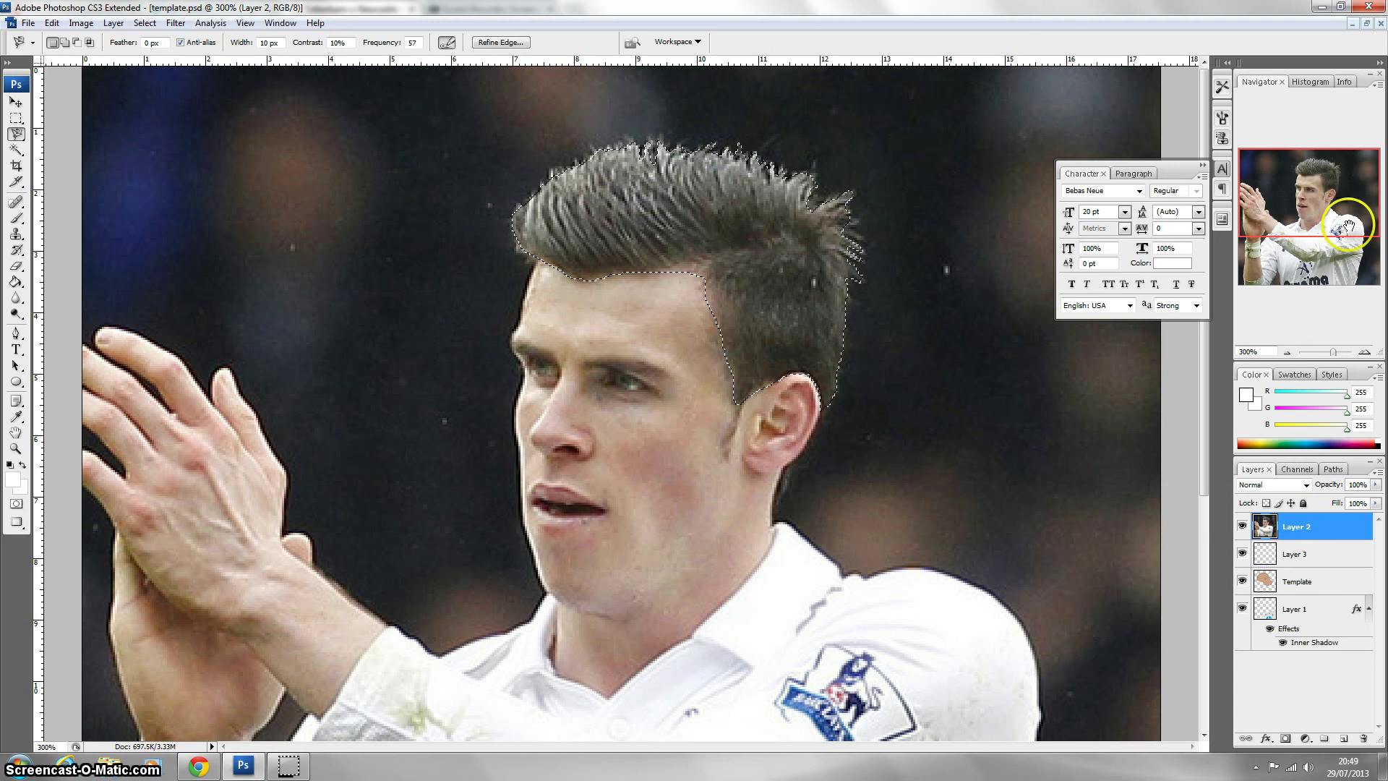
left_click(1342, 530)
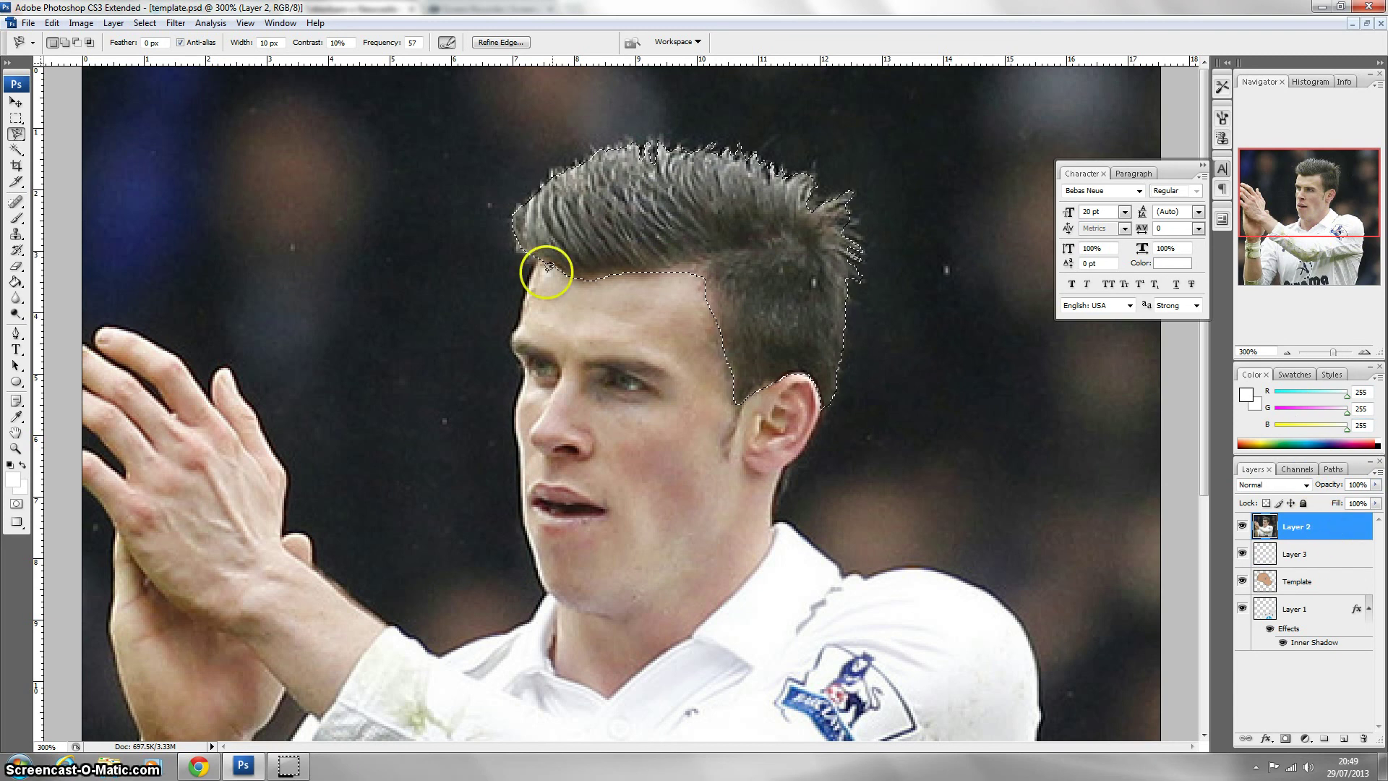
right_click(645, 232)
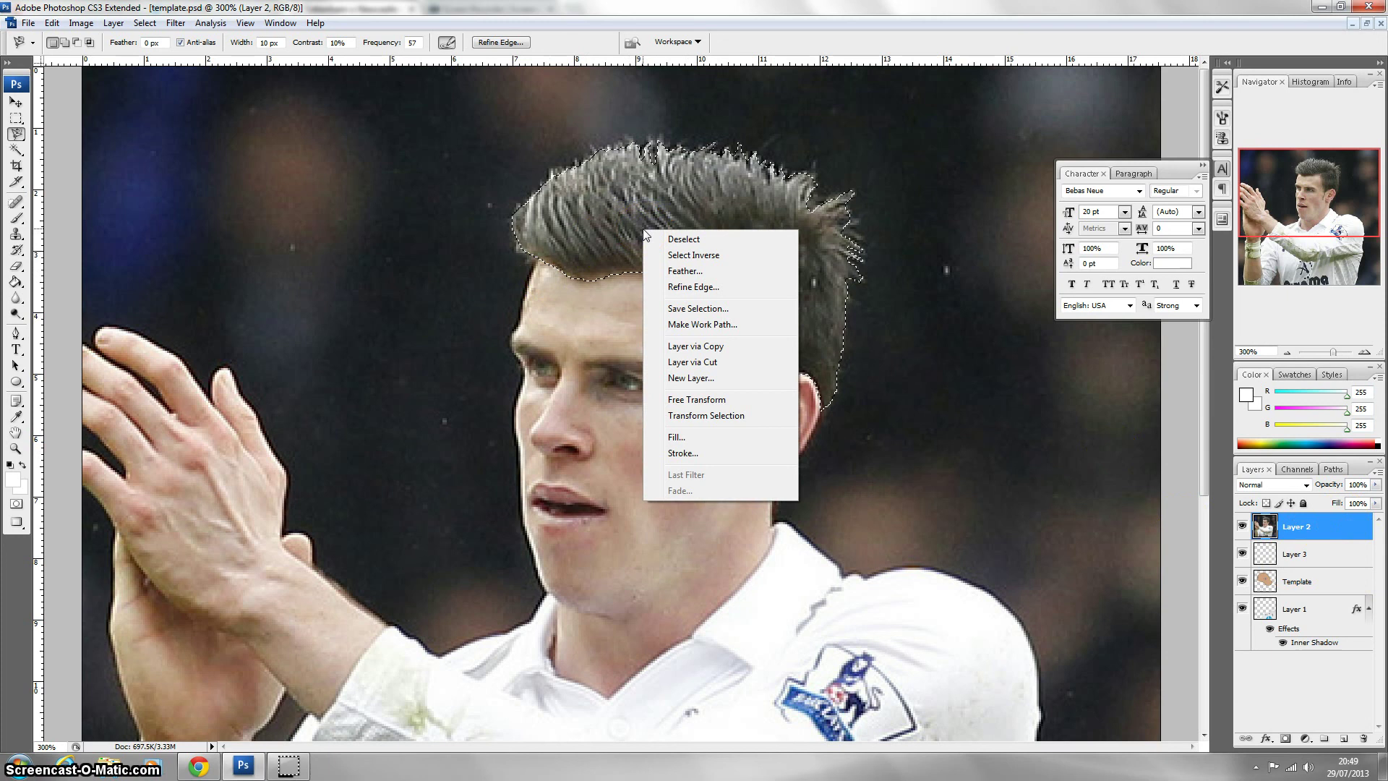
left_click(723, 345)
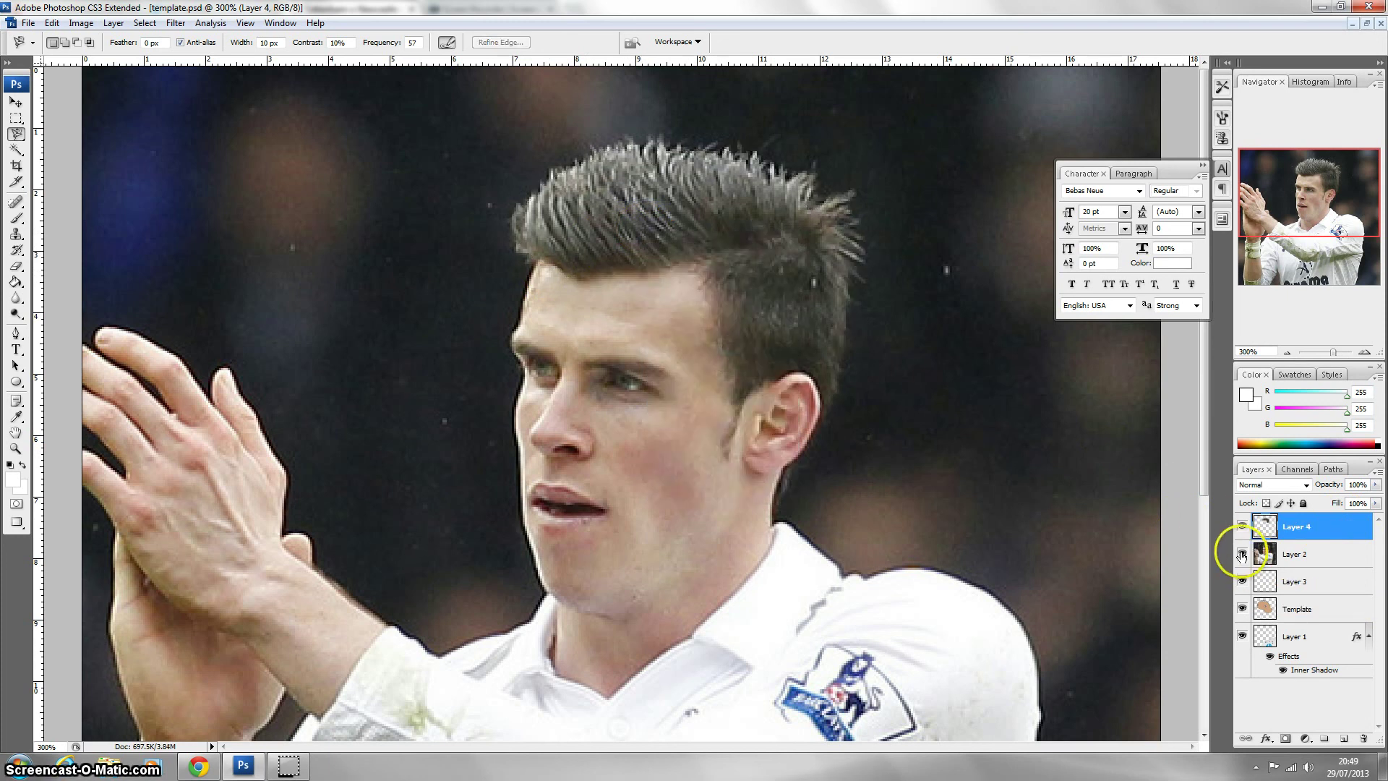
left_click(1243, 554)
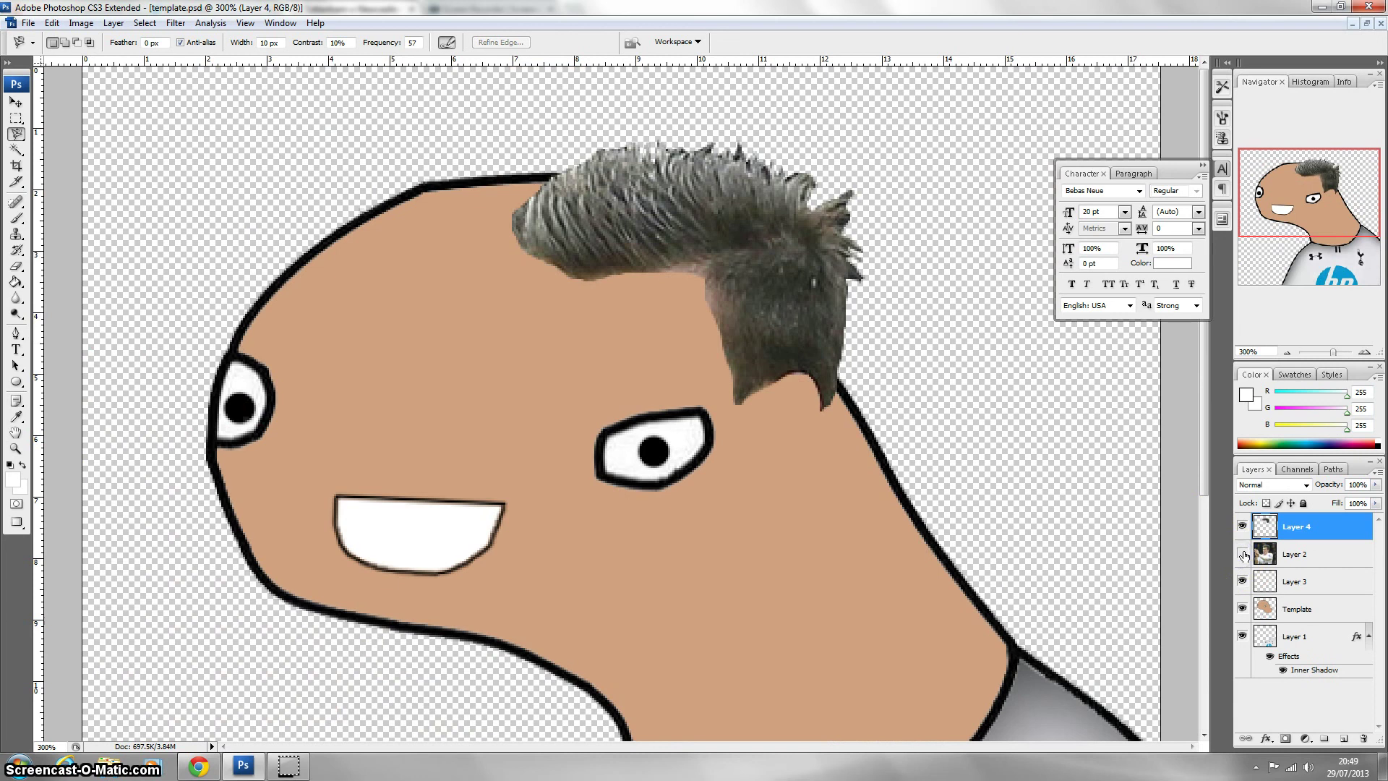
Step: Position the hair over the avatar's head, scaled to about 169% width and 165% height and rotated about -9.1°
key("ctrl+t")
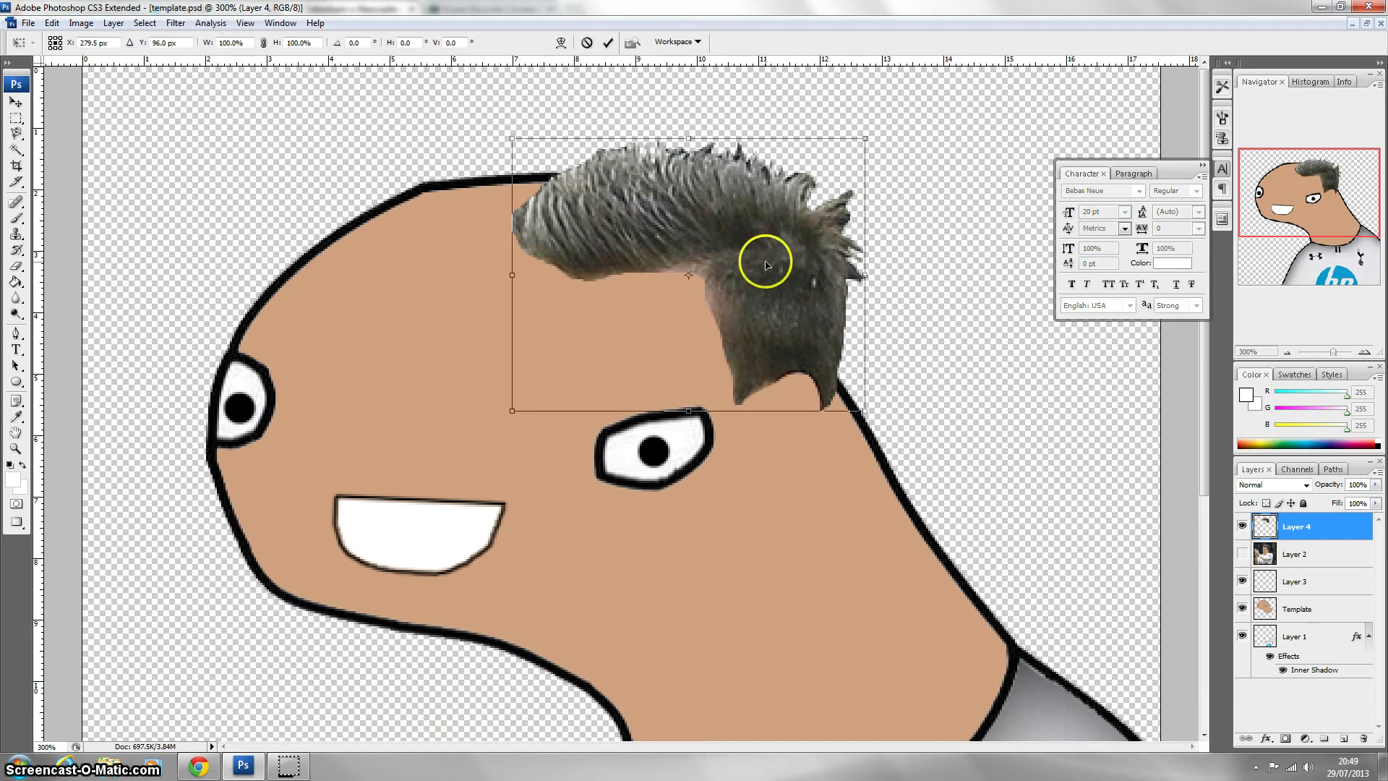
left_click_drag(739, 265, 605, 235)
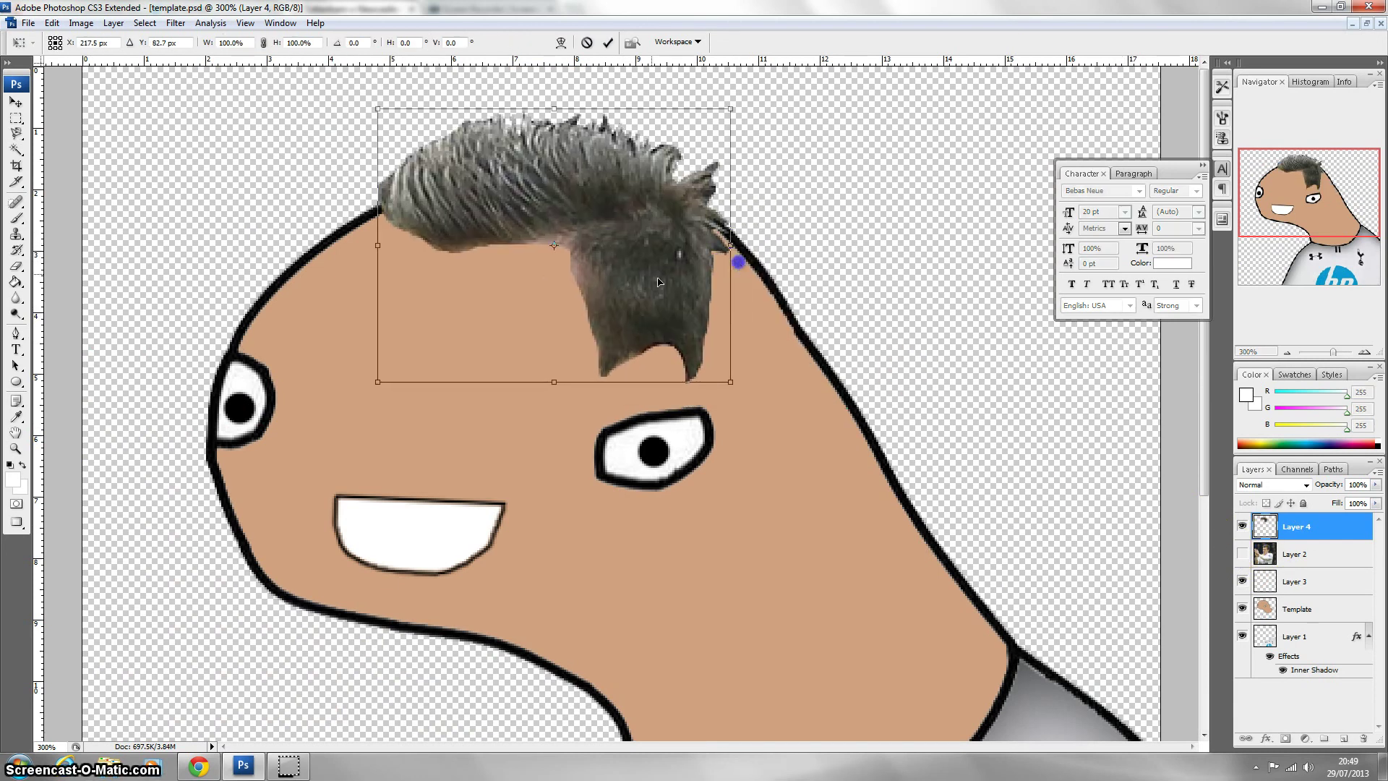
left_click_drag(732, 386, 814, 459)
left_click_drag(660, 192, 643, 232)
left_click_drag(893, 301, 886, 246)
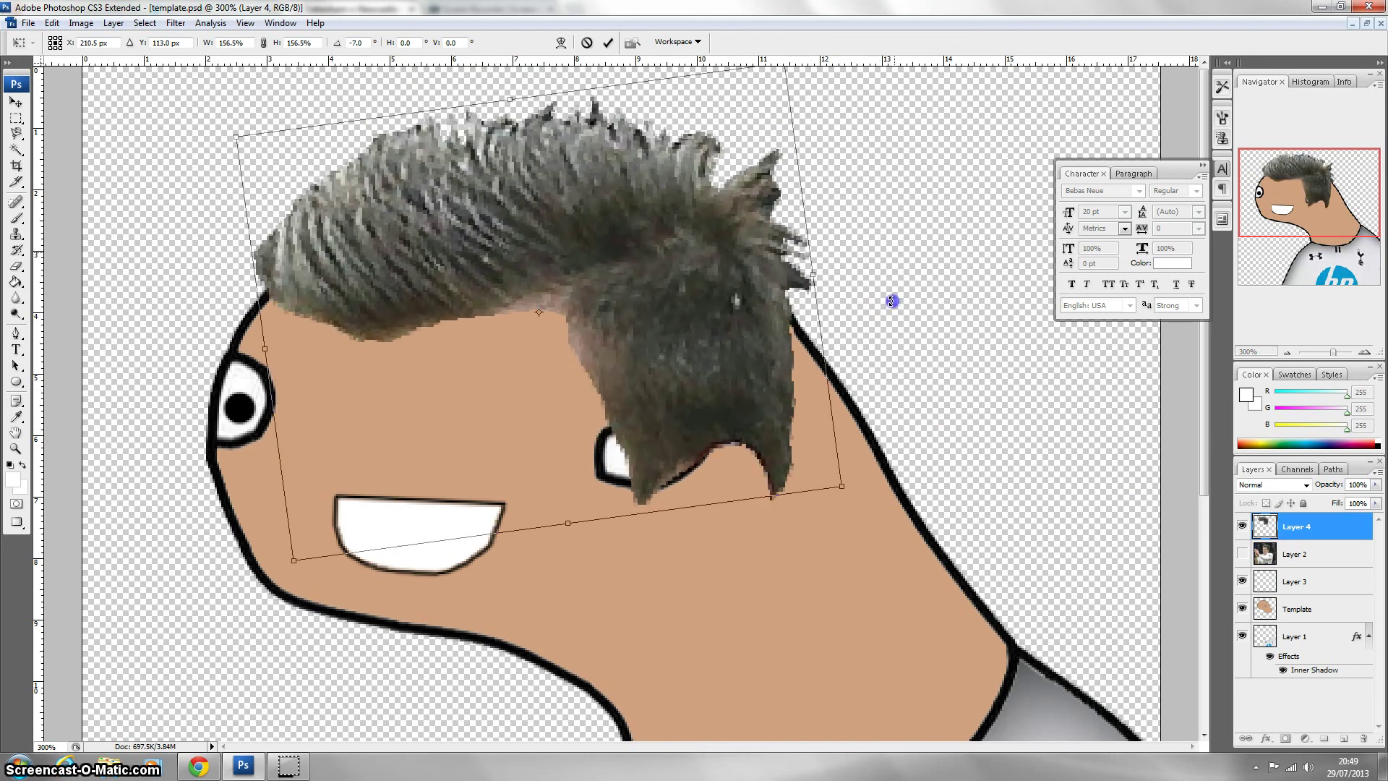
left_click_drag(843, 475, 869, 486)
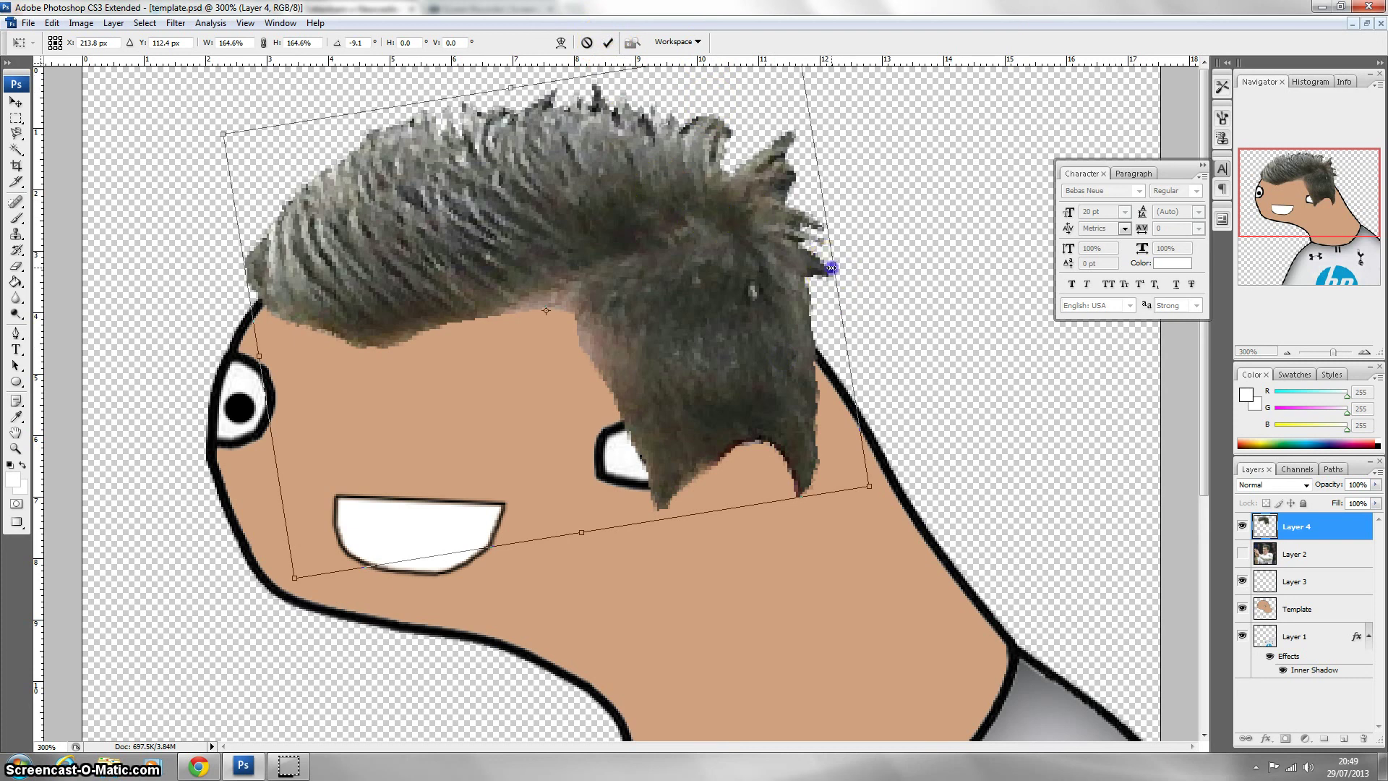
left_click_drag(828, 263, 845, 262)
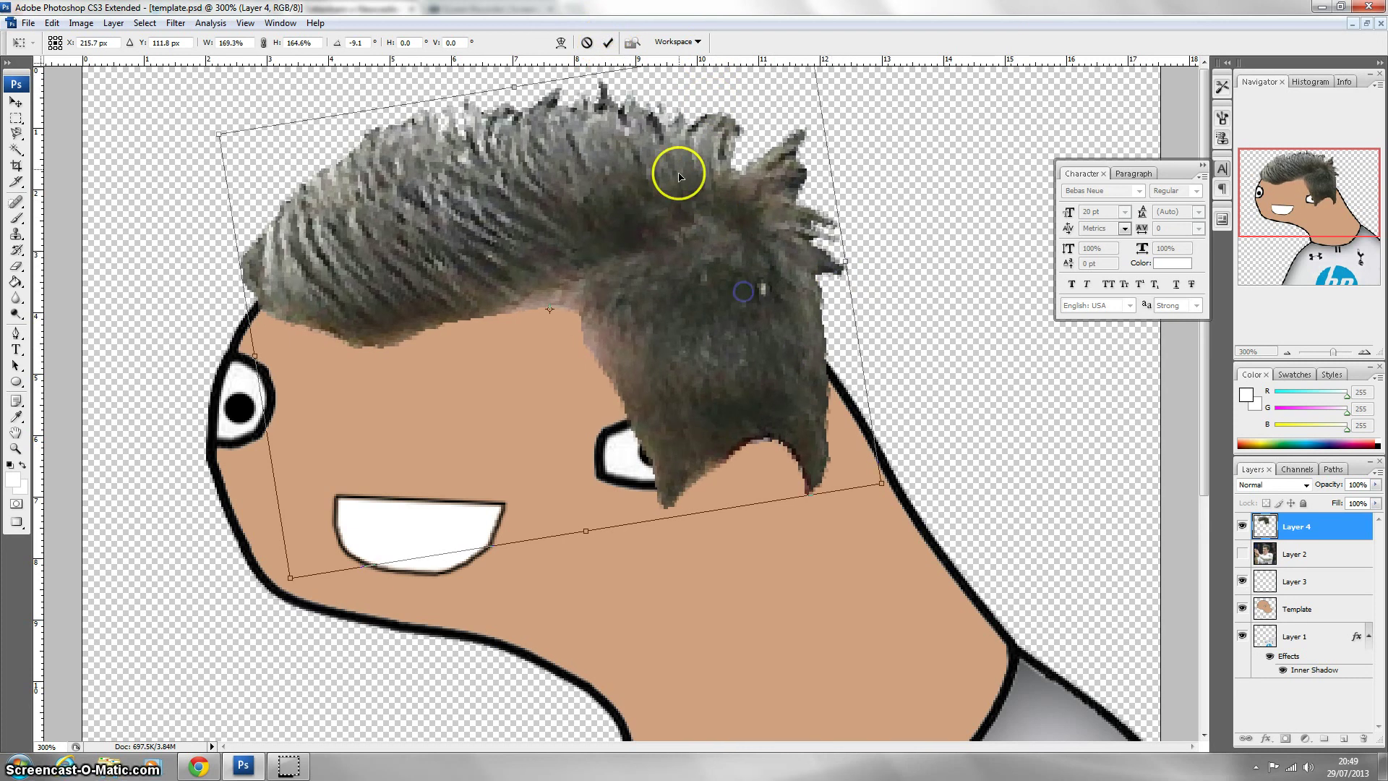
left_click(608, 43)
Step: Erase the part of the hair that covers the avatar's eye, leaving a curved hairline above it
key("l")
left_click(16, 265)
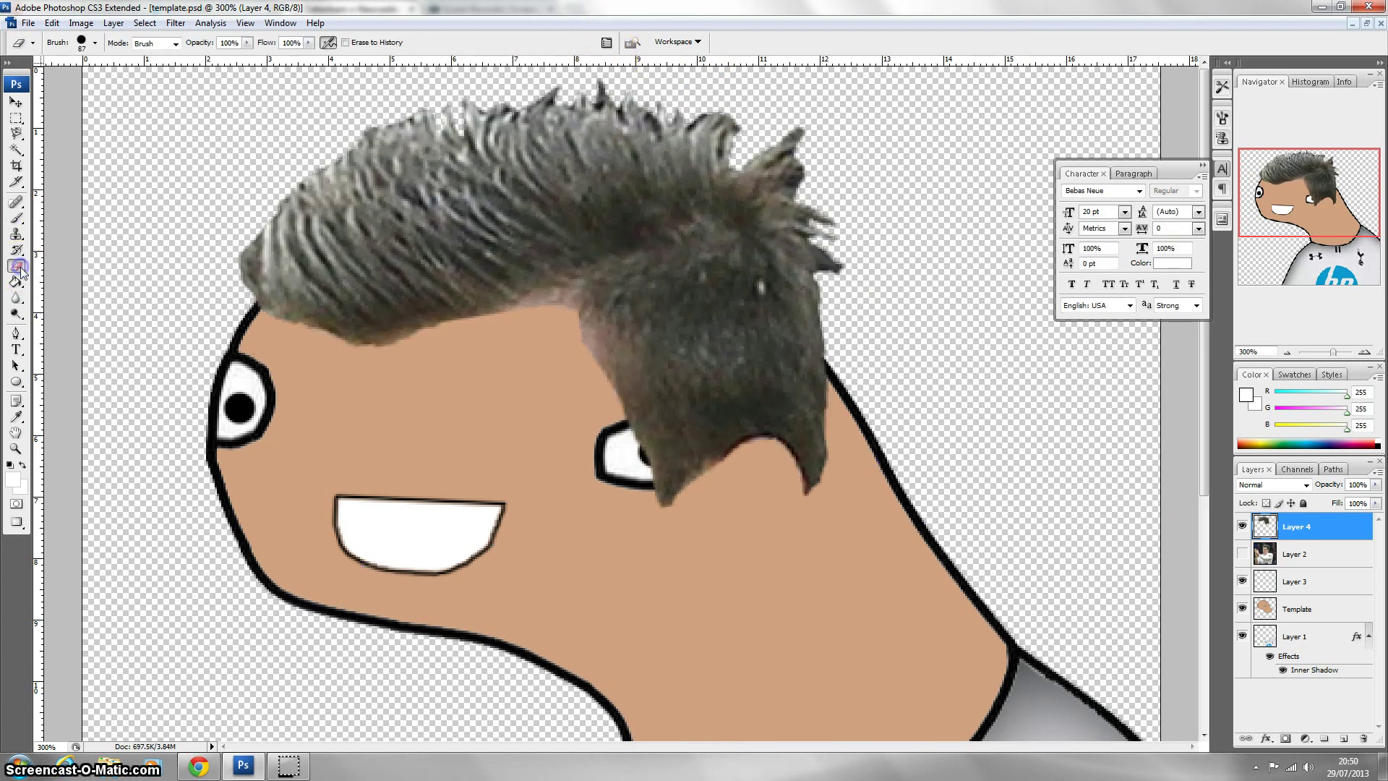
mouse_move(627, 432)
left_mouse_down()
mouse_move(629, 419)
mouse_move(666, 427)
mouse_move(547, 510)
left_mouse_up()
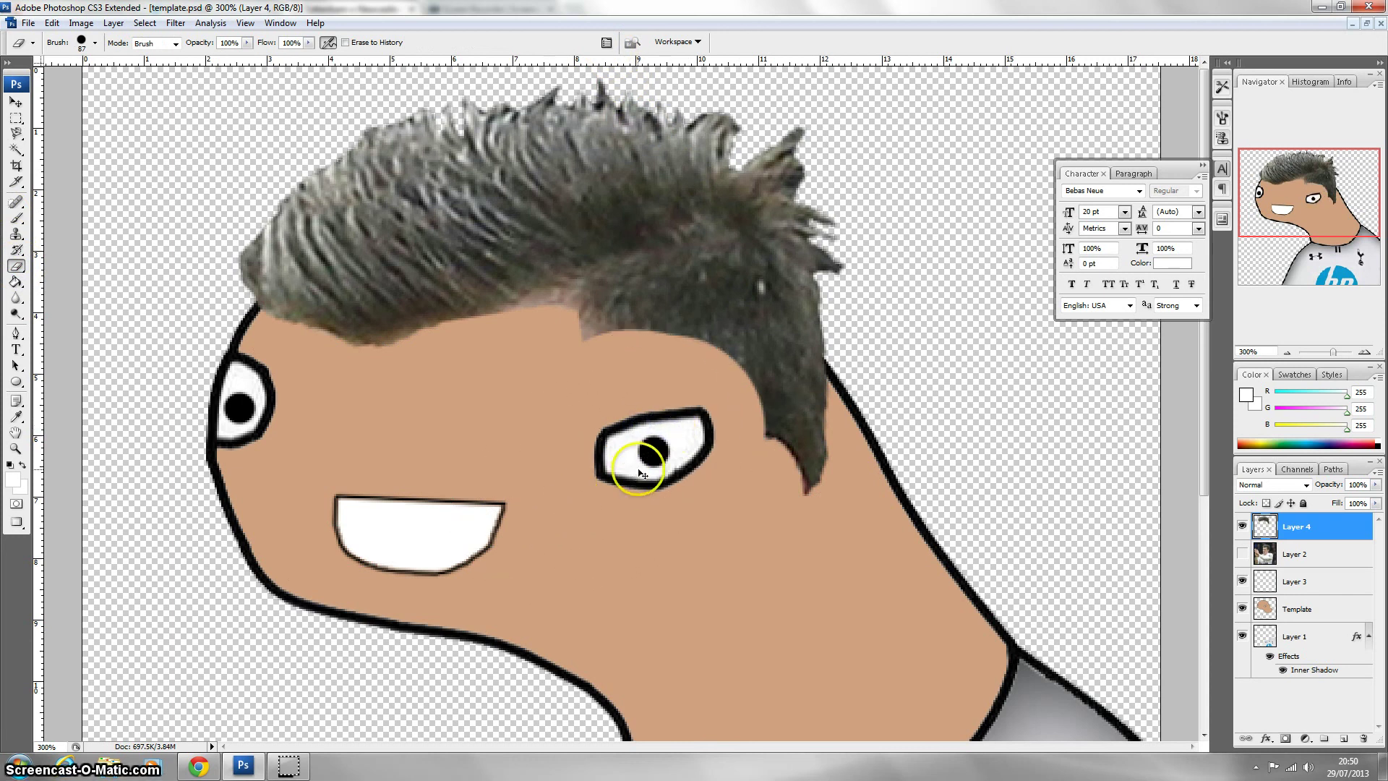
Step: Widen the hair to about 102.4% towards the back of the head and erase the pointed sideburn tip
key("ctrl+t")
left_click_drag(846, 289, 862, 287)
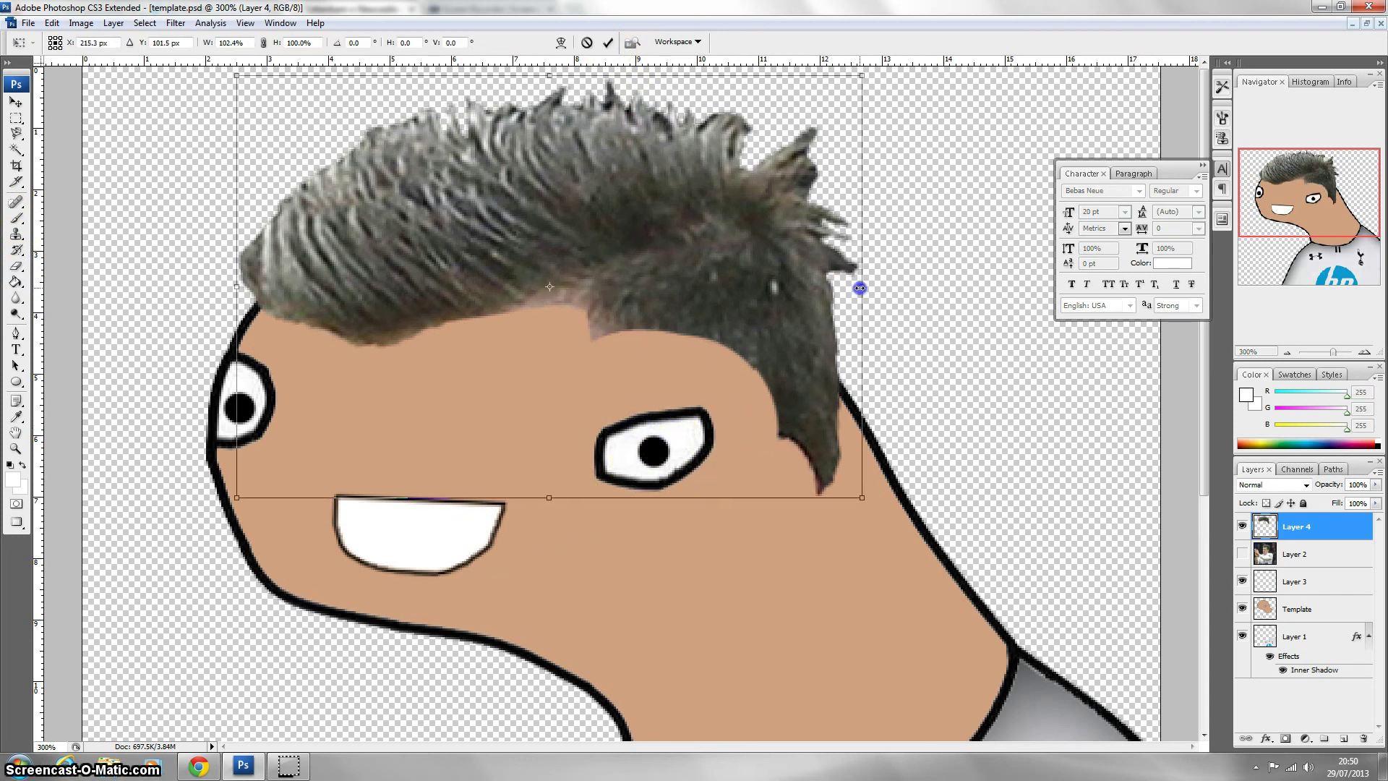
left_click(608, 42)
left_click_drag(812, 459, 806, 520)
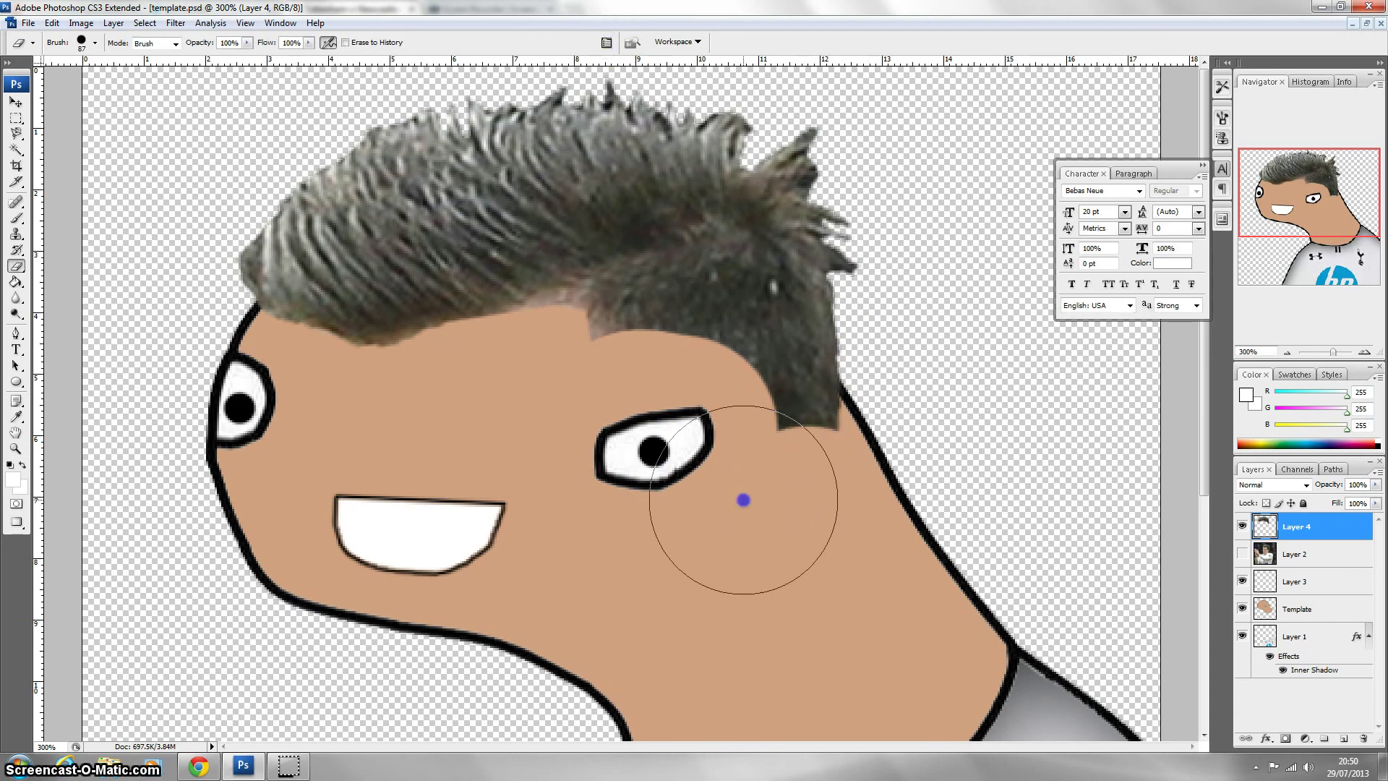
left_click(746, 499)
Step: Stretch the hair's width to about 104.2% so it reaches the outline at the back of the head
key("ctrl+minus")
key("ctrl+minus")
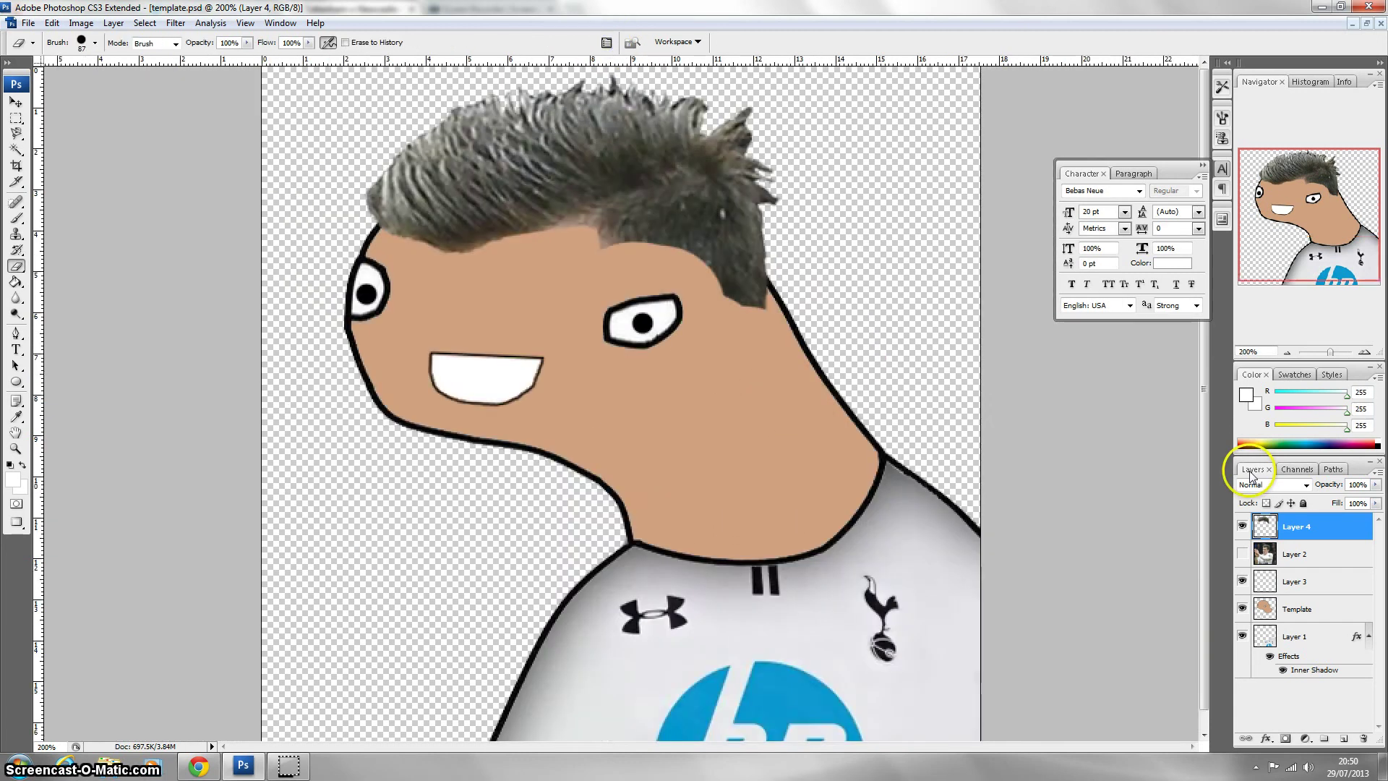
key("ctrl+t")
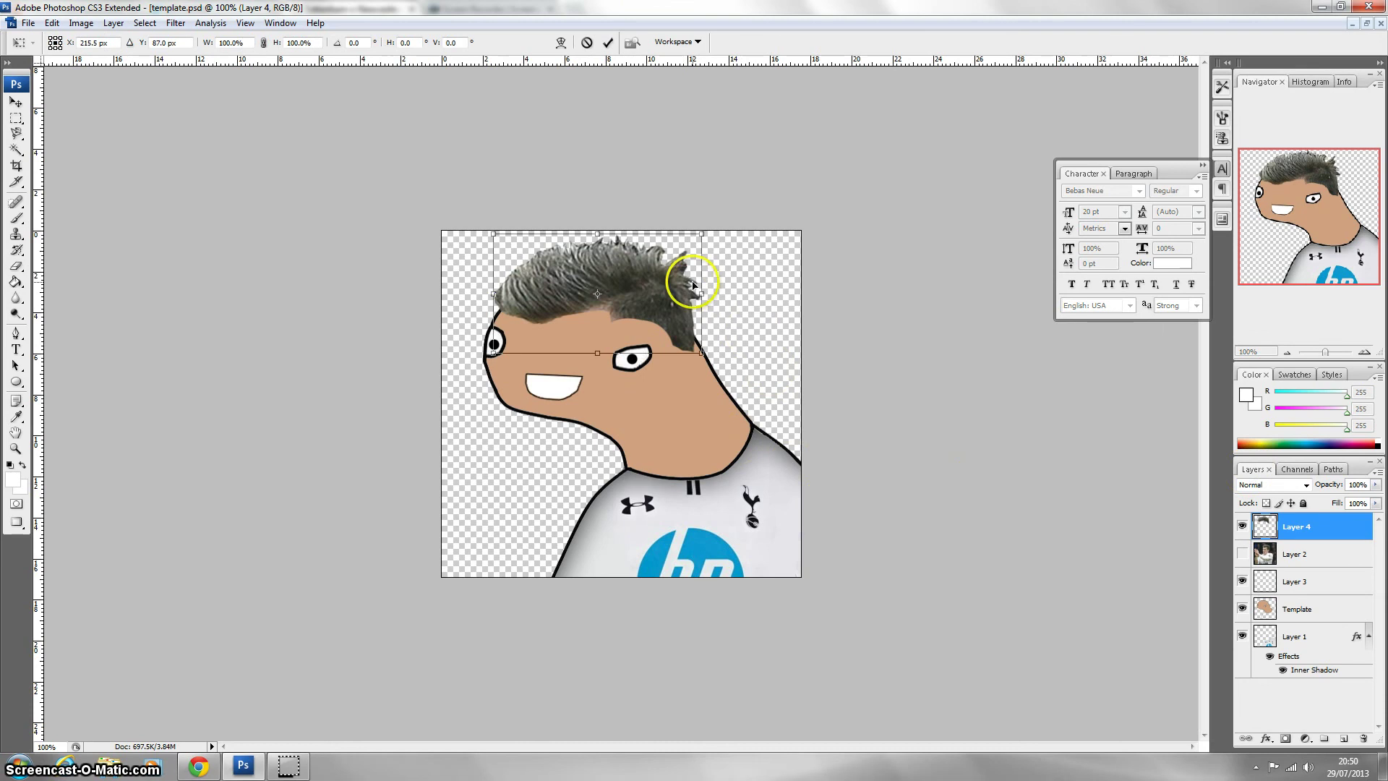
left_click_drag(702, 294, 712, 296)
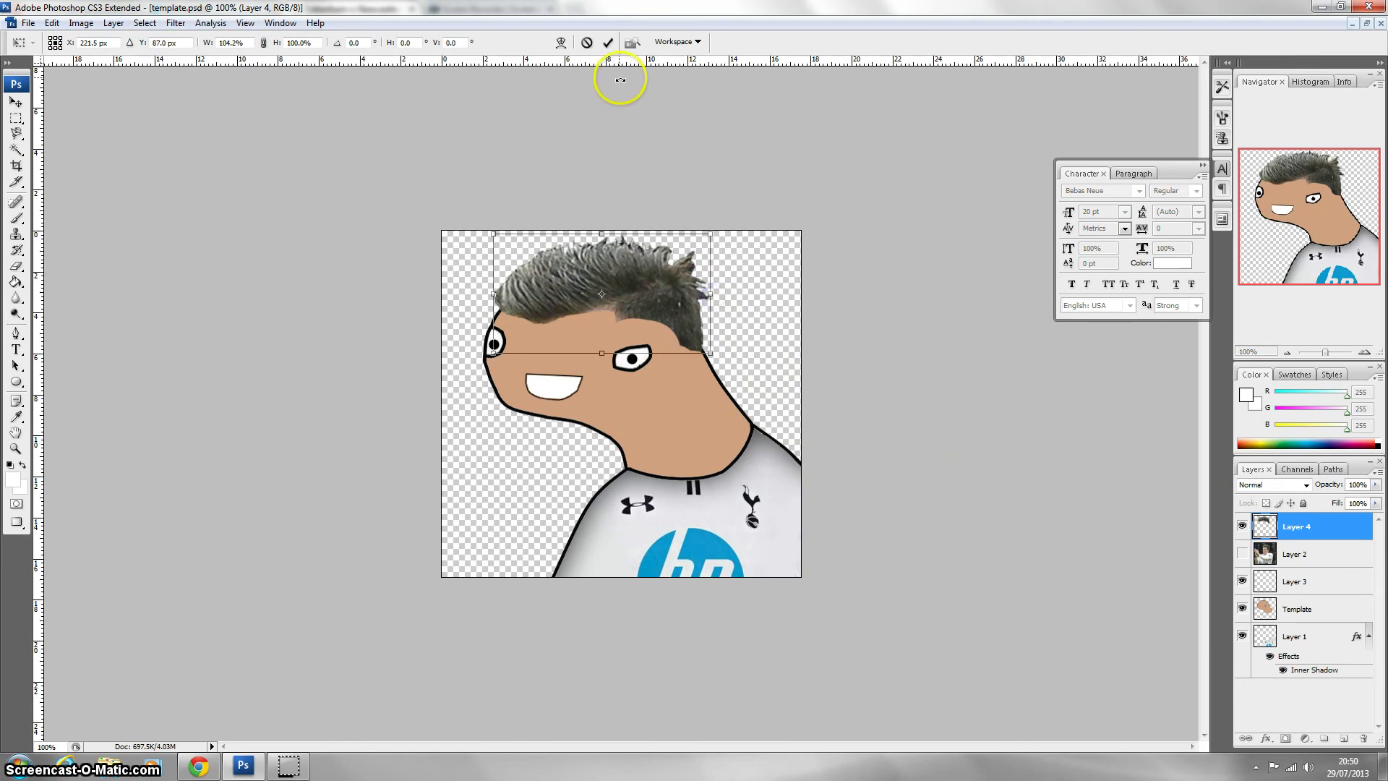
left_click(607, 43)
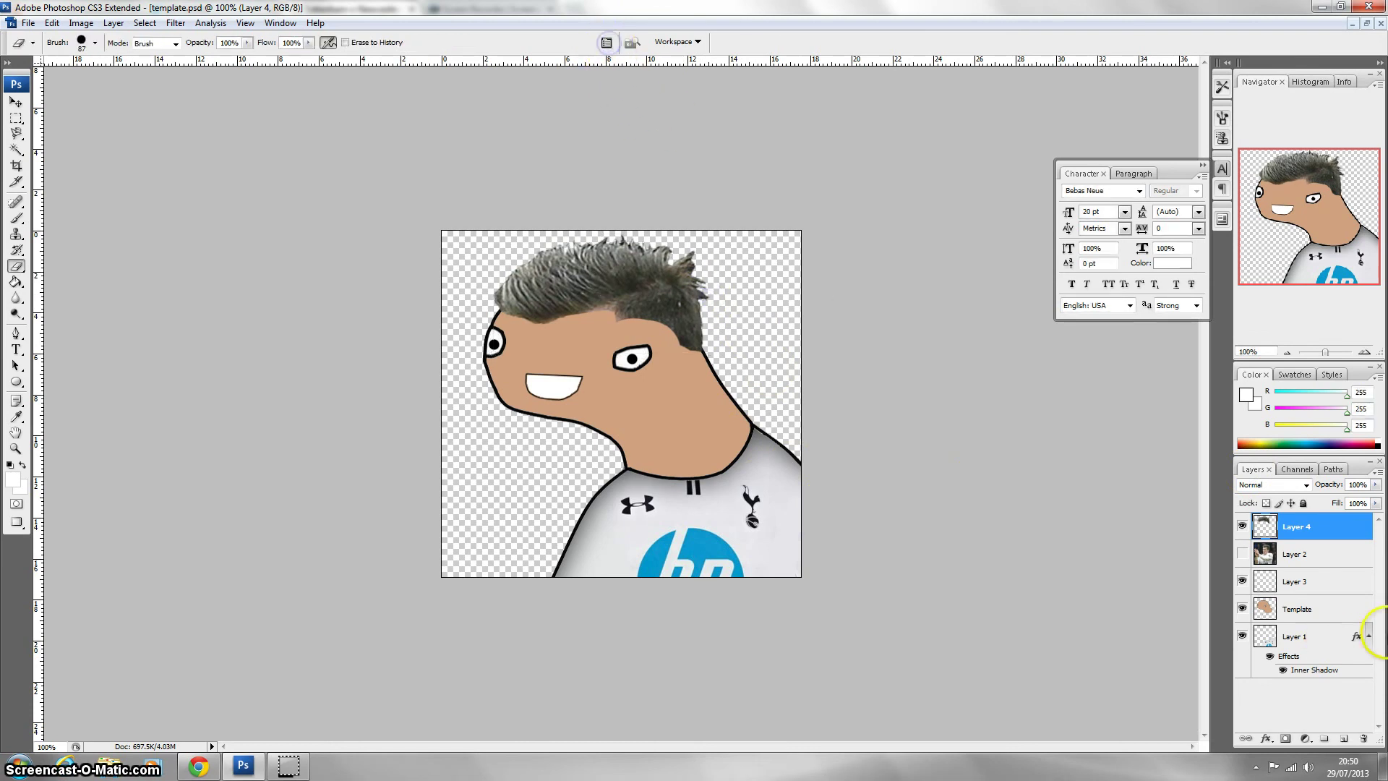
Step: Apply a Color Overlay to the hair layer in very dark brown, 290606
double_click(1308, 519)
left_click(705, 256)
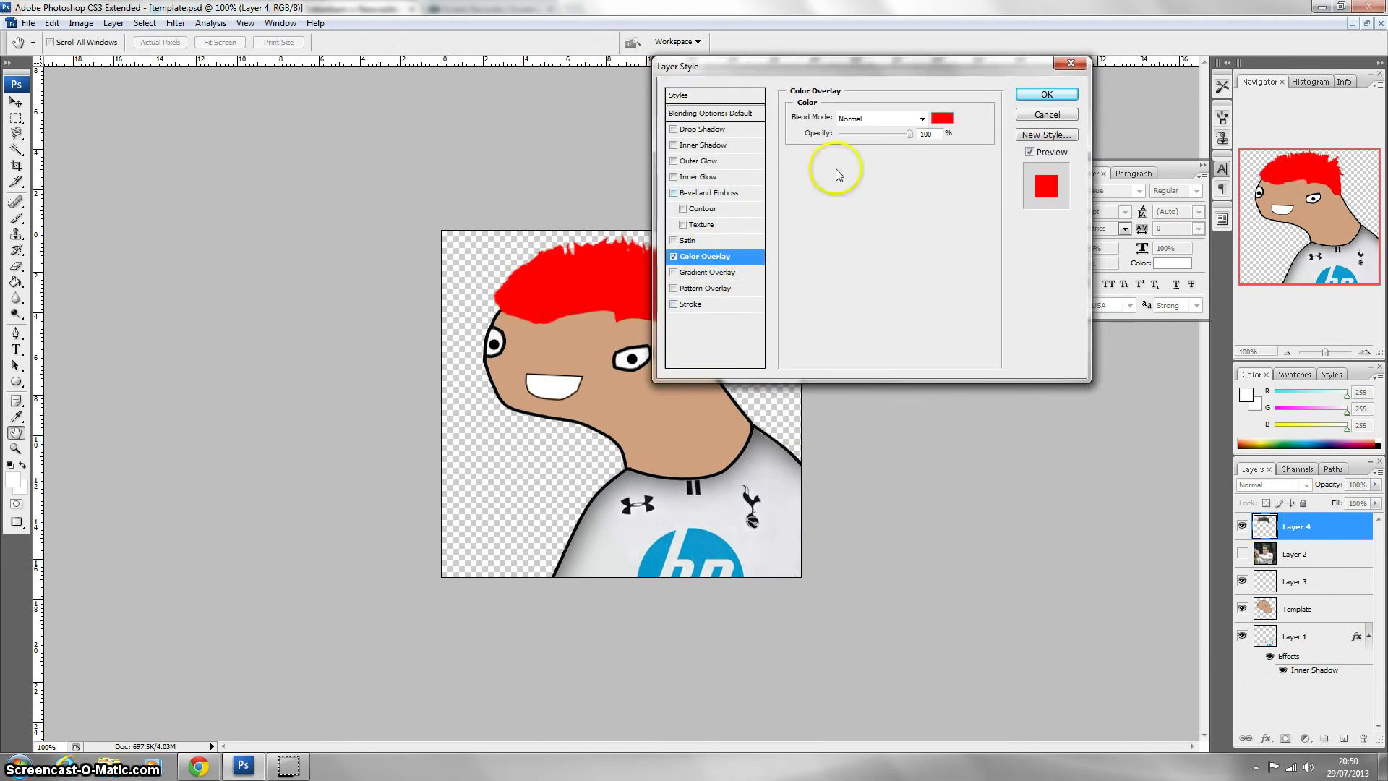
left_click(942, 117)
type("0")
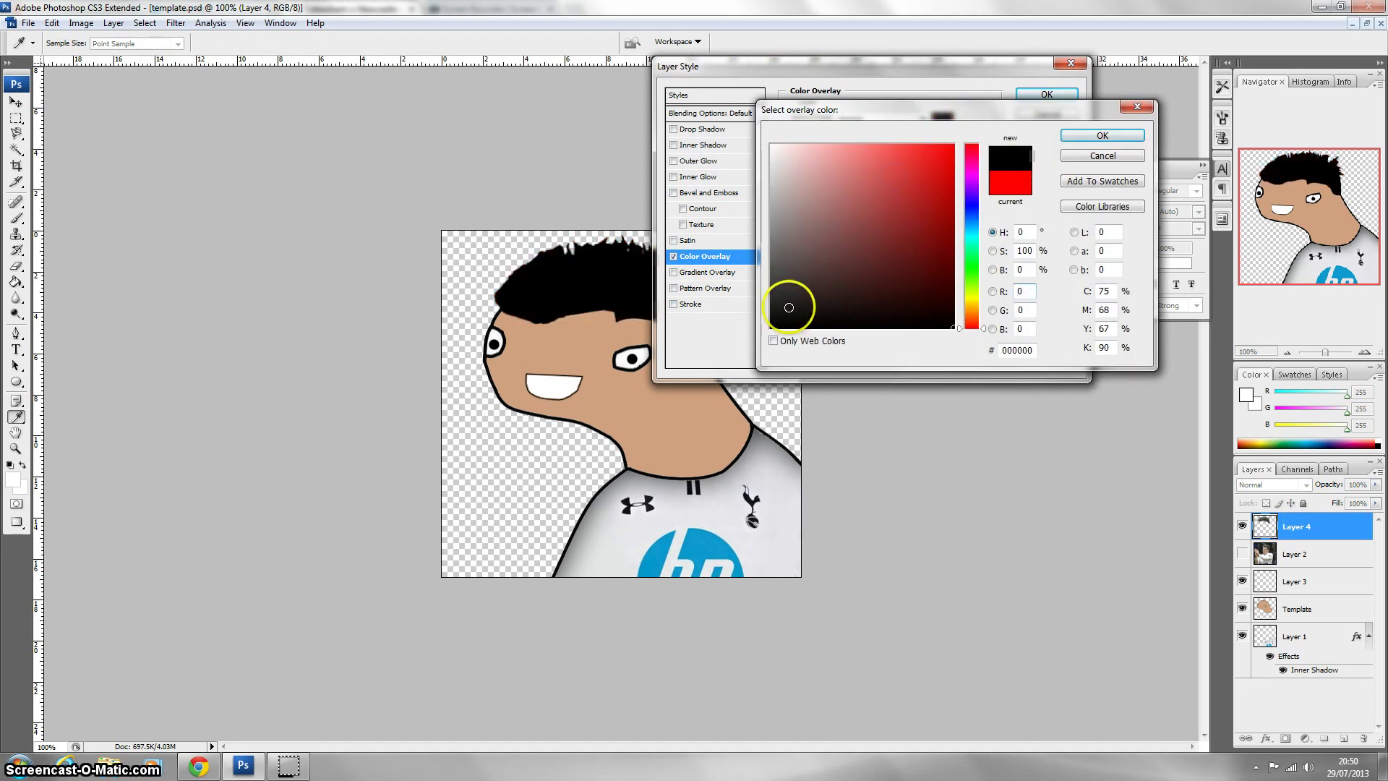
left_click_drag(944, 221, 926, 299)
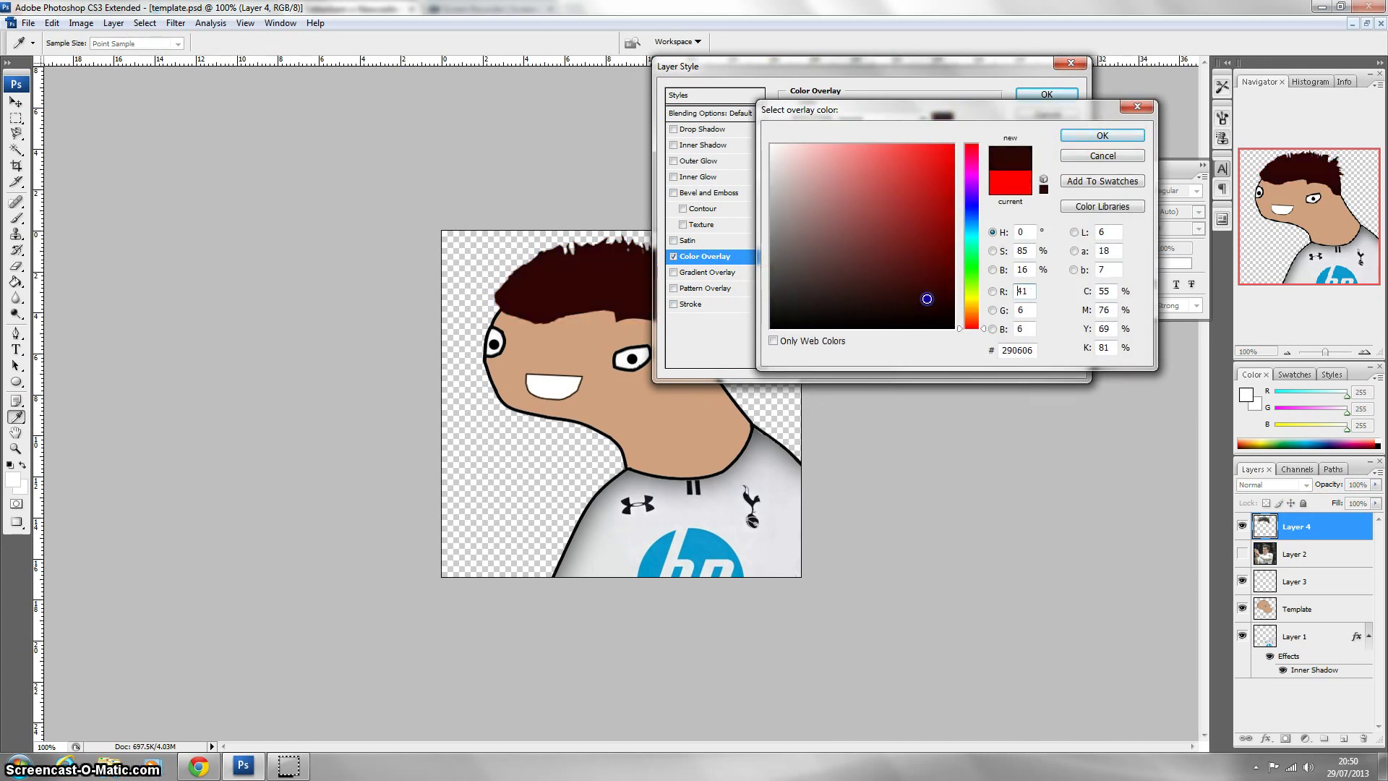
left_click(1103, 135)
left_click(1047, 94)
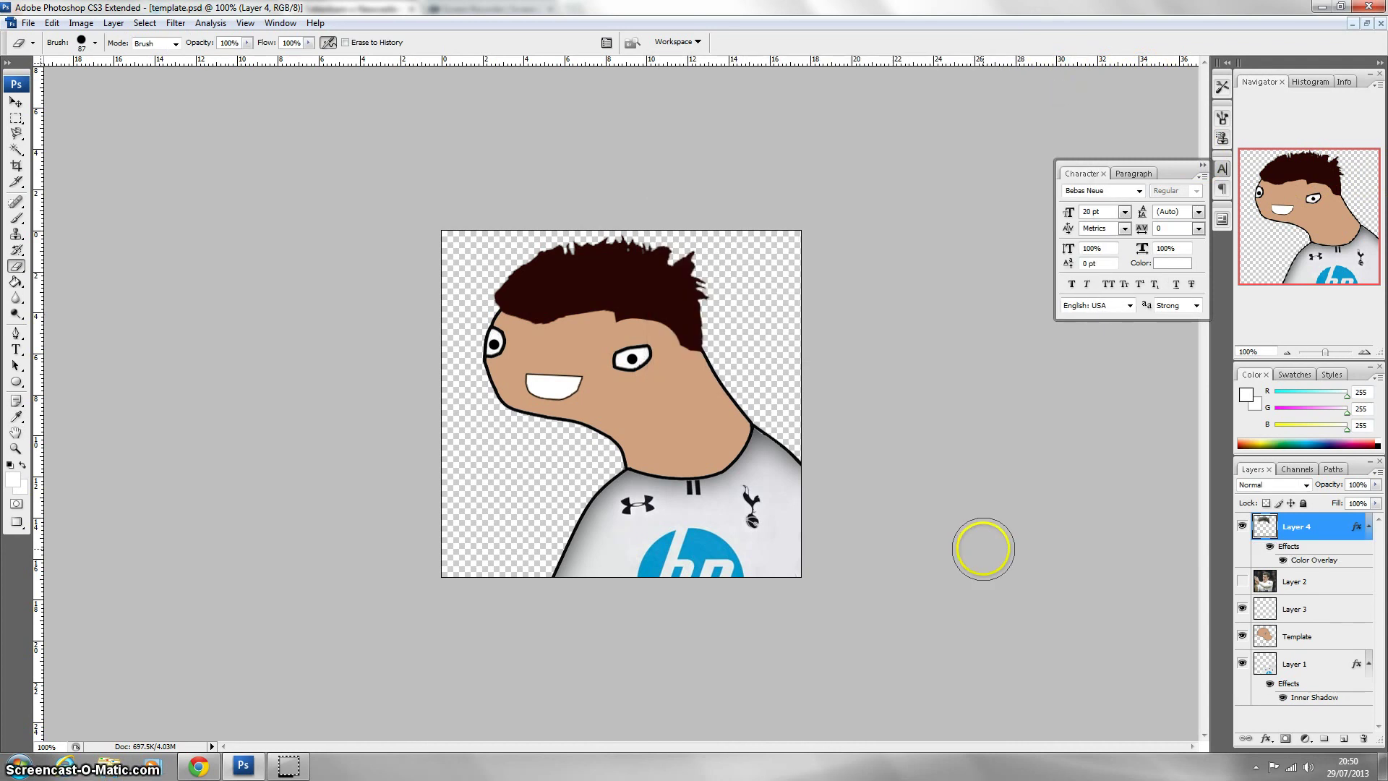
Step: Stretch the hair's height downwards to about 103%
key("ctrl+t")
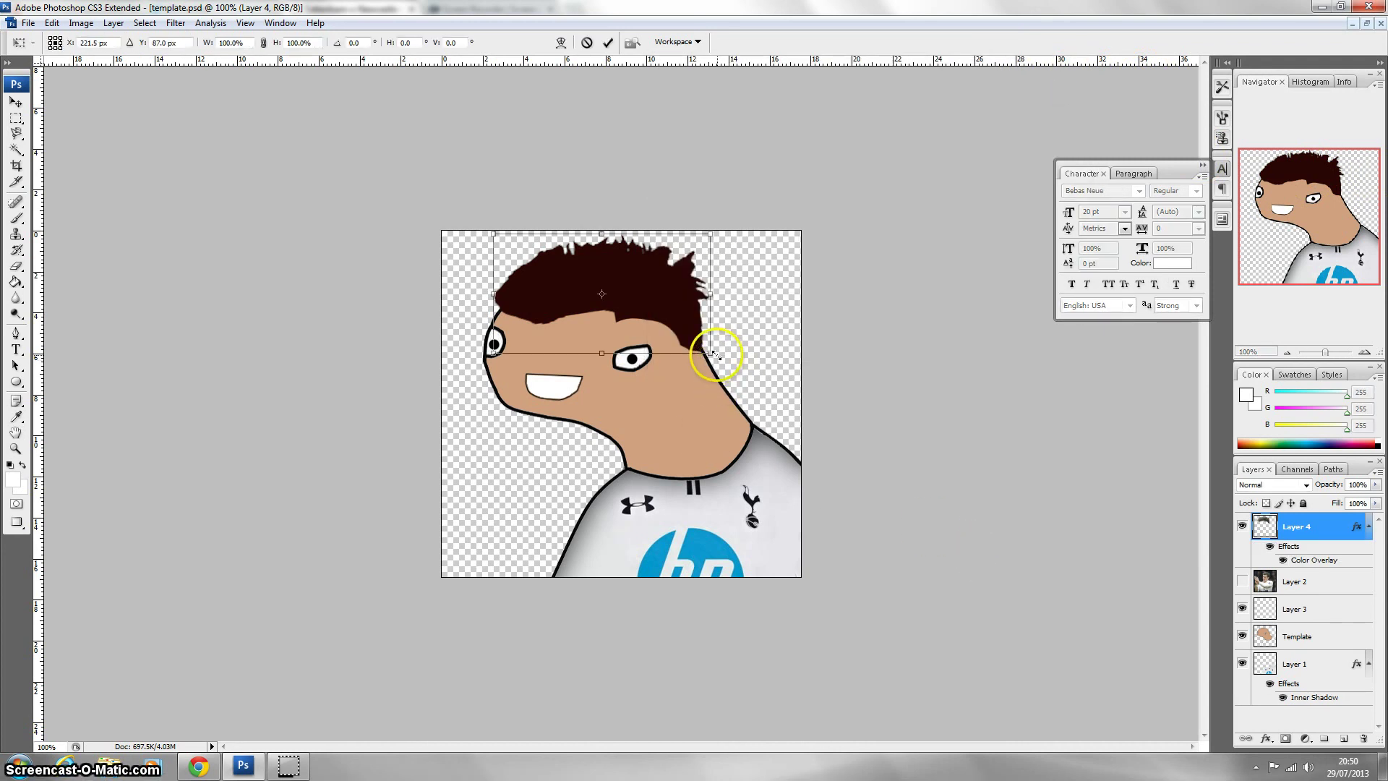
left_click_drag(716, 354, 716, 357)
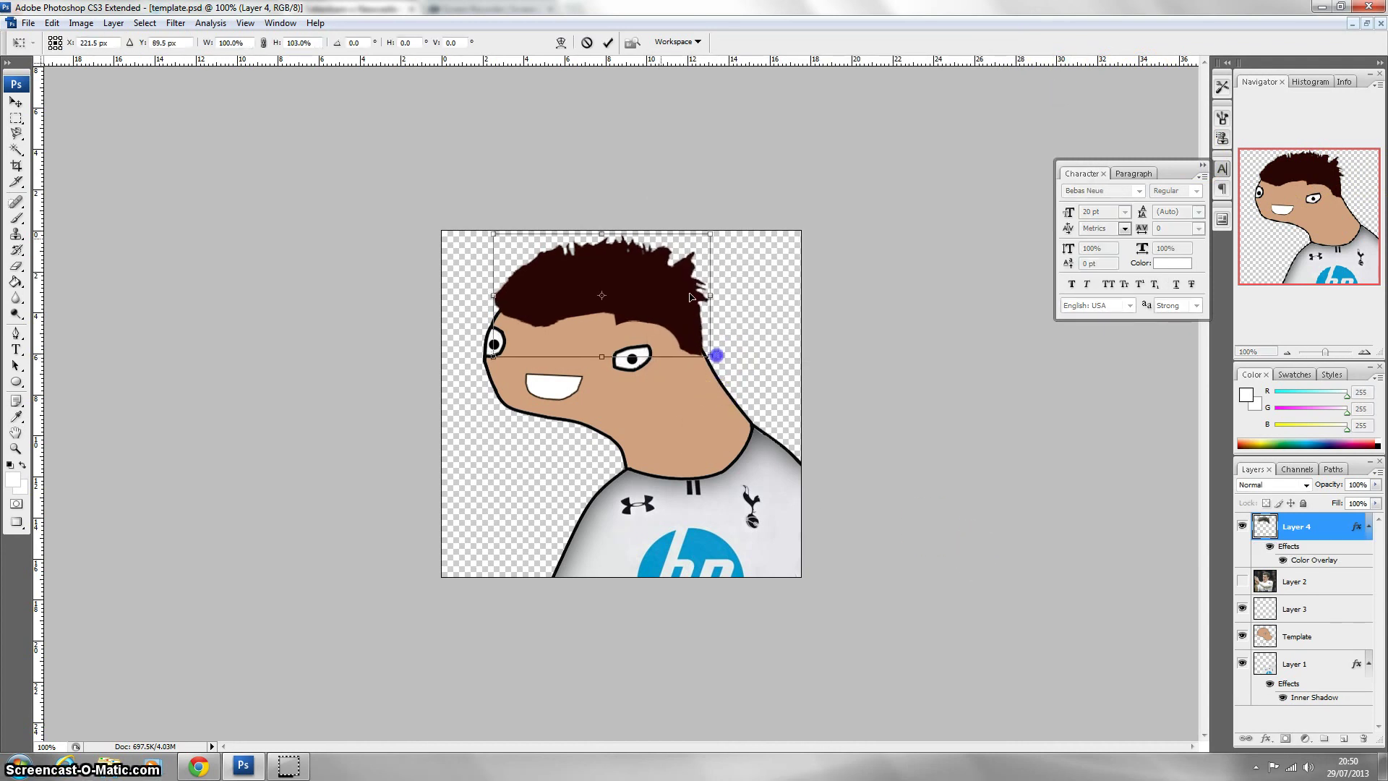
left_click(606, 43)
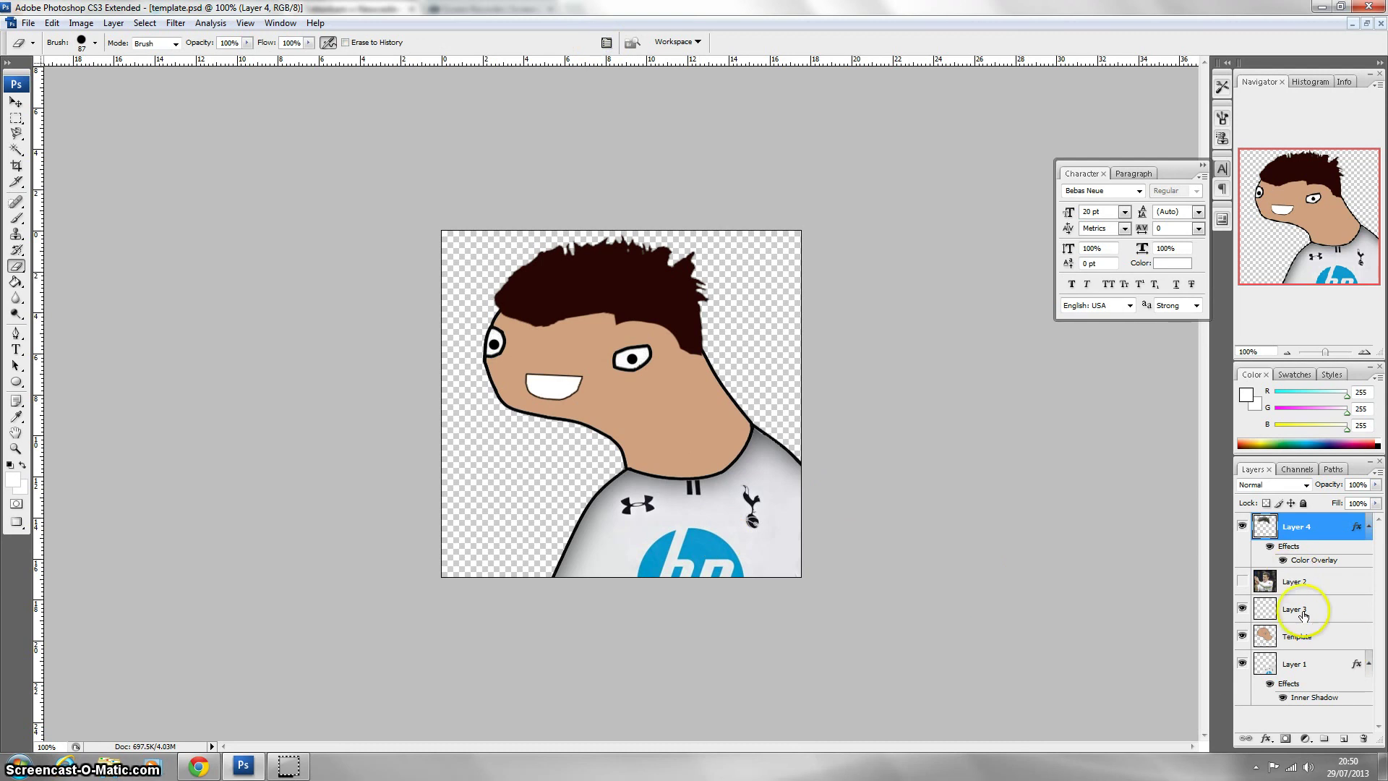
Step: Apply a Multiply Inner Shadow to the Template layer with 75% opacity, 5 px distance and an enlarged size
double_click(1300, 637)
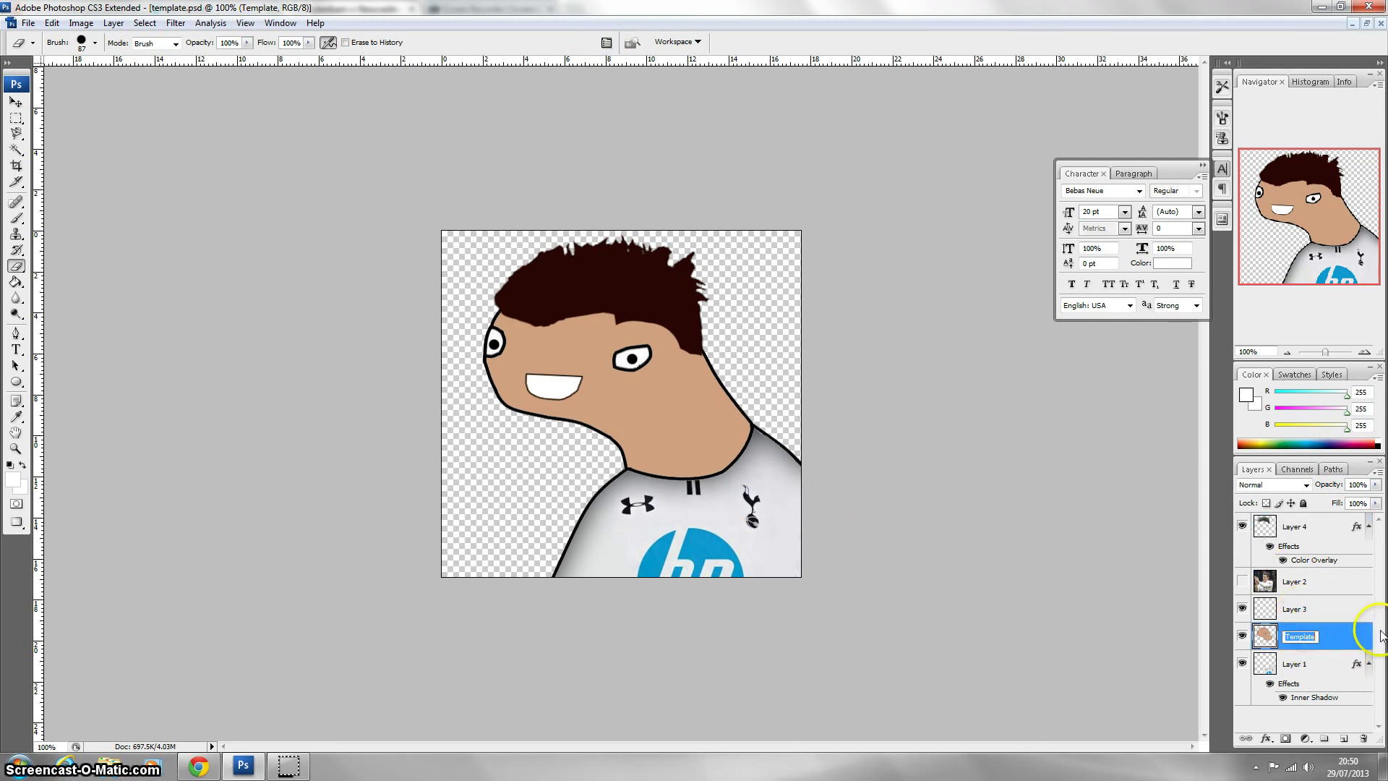
double_click(1342, 639)
left_click(707, 145)
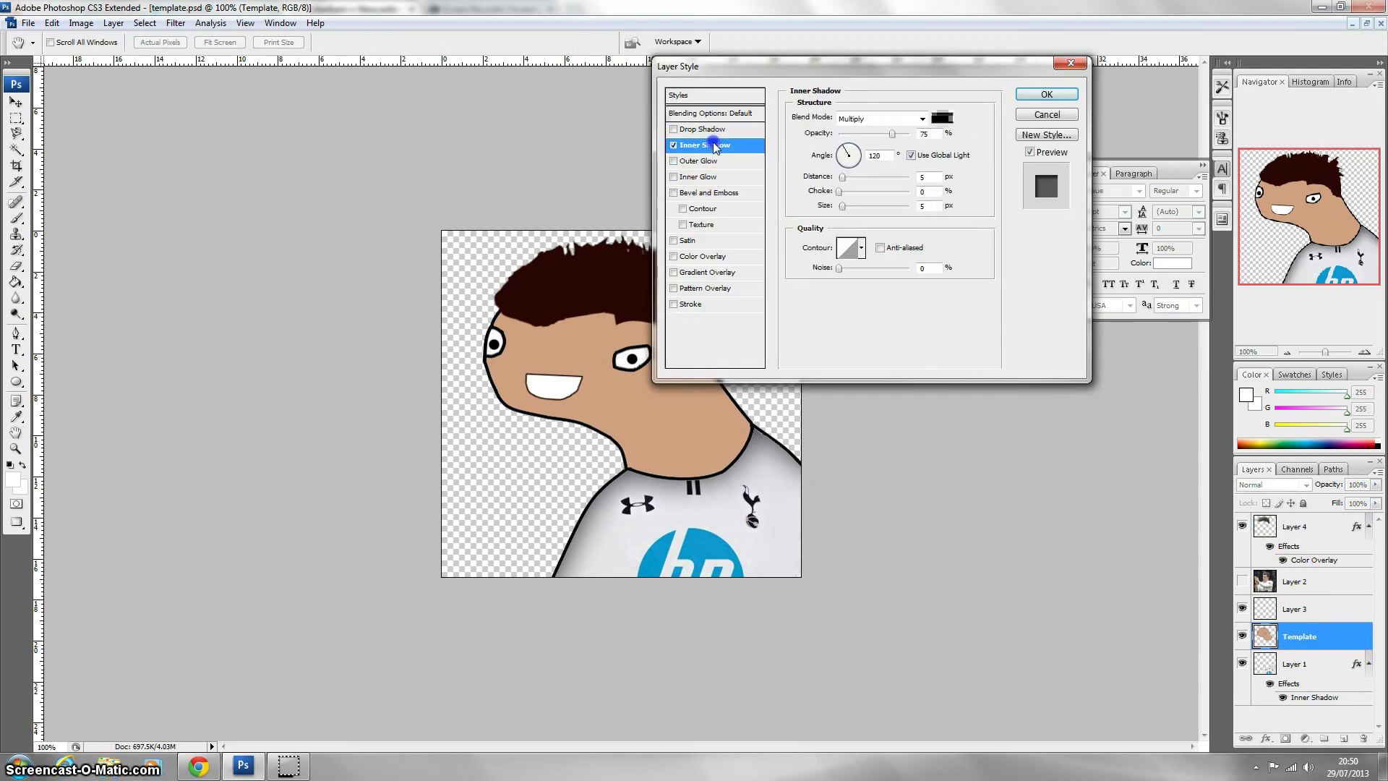
left_click_drag(847, 211, 854, 210)
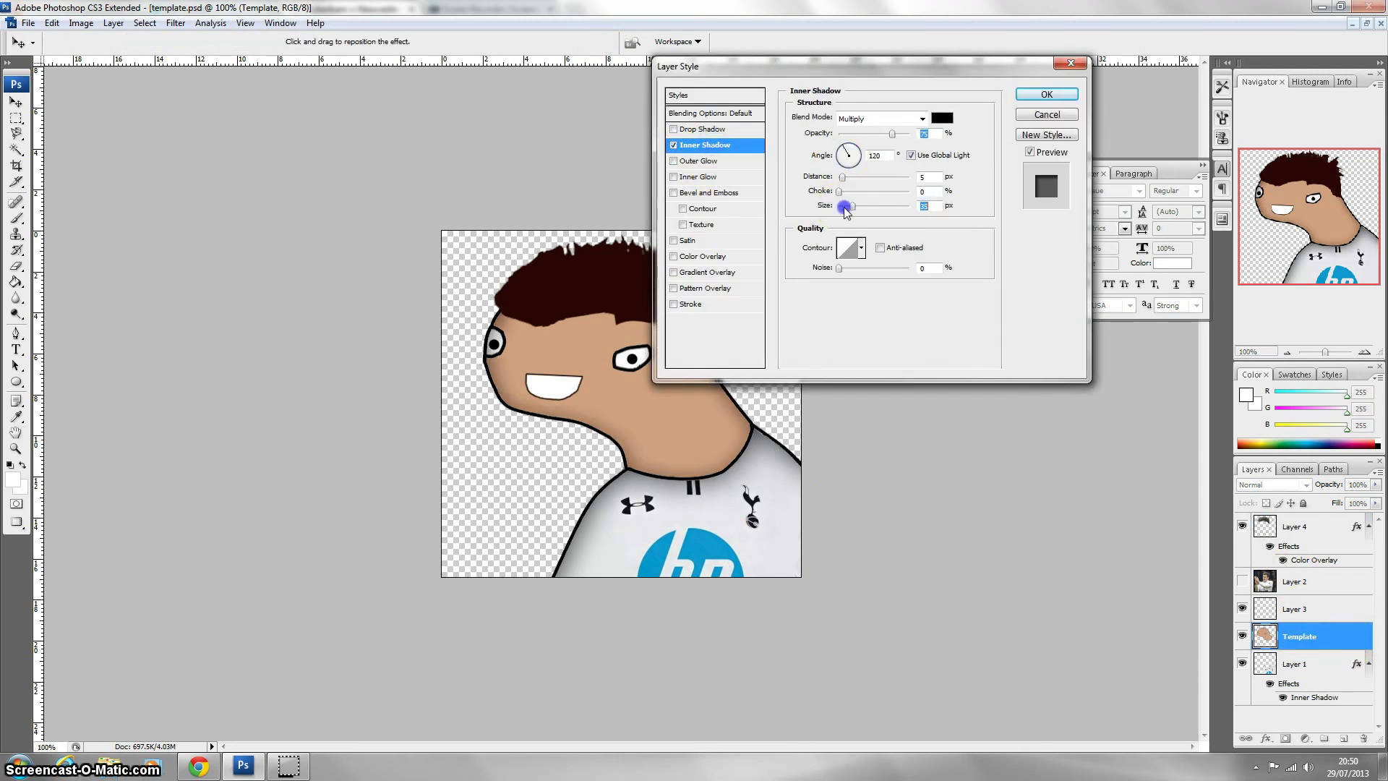
left_click(1067, 100)
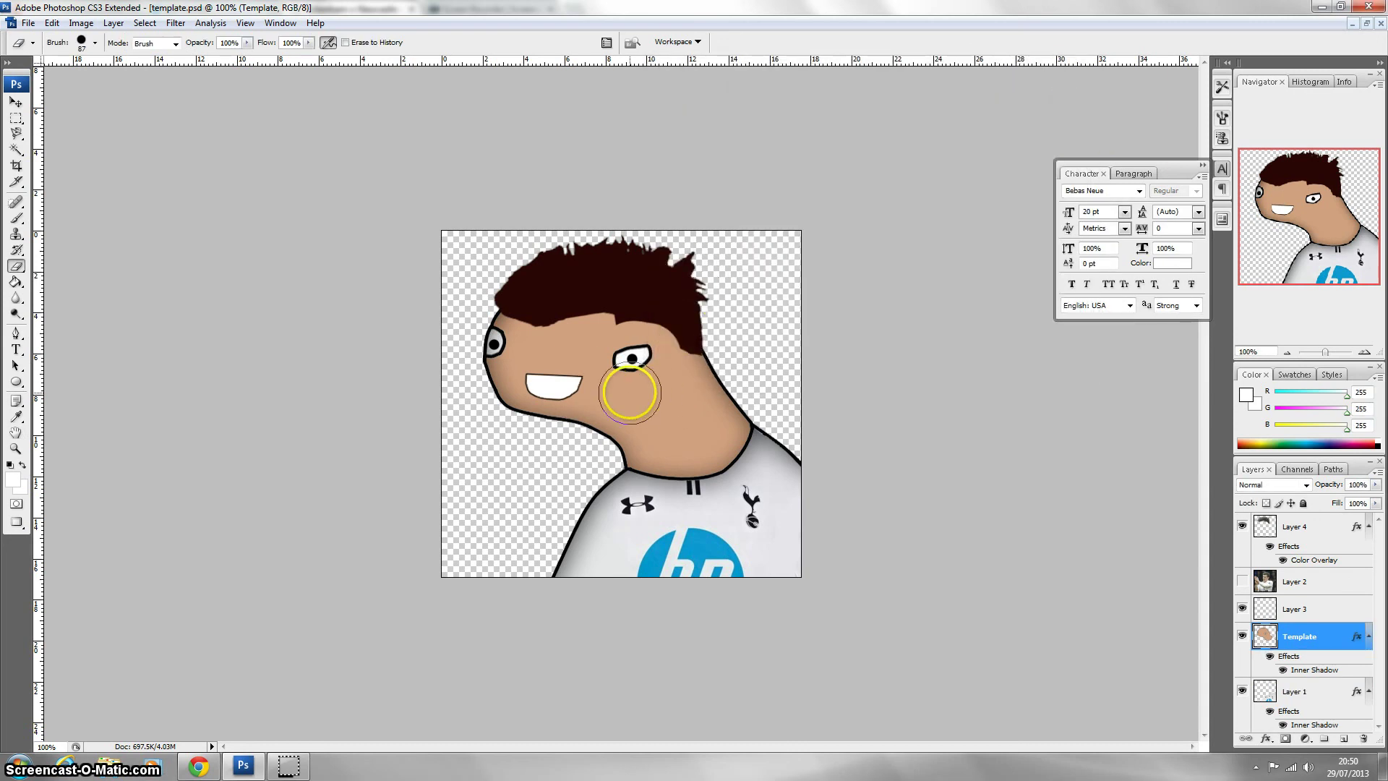